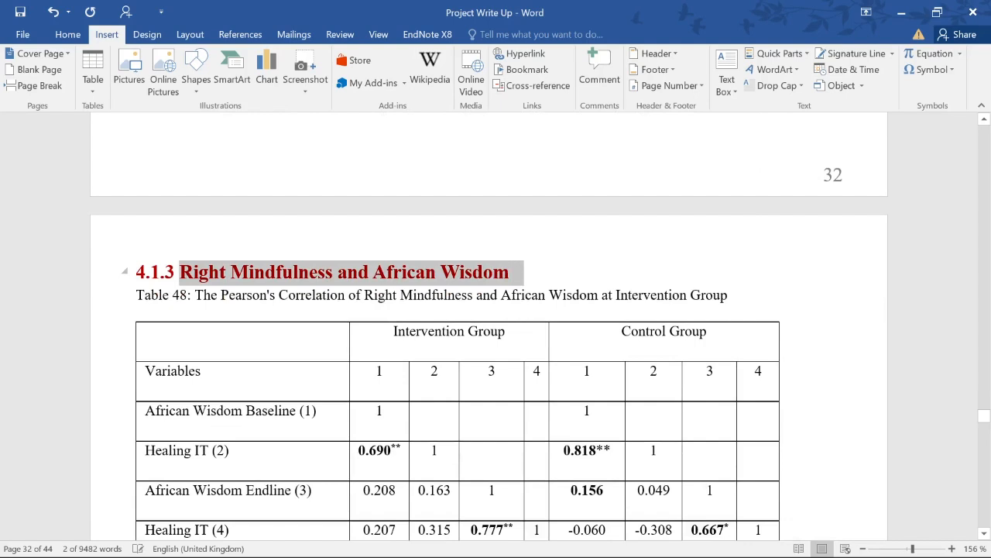
Review the correlation tables in the write-up, from Table 48 under section 4.1.3 back to Table 46 under section 4.1.1
right_click(555, 298)
drag(413, 354, 495, 500)
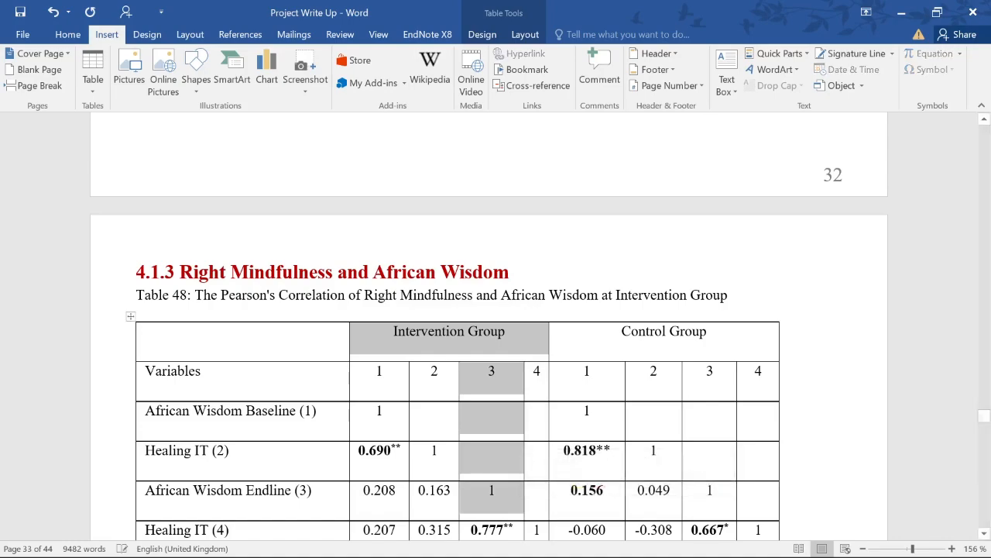
click(673, 333)
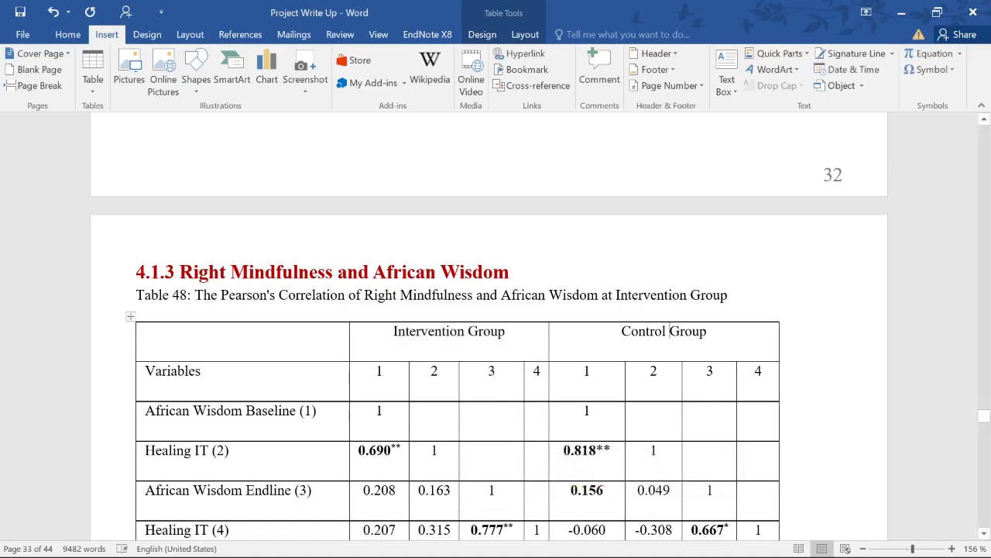
scroll(490, 325, up, 15)
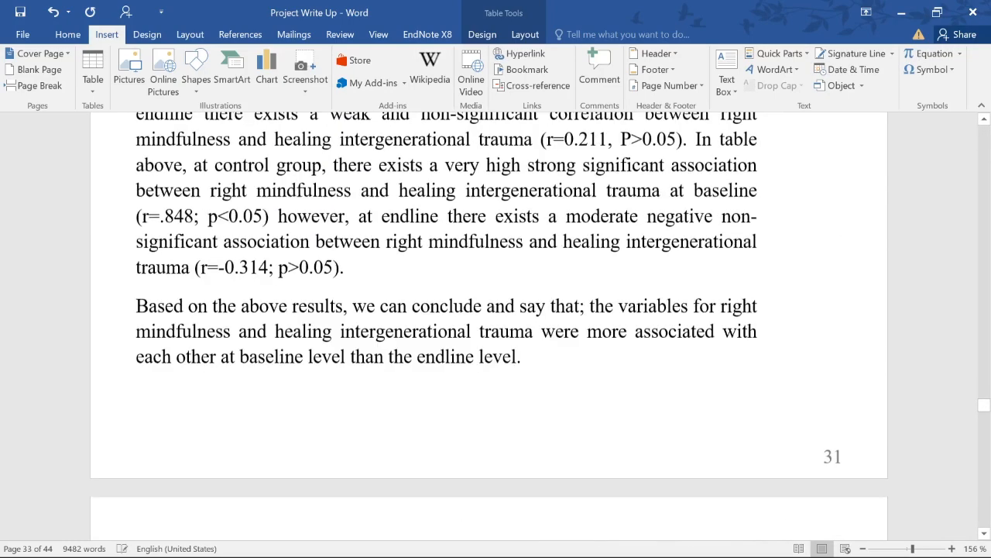
scroll(619, 279, down, 2)
scroll(620, 279, up, 10)
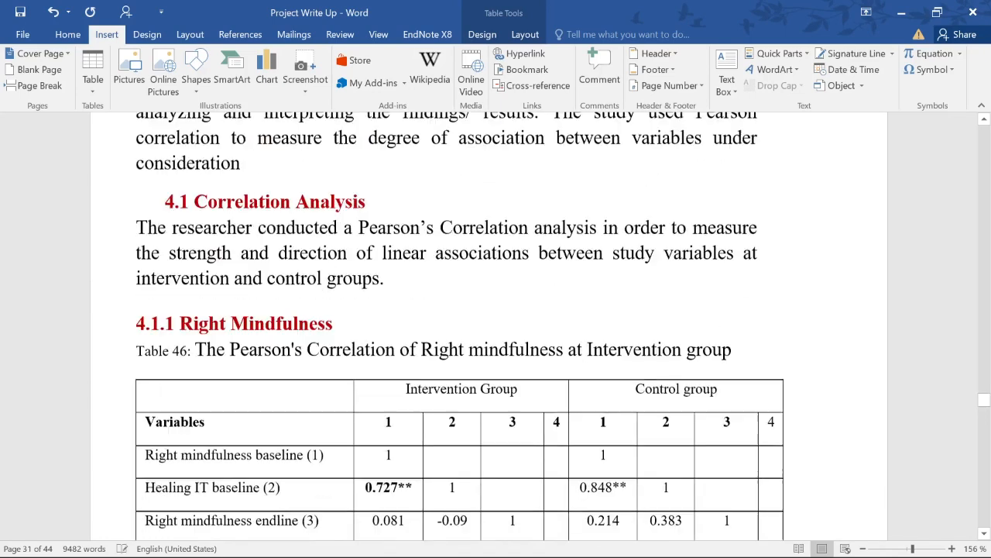
click(301, 280)
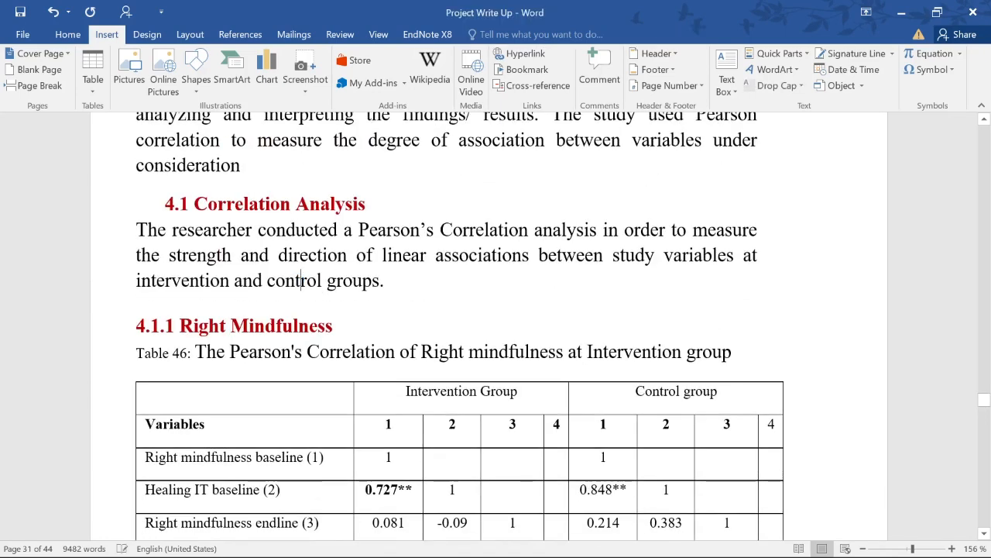
scroll(439, 232, down, 3)
click(438, 204)
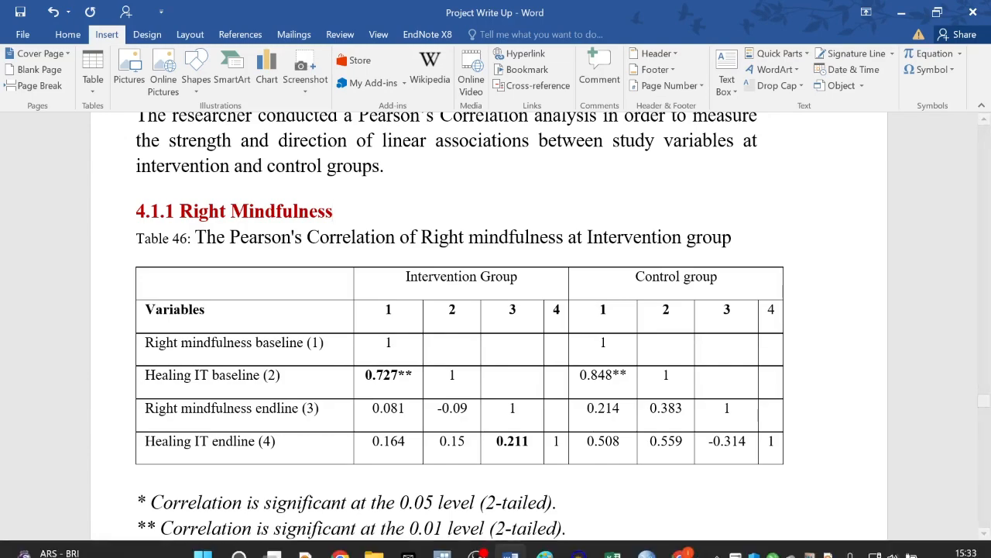
Switch to the SPSS Data Editor and open the Excel file Datasets SPSS.xlsx from the Mindfulness Study folder as data
mouse_move(651, 544)
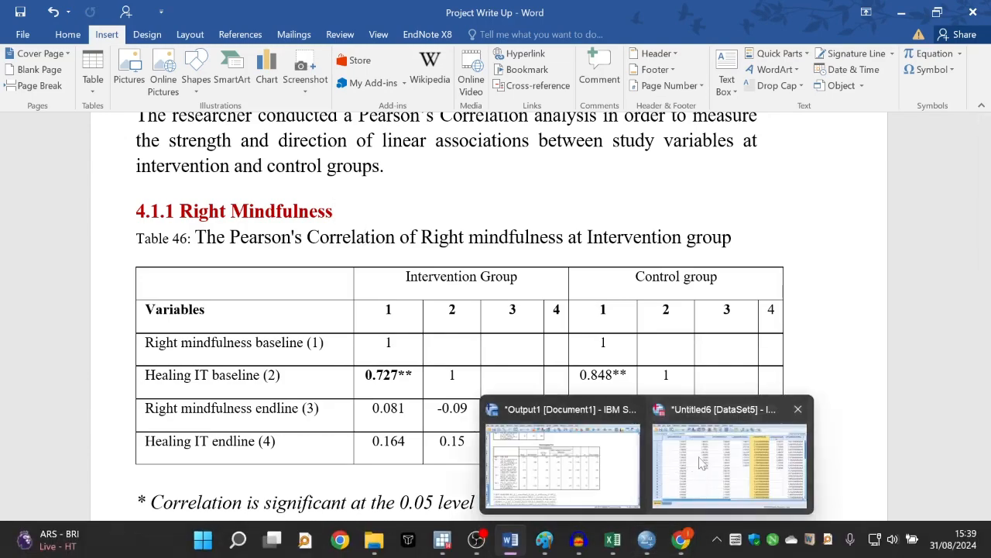
click(728, 461)
click(12, 27)
mouse_move(53, 68)
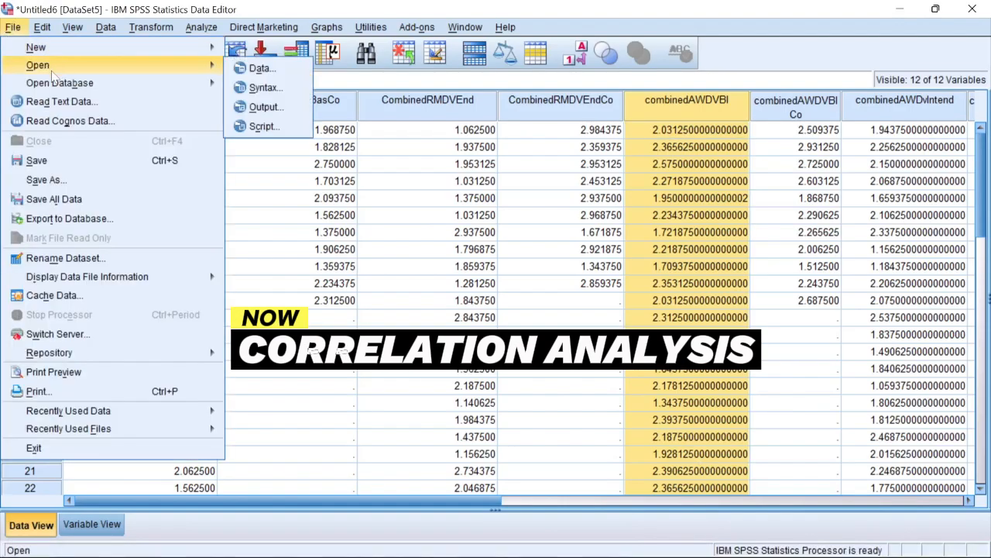
click(259, 68)
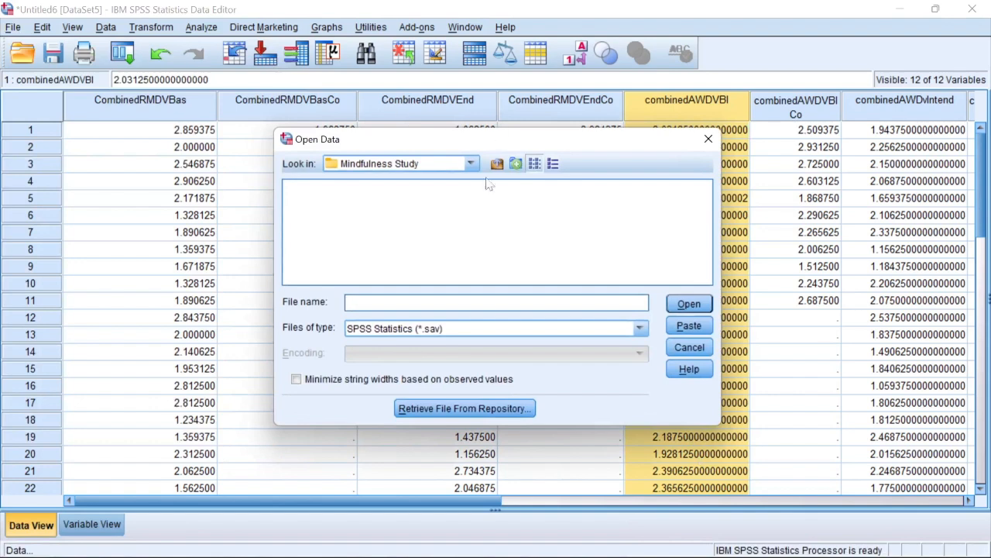
click(640, 328)
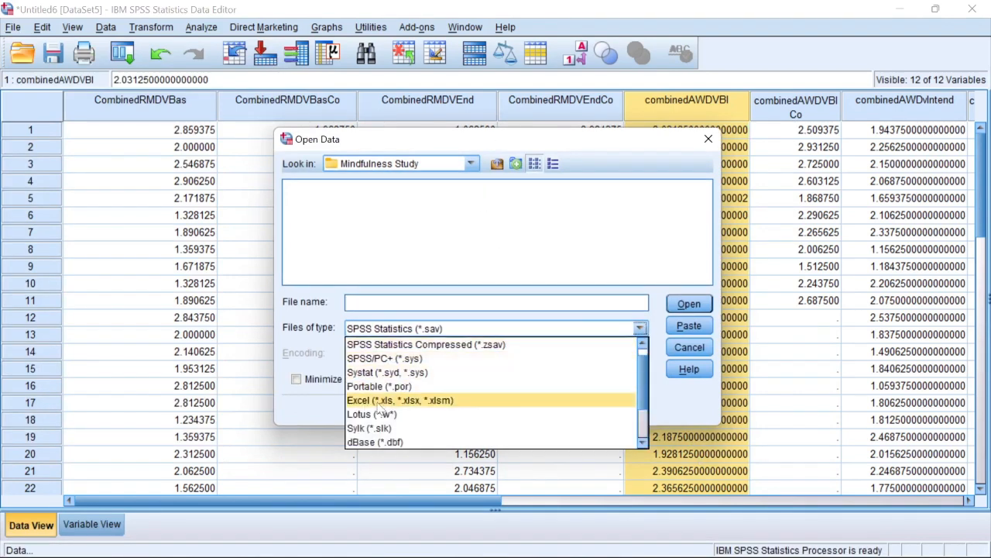
click(434, 399)
double_click(333, 187)
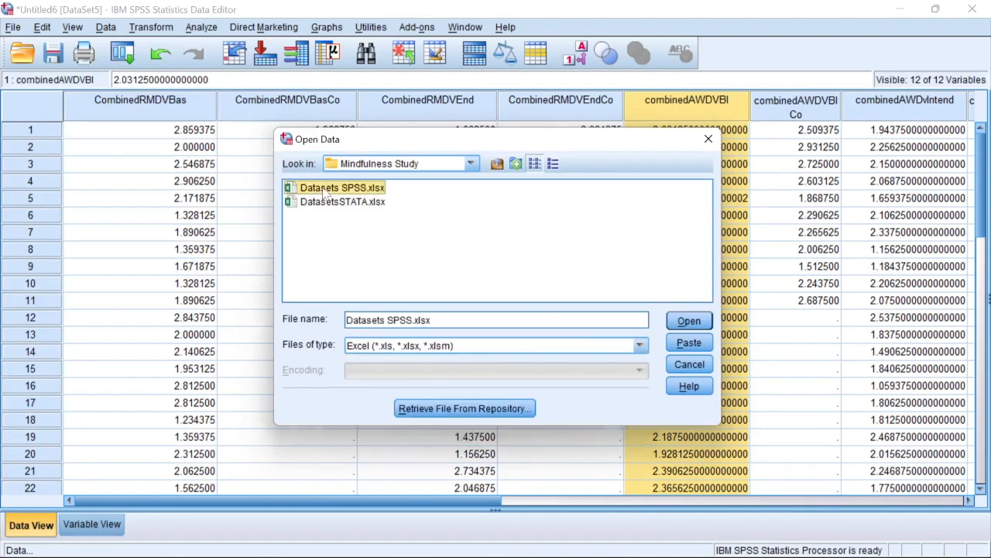
Import the Hypothesis [A1:AY34] worksheet from the Excel data source
click(446, 280)
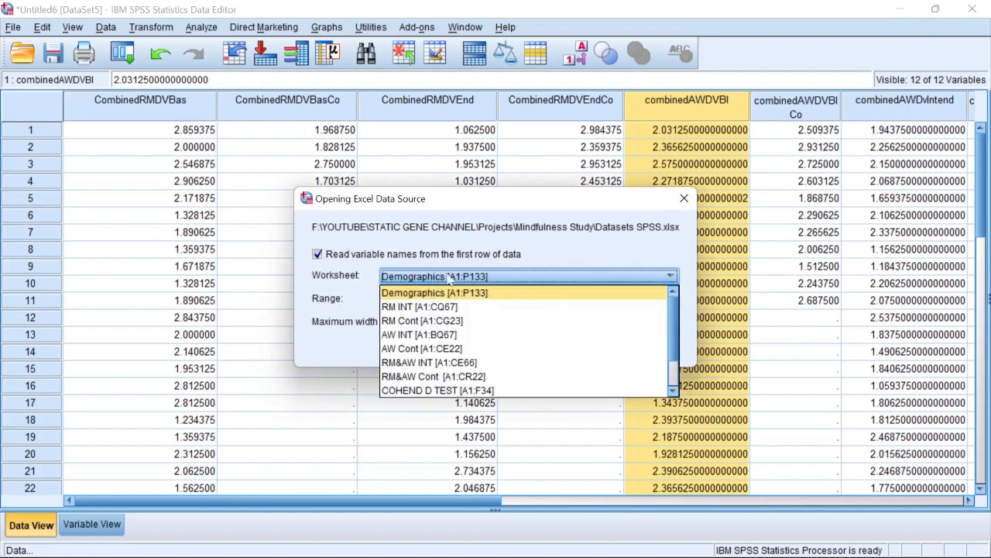
scroll(499, 391, down, 1)
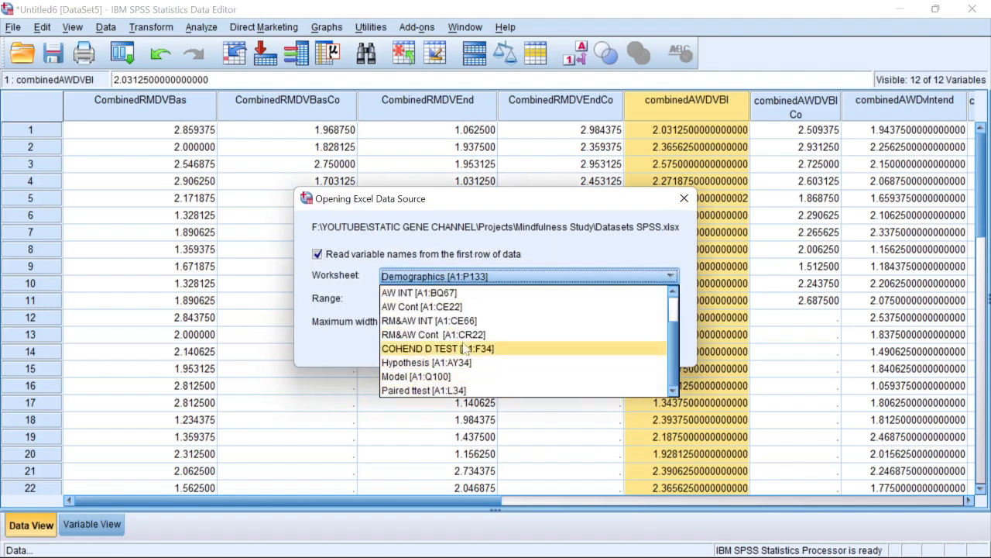
click(427, 362)
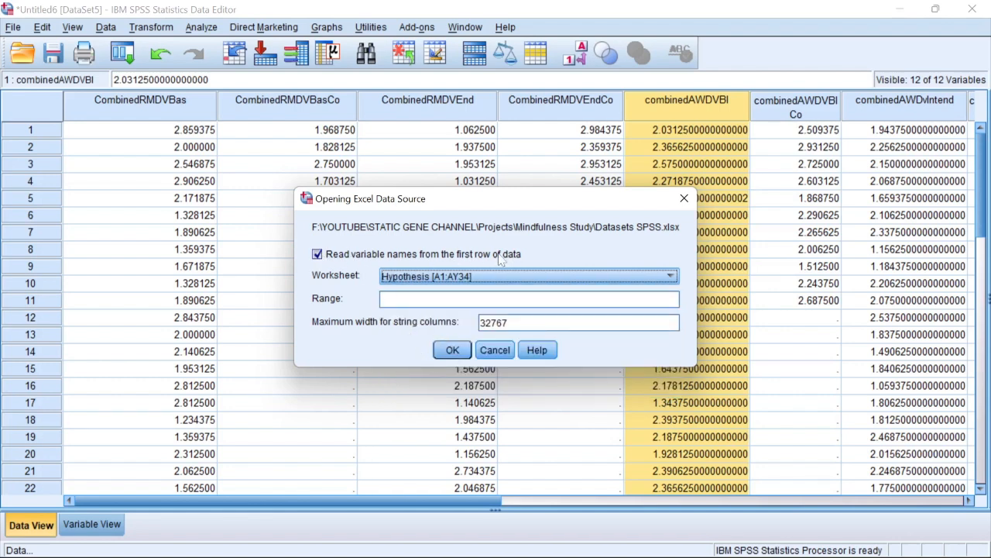
click(455, 352)
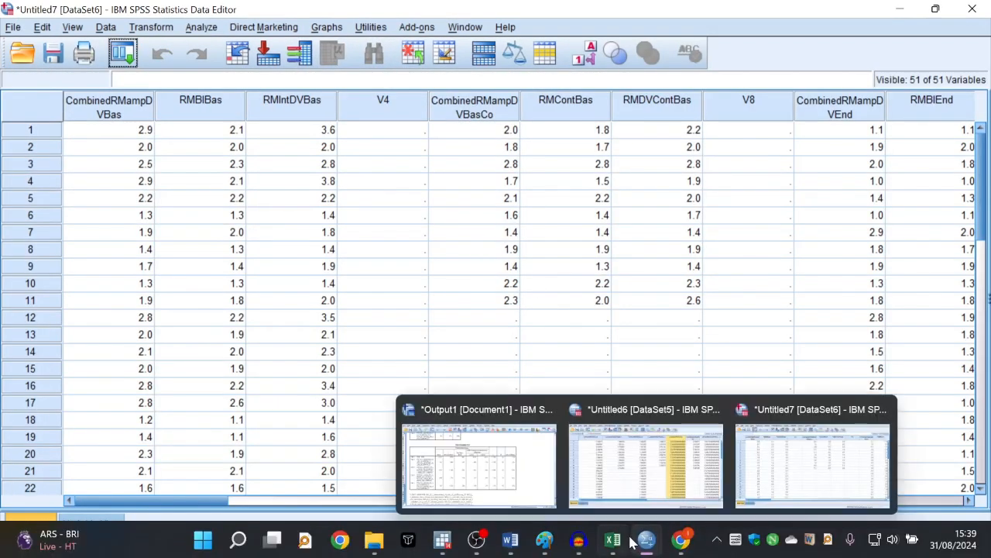
Close the older Untitled6 [DataSet5] data window
mouse_move(647, 540)
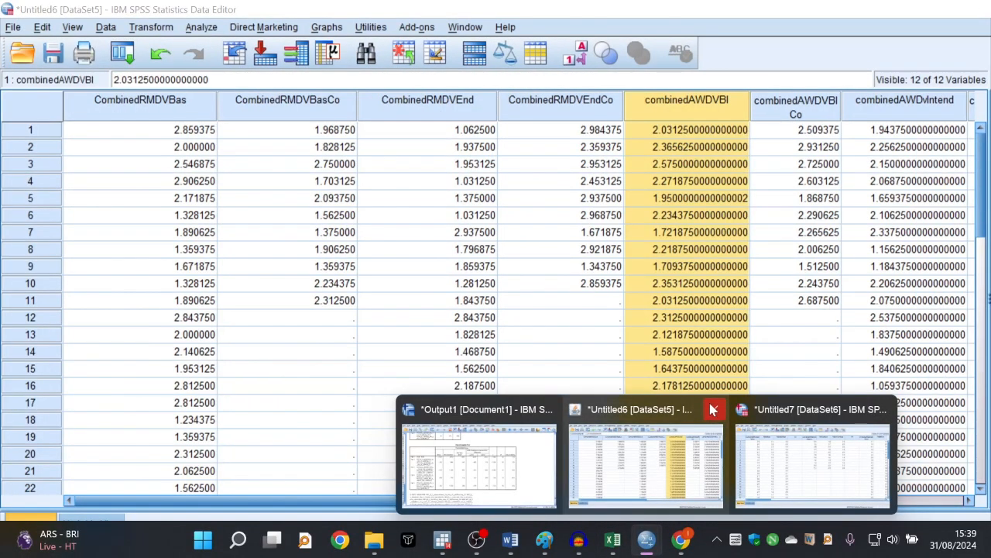
click(714, 409)
click(502, 323)
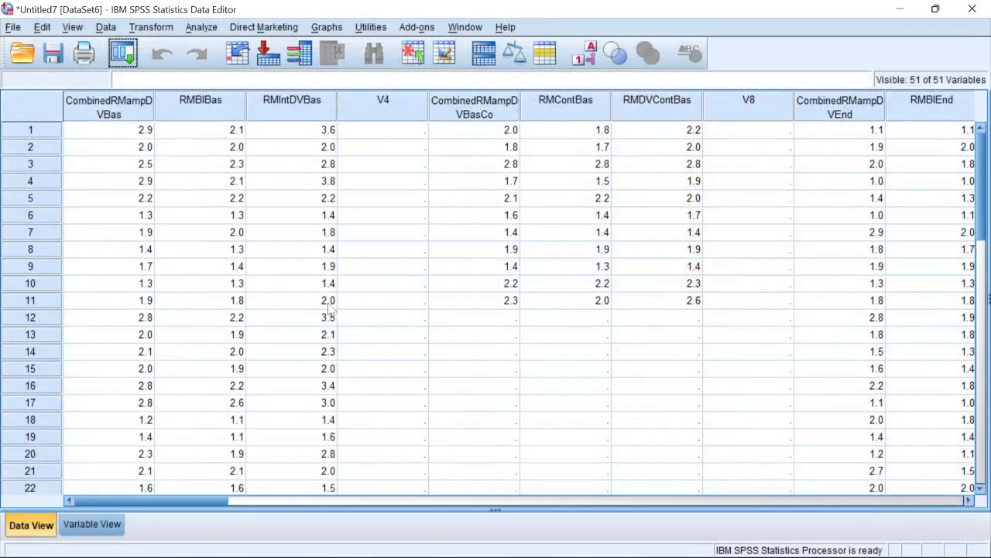
Show the variable definitions of the imported dataset and widen the Name column enough to read the full variable names
click(93, 524)
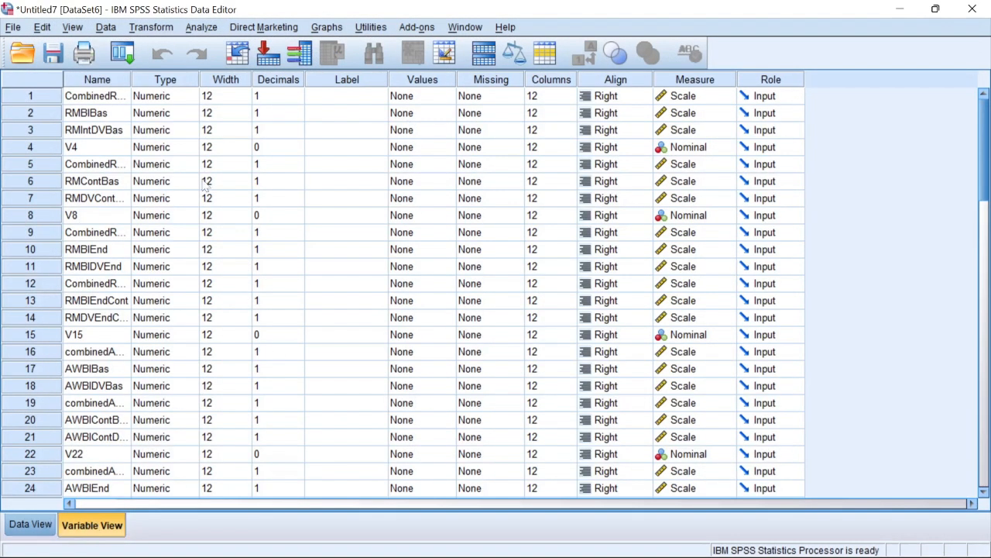
drag(131, 79, 401, 112)
scroll(201, 314, down, 12)
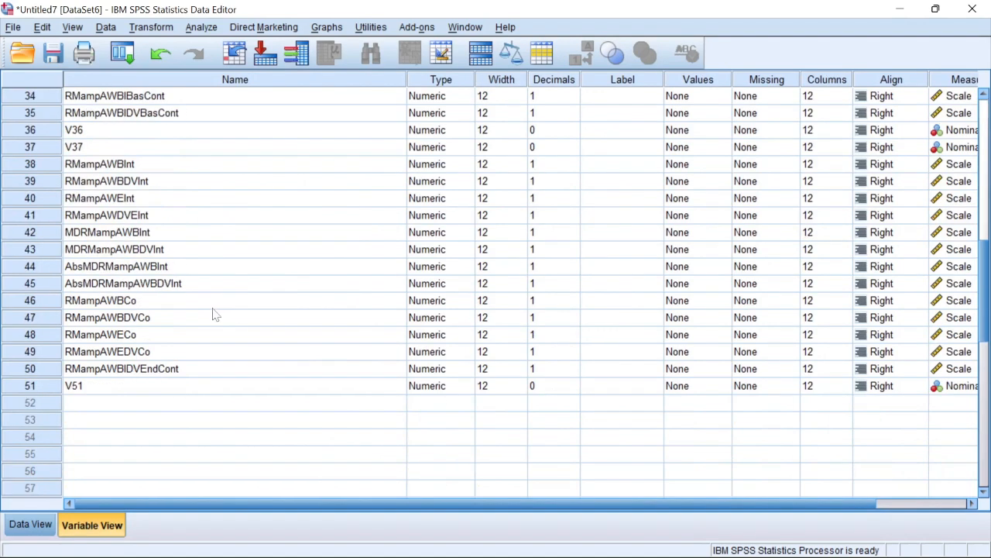
scroll(215, 307, up, 8)
scroll(221, 306, up, 4)
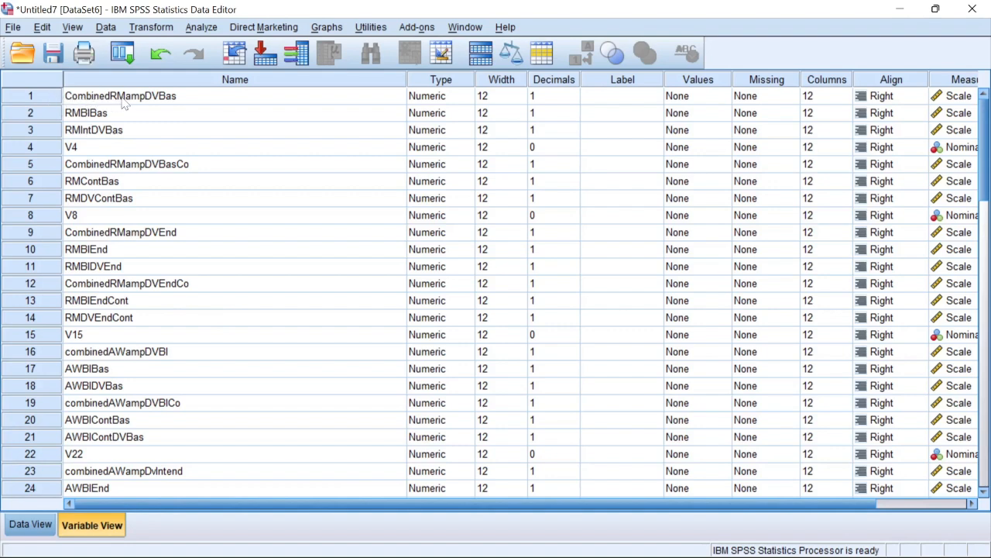
Examine the variable groups by highlighting rows 1–15, rows 16–29 and the rows from 30 onward, ending back on rows 1–15
drag(31, 97, 32, 336)
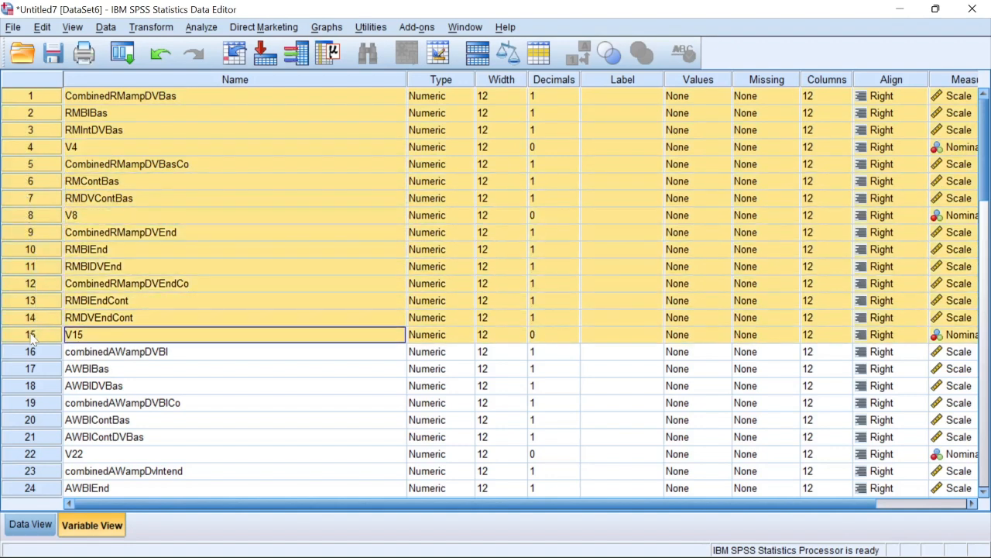
scroll(281, 255, down, 2)
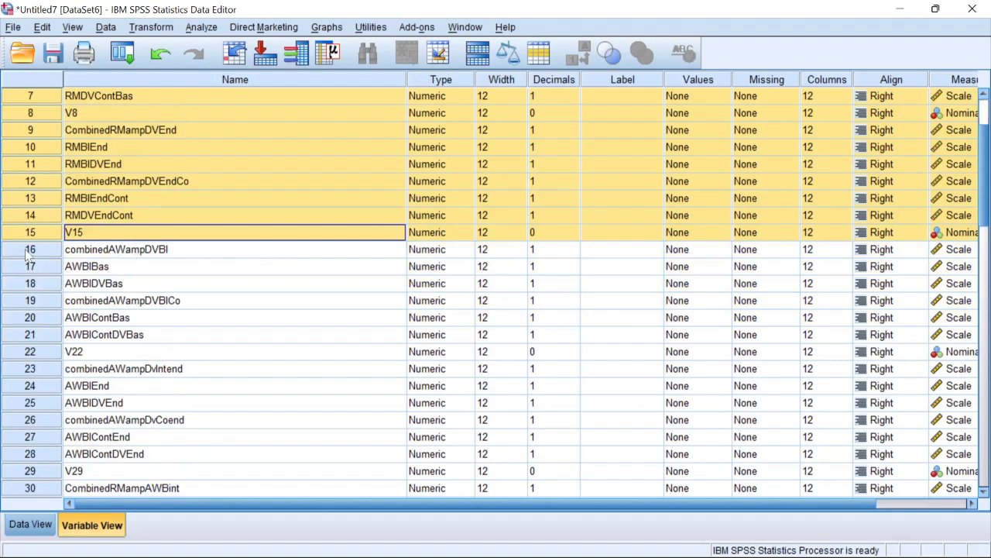
drag(29, 254, 26, 474)
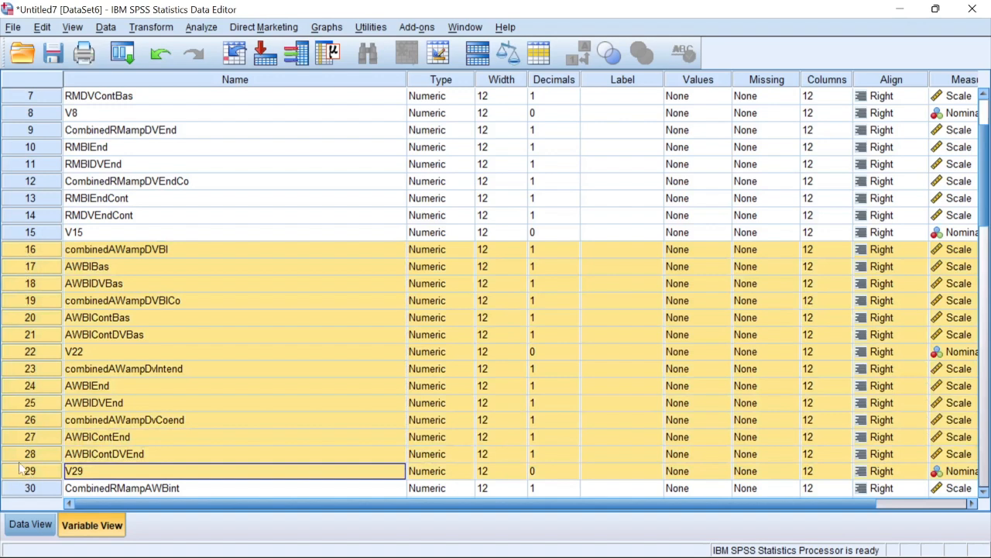
scroll(215, 294, down, 10)
scroll(217, 256, up, 4)
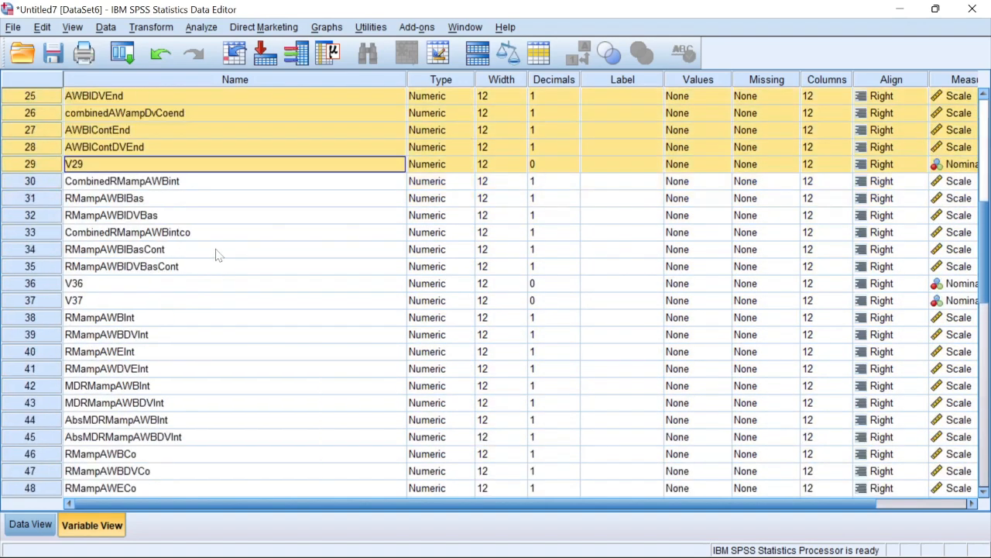
scroll(217, 255, up, 1)
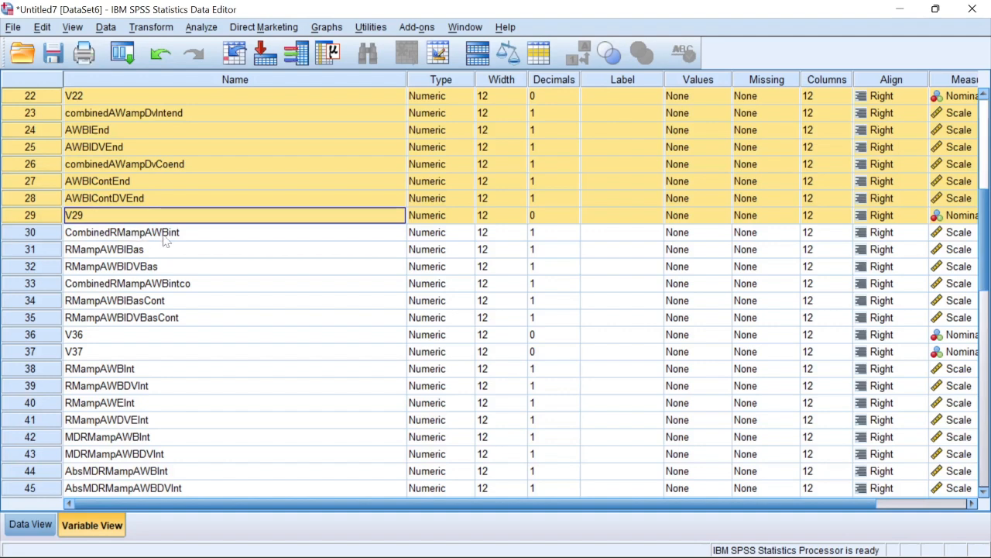
drag(45, 233, 5, 424)
scroll(287, 188, up, 4)
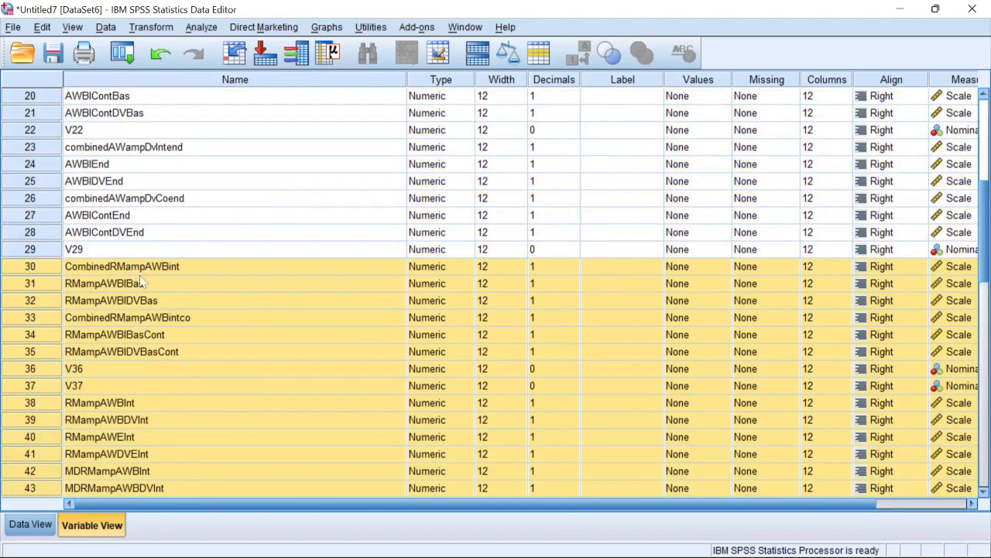
scroll(143, 280, up, 3)
scroll(152, 268, up, 3)
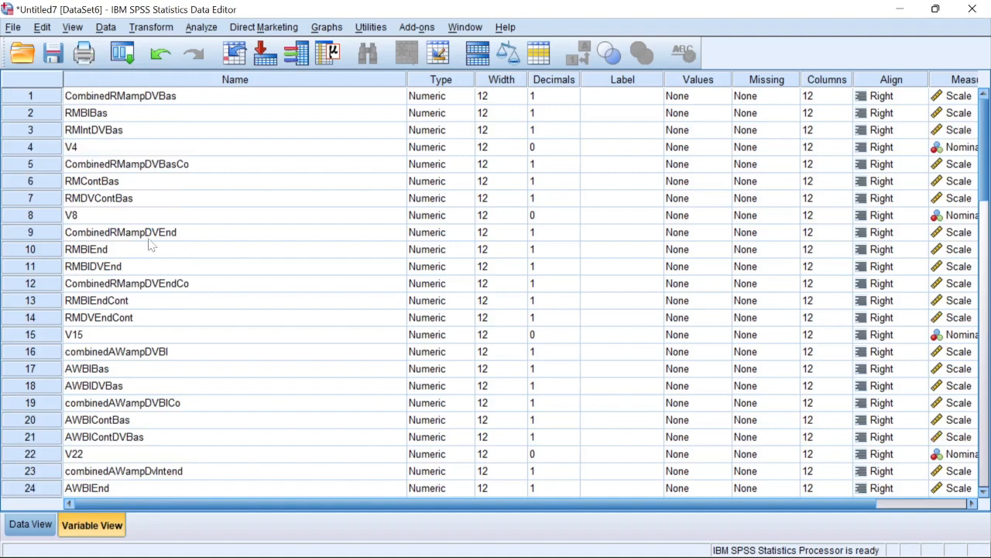
click(29, 95)
drag(28, 96, 13, 338)
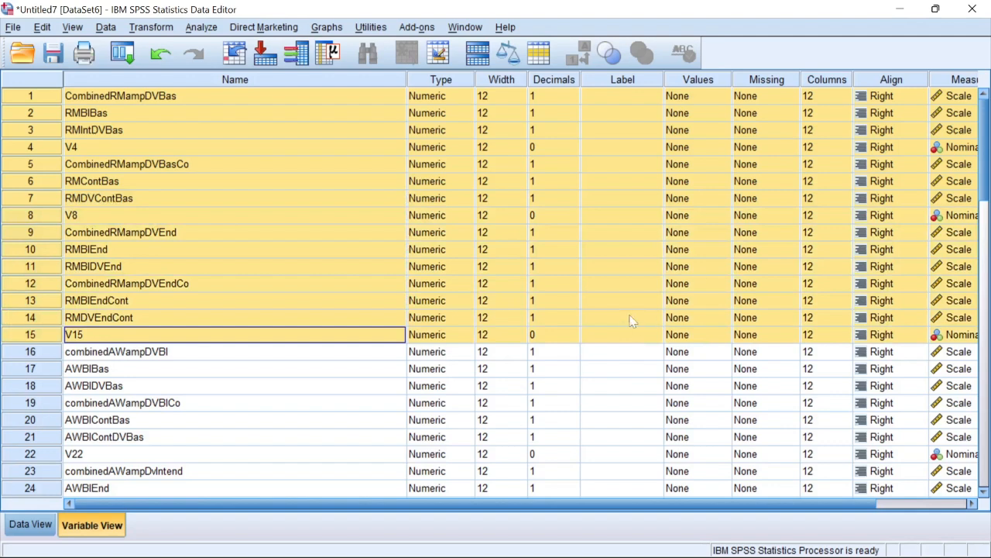
Switch to the Project Write Up document in Word and highlight the Right mindfulness baseline and Healing IT baseline labels in Table 46
mouse_move(934, 556)
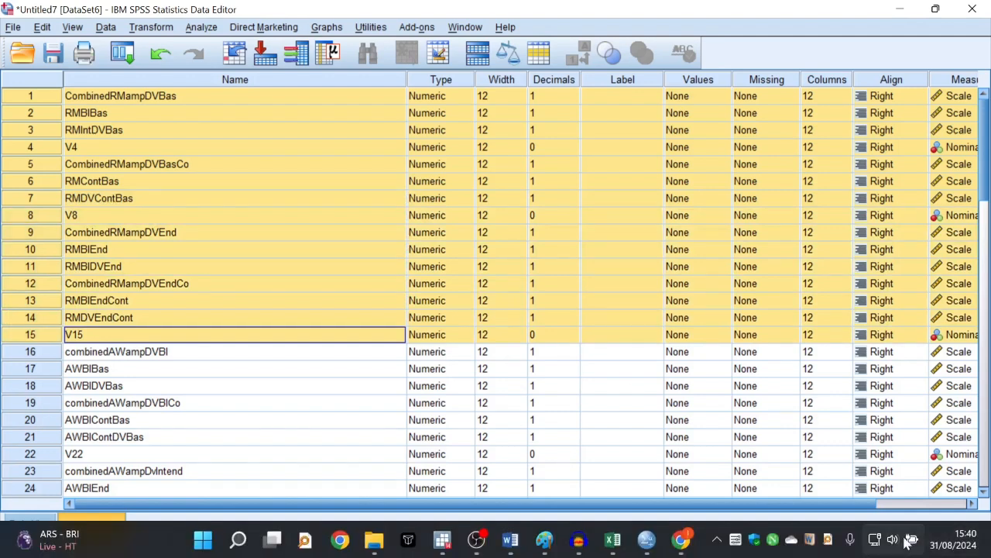
mouse_move(625, 552)
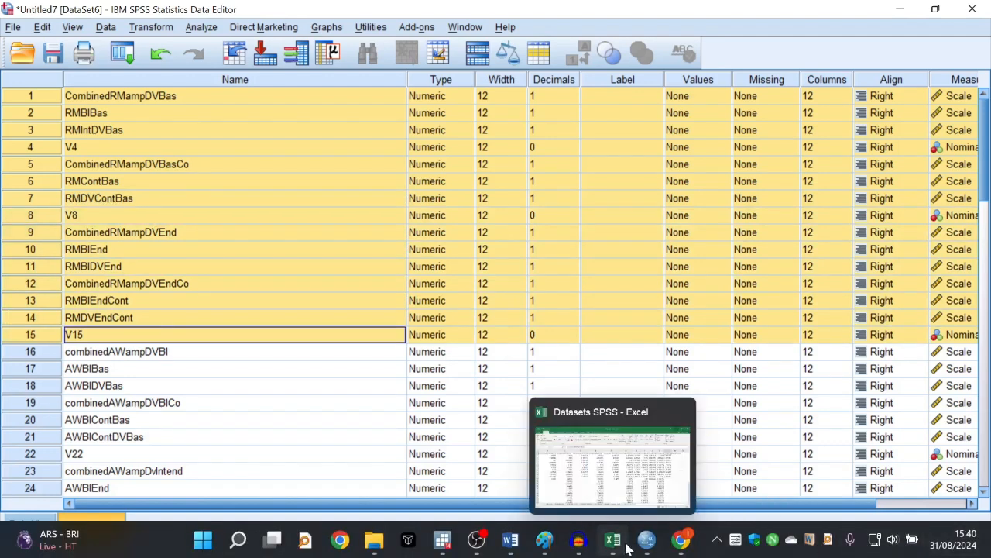
mouse_move(545, 547)
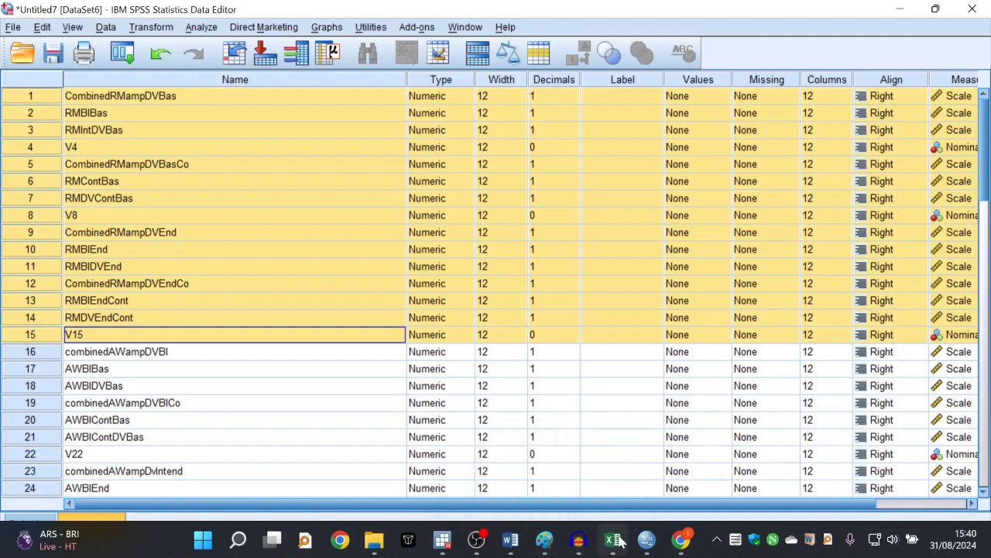
click(281, 272)
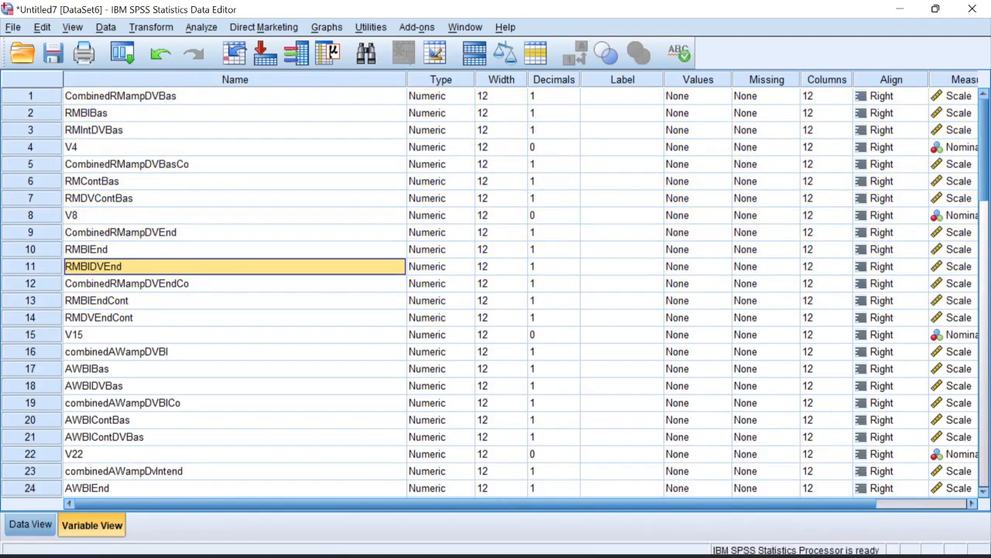
click(511, 540)
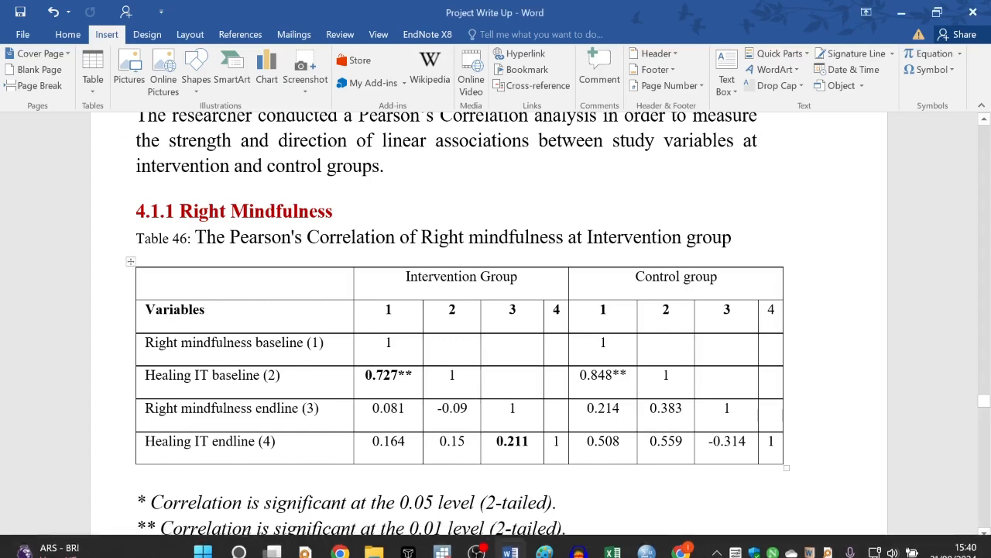
drag(145, 342, 324, 344)
click(258, 343)
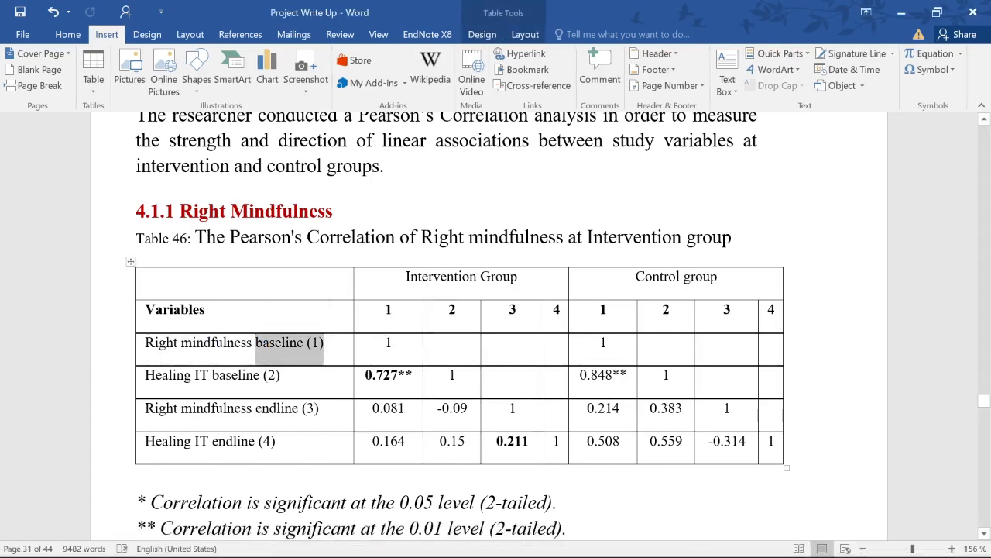
drag(145, 376, 280, 376)
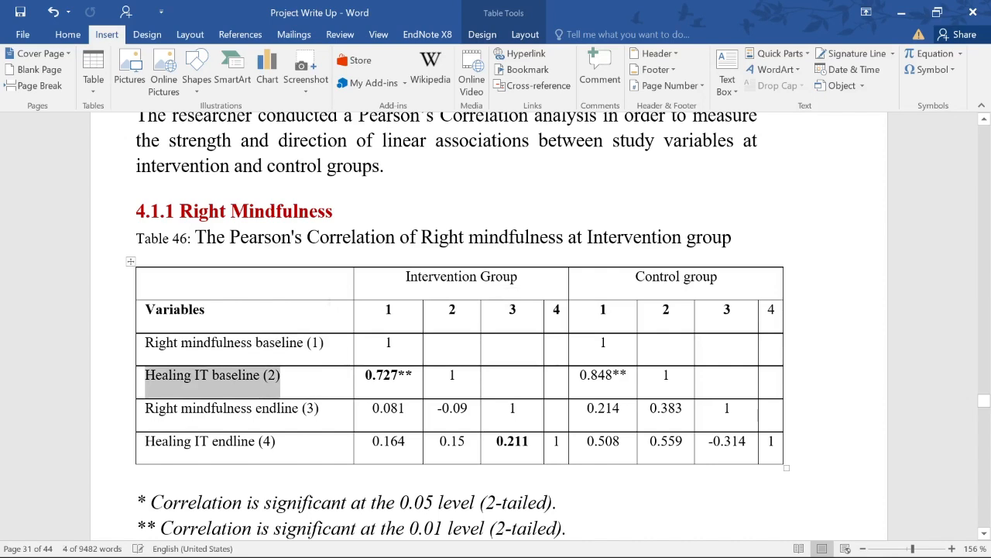
Highlight the Right mindfulness endline and Healing IT endline labels in Table 46, and the Right Mindfulness section heading
drag(146, 409, 319, 408)
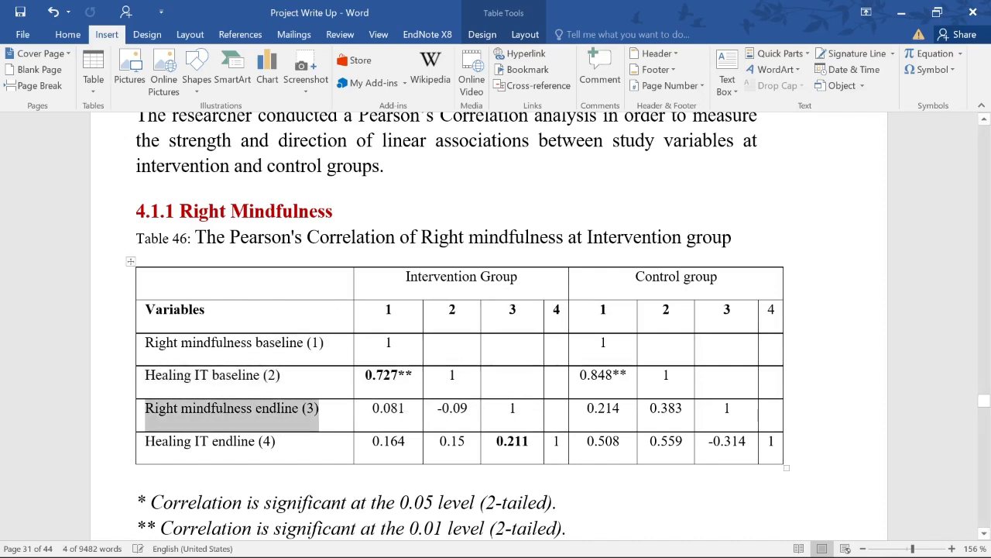
drag(146, 442, 275, 442)
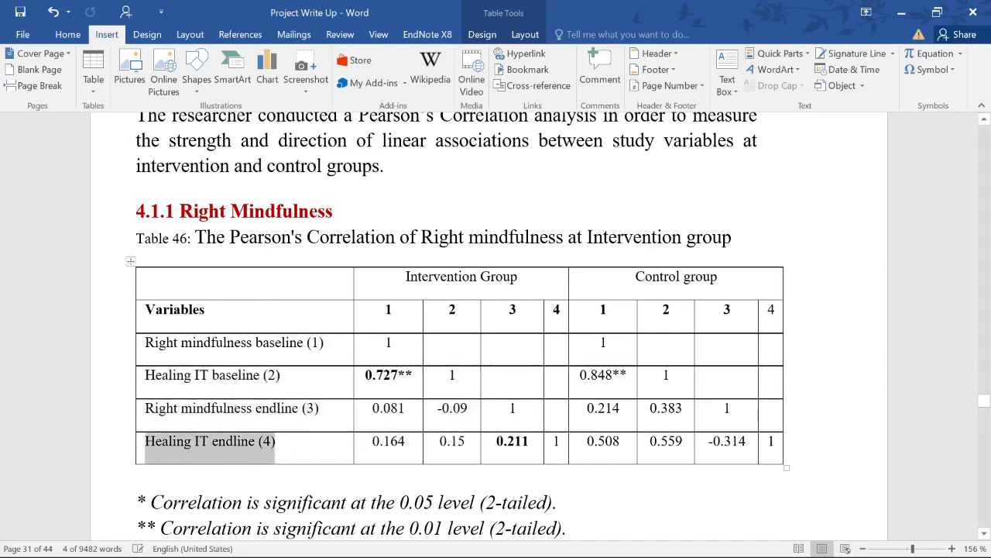
drag(181, 212, 332, 211)
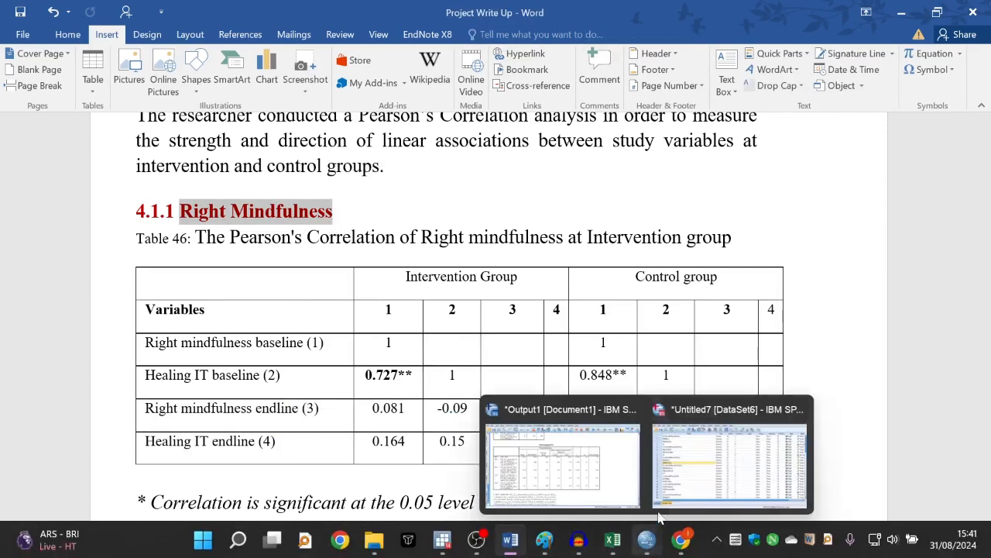
click(589, 461)
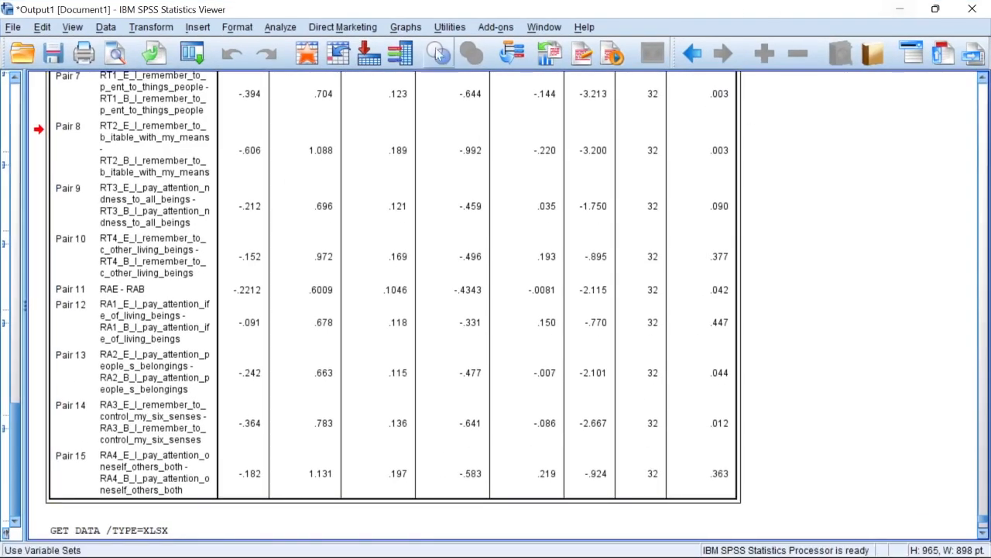
click(237, 27)
click(281, 27)
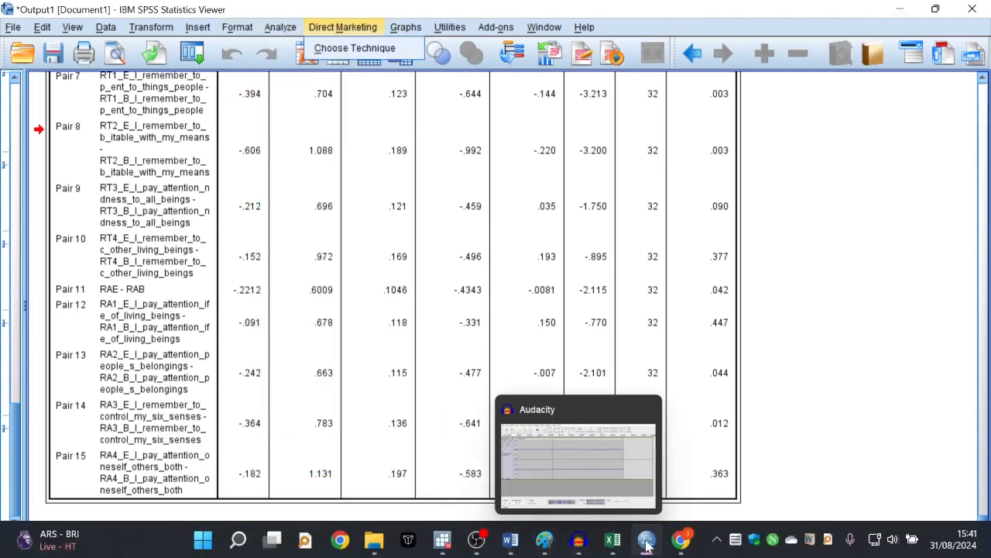
Switch to the Untitled7 [DataSet6] data window in SPSS and show its data values from the first case
mouse_move(647, 540)
click(728, 465)
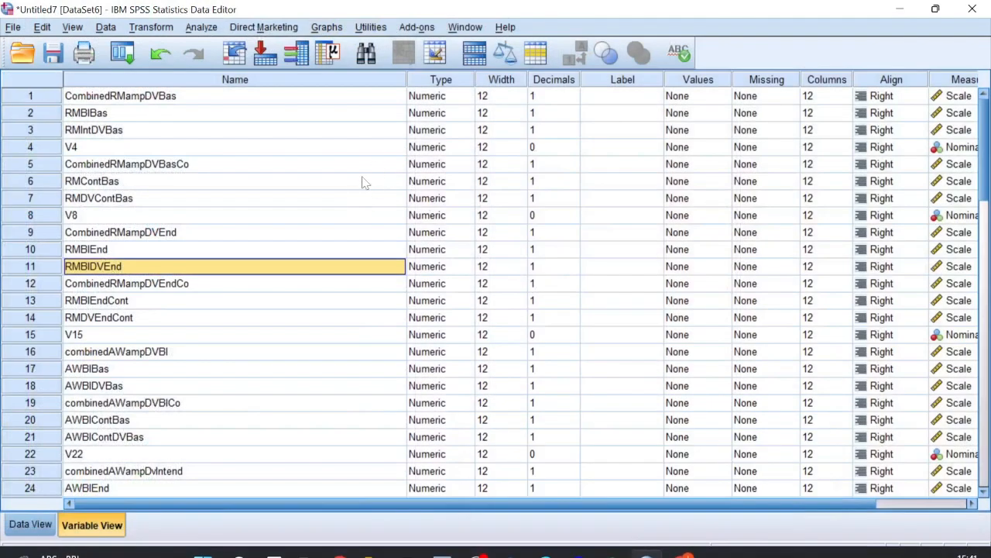
click(31, 524)
scroll(435, 253, down, 2)
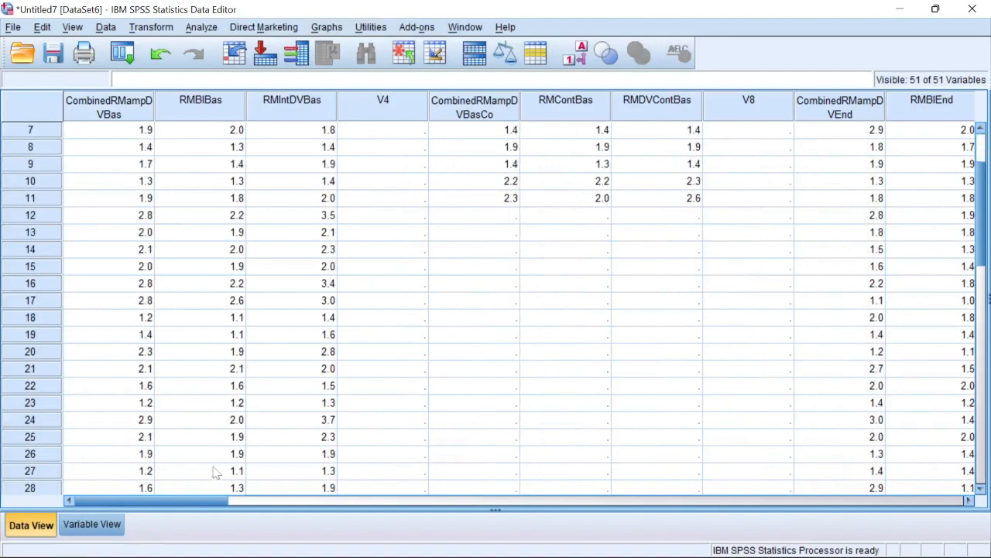
mouse_move(166, 500)
mouse_down()
mouse_move(989, 511)
mouse_move(151, 505)
mouse_up()
scroll(194, 459, up, 2)
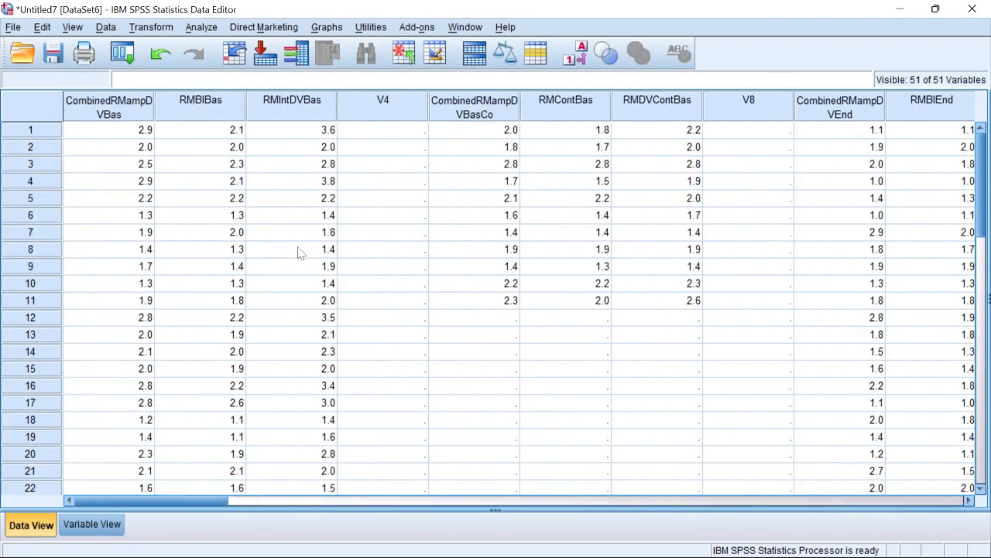
Start a bivariate correlation and add the baseline intervention variables RMBIBas and RMIntDVBas to the analysis
click(202, 28)
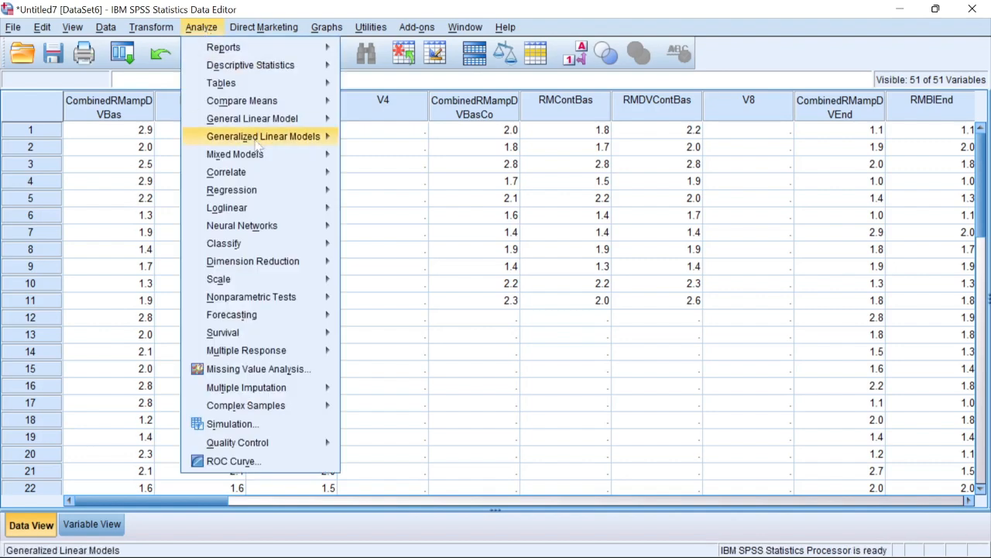
mouse_move(277, 176)
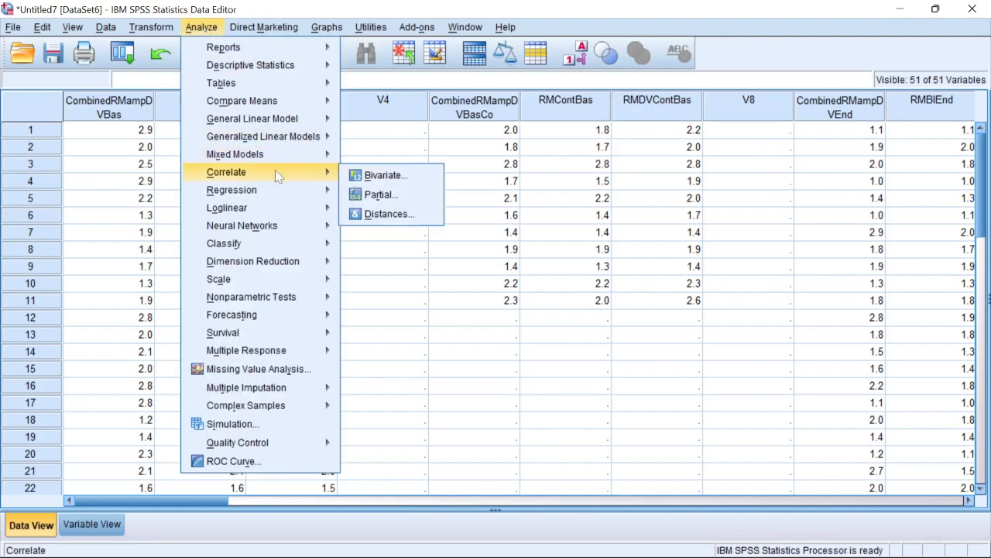
click(381, 176)
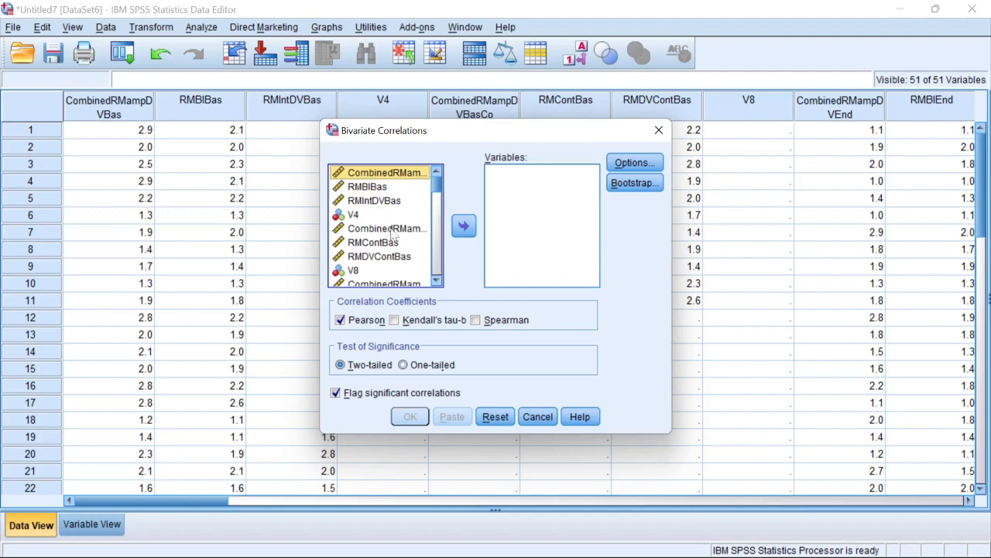
click(384, 190)
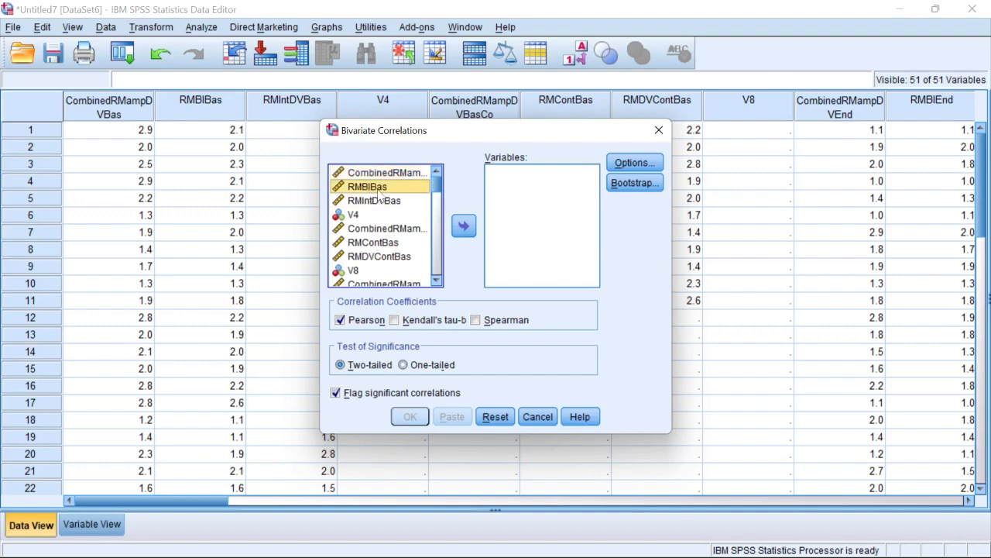
click(463, 225)
click(373, 190)
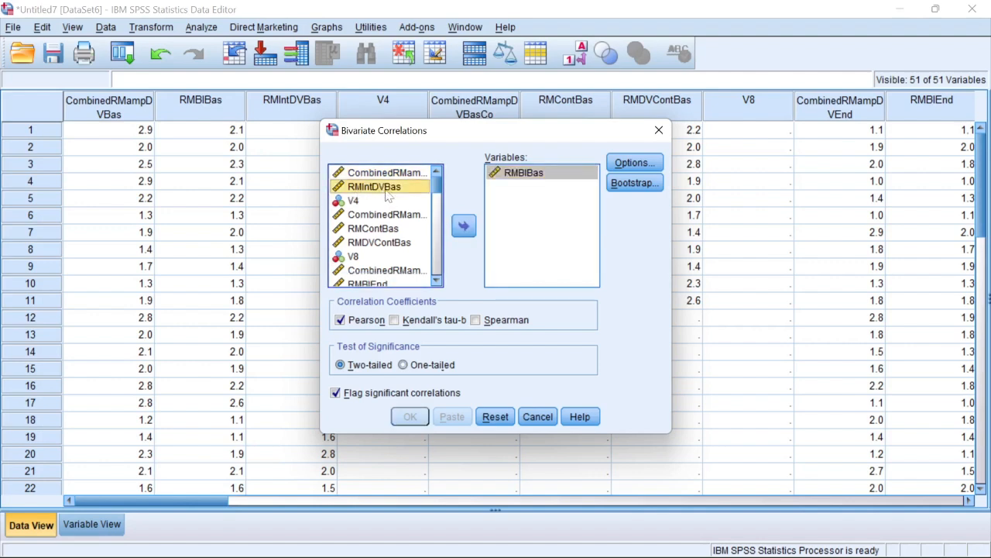
click(463, 225)
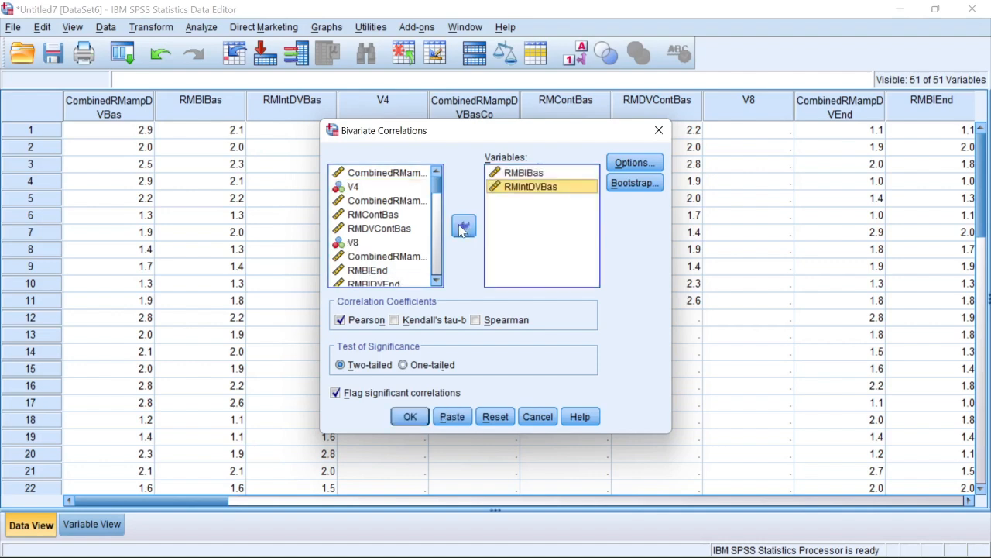
Add the endline intervention variables RMBIEnd and RMBIDVEnd to the correlation's variables and check the selected list
click(367, 216)
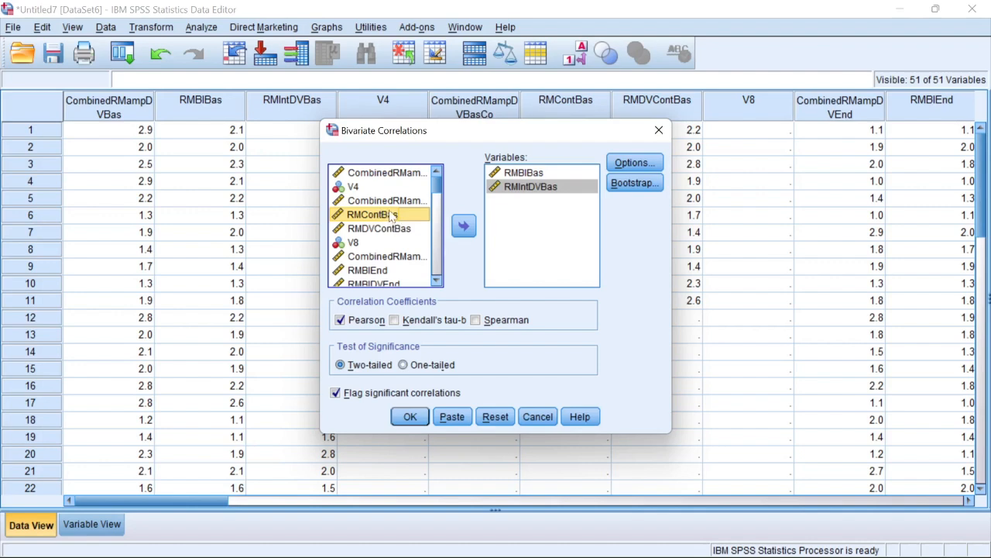
click(436, 282)
click(436, 282)
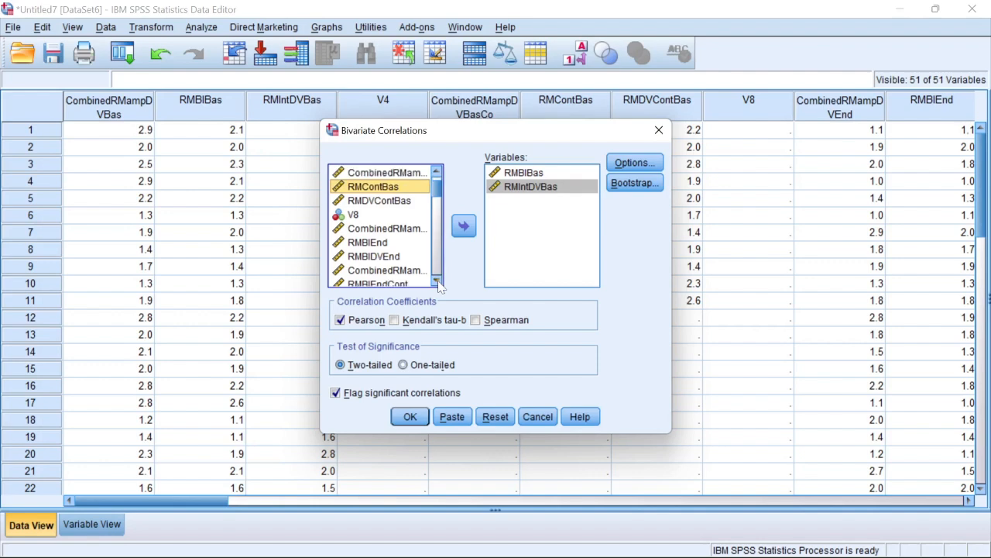
click(436, 282)
click(533, 186)
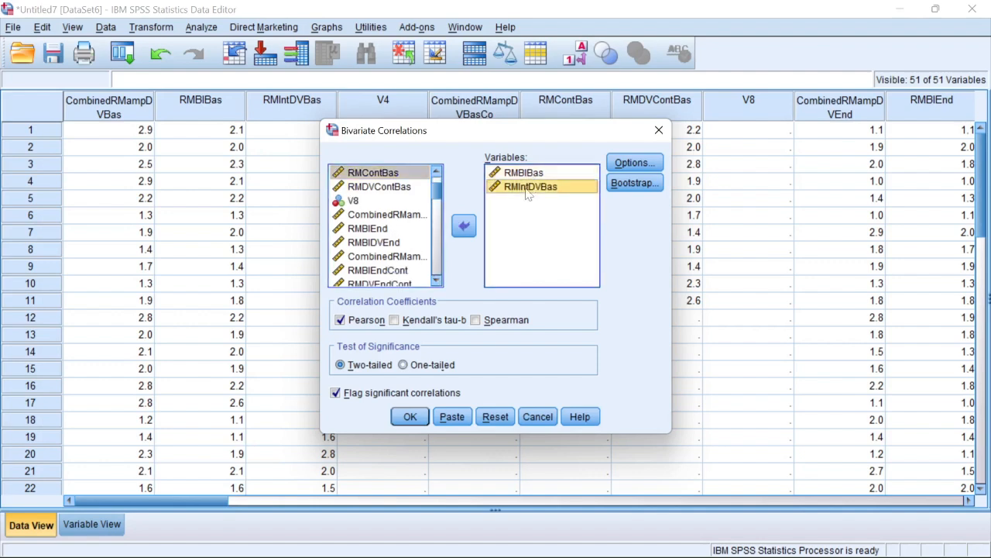
click(369, 229)
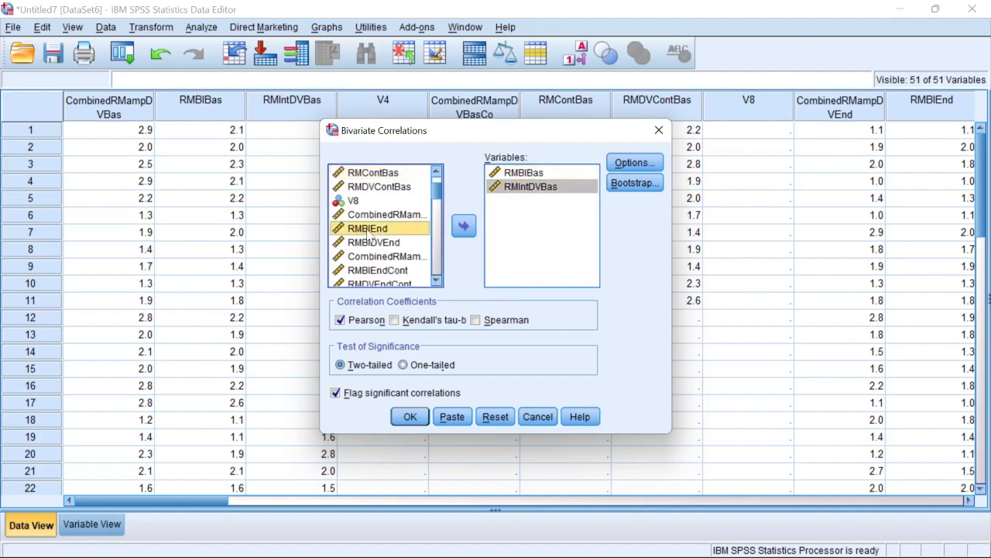
click(464, 225)
click(371, 229)
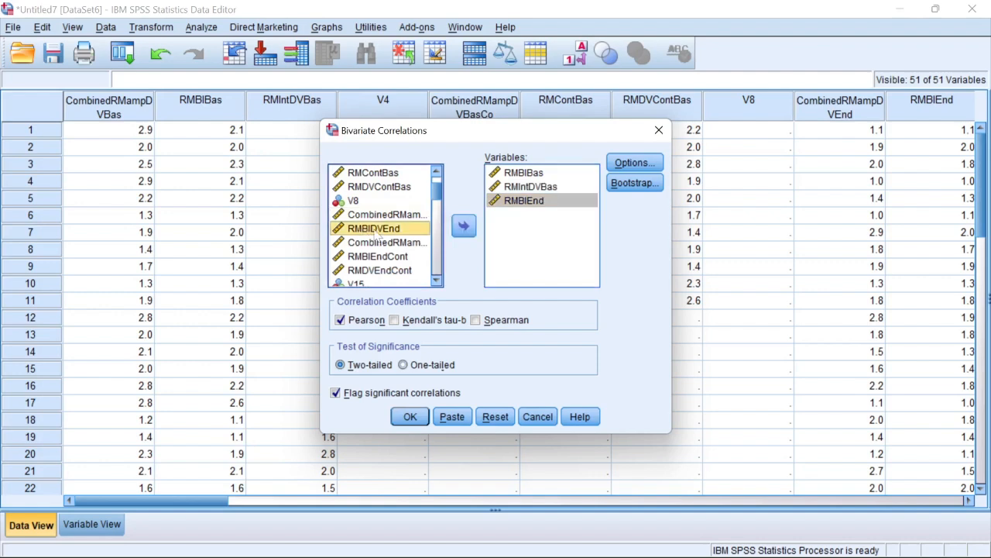
click(463, 225)
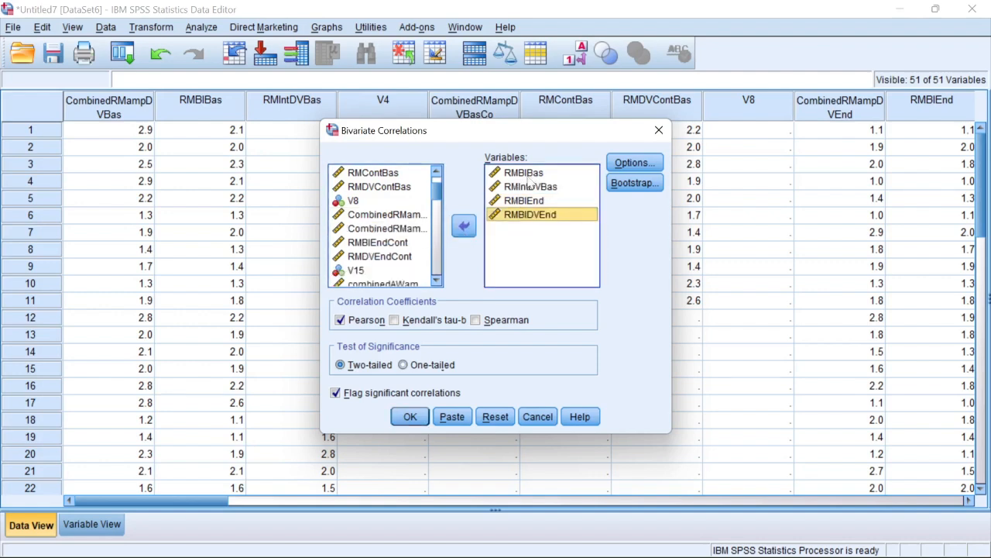
click(530, 186)
click(528, 215)
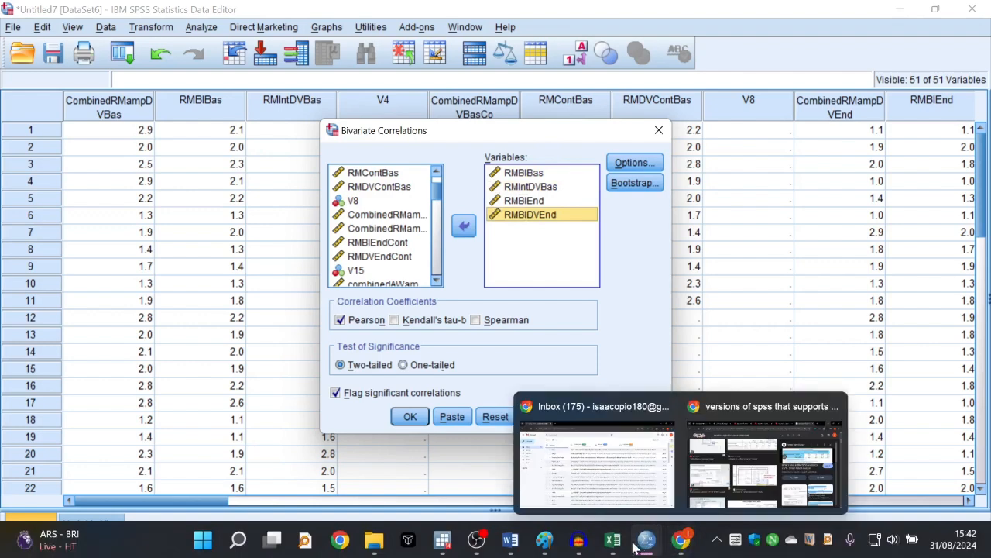
Compare the selection with Table 46 in Word by highlighting the Intervention Group columns and the four variable labels, and return to SPSS
click(509, 554)
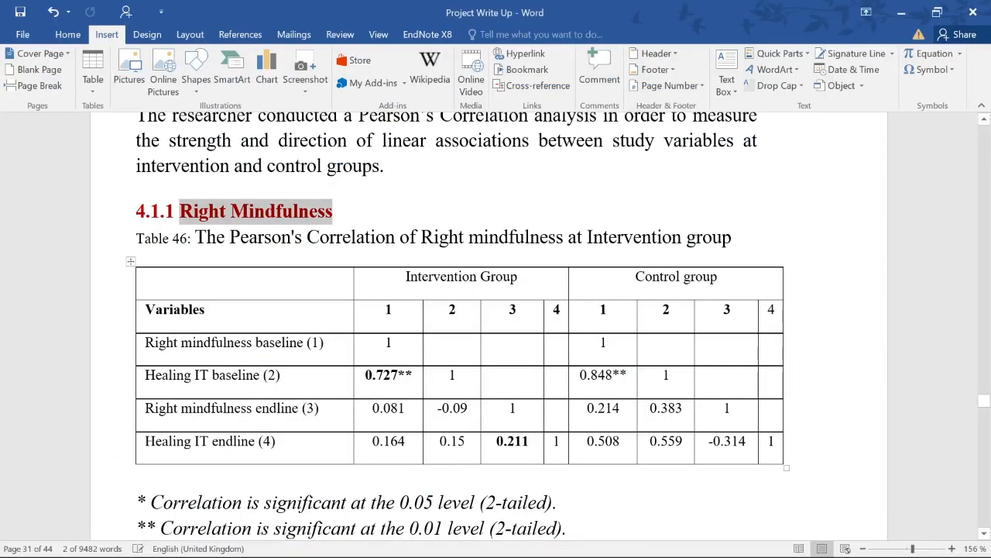
mouse_move(358, 297)
mouse_down()
mouse_move(556, 387)
mouse_move(556, 445)
mouse_up()
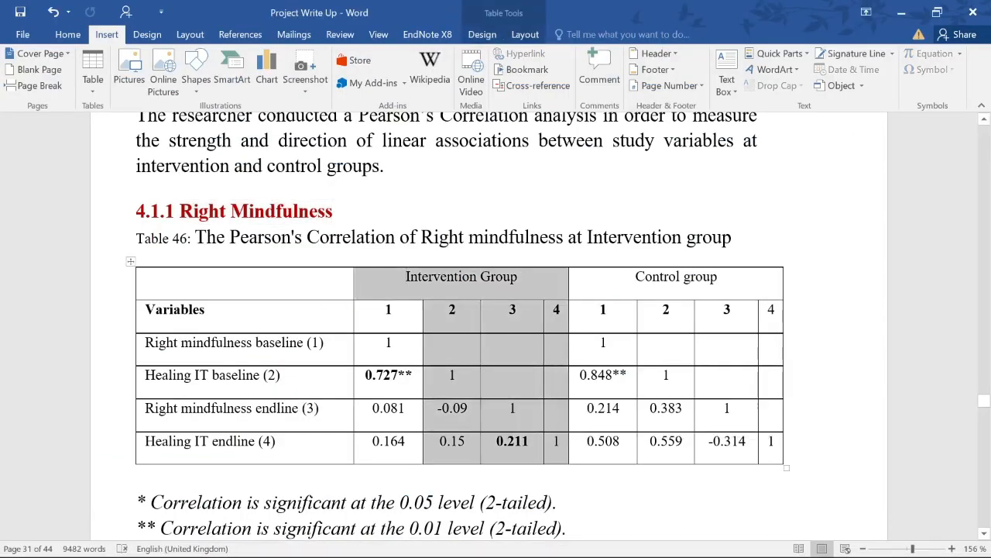
mouse_move(148, 343)
mouse_down()
mouse_move(232, 377)
mouse_move(247, 443)
mouse_up()
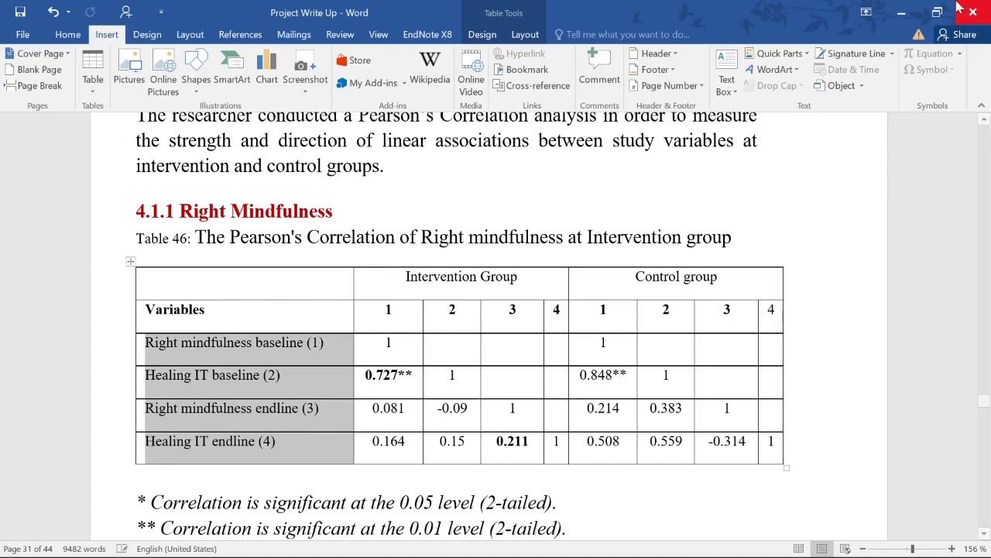
click(901, 12)
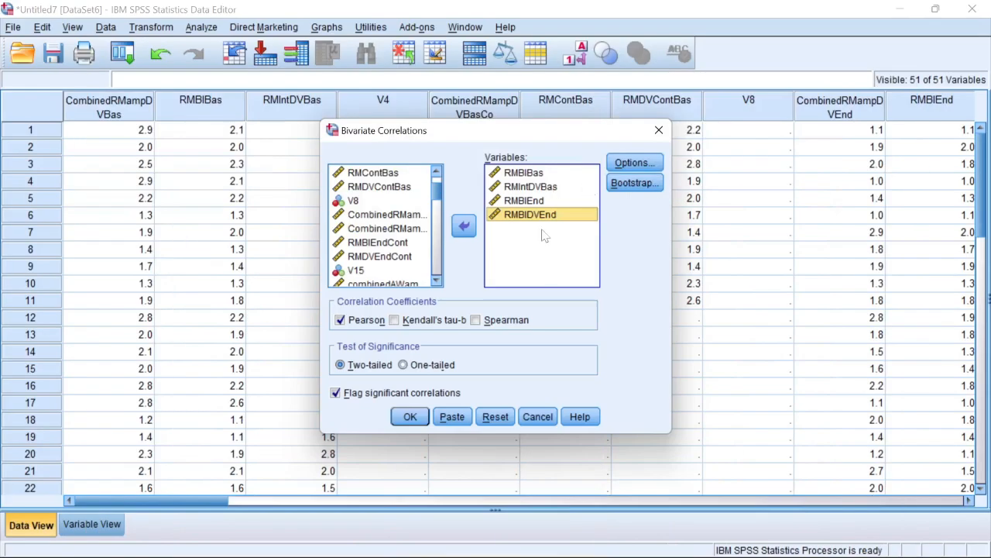
Review the bivariate correlation options against Table 46 in the write-up and accept them with pairwise exclusion and no extra statistics
click(633, 164)
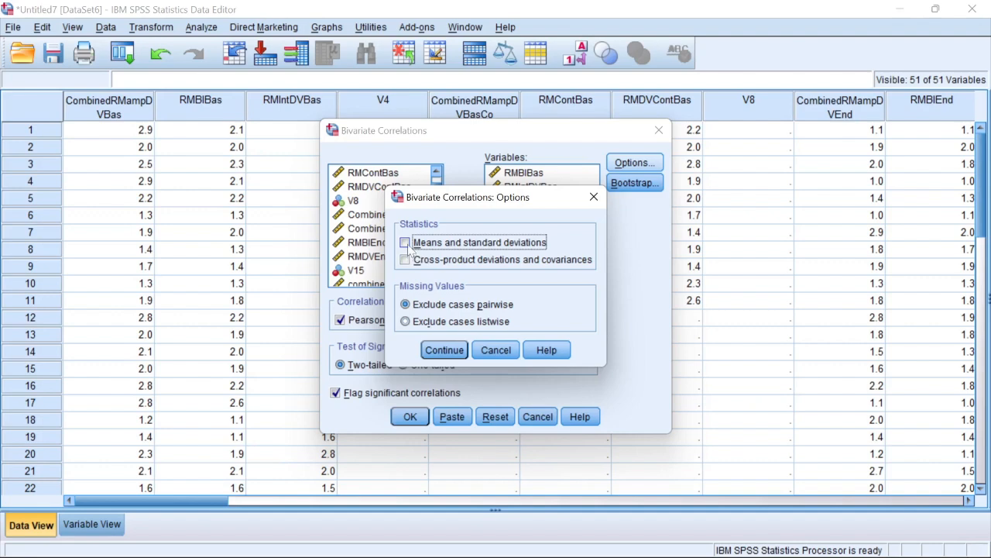
mouse_move(649, 542)
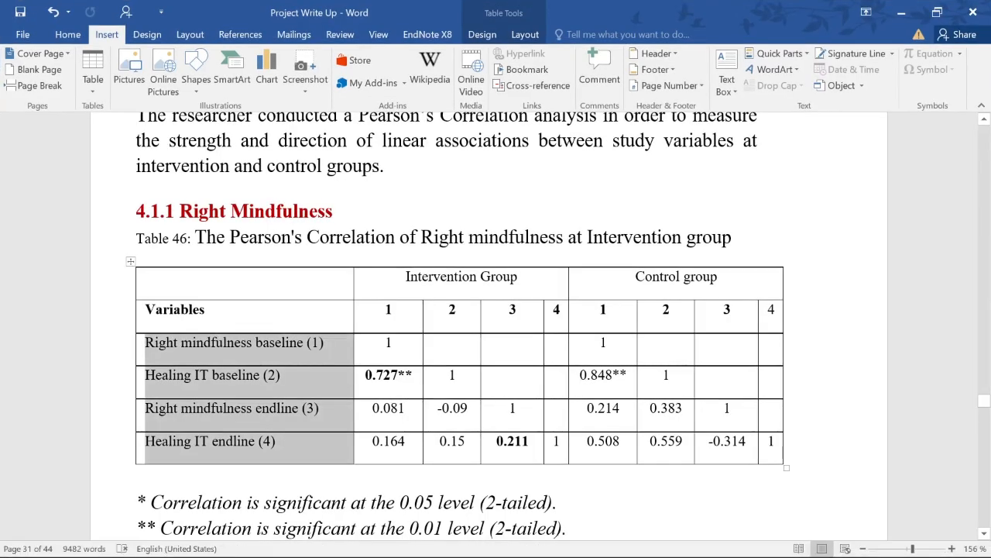
scroll(496, 325, down, 3)
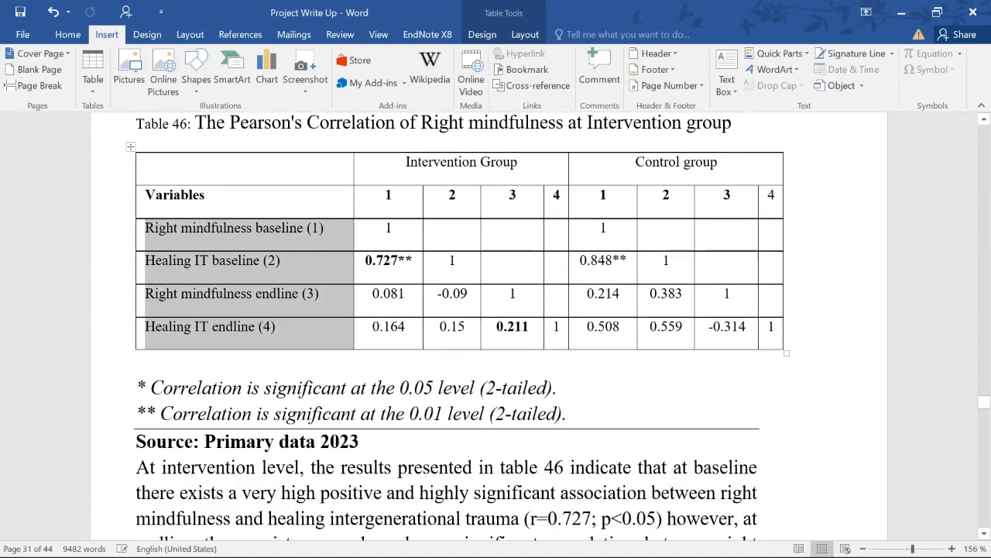
drag(372, 260, 398, 260)
click(470, 293)
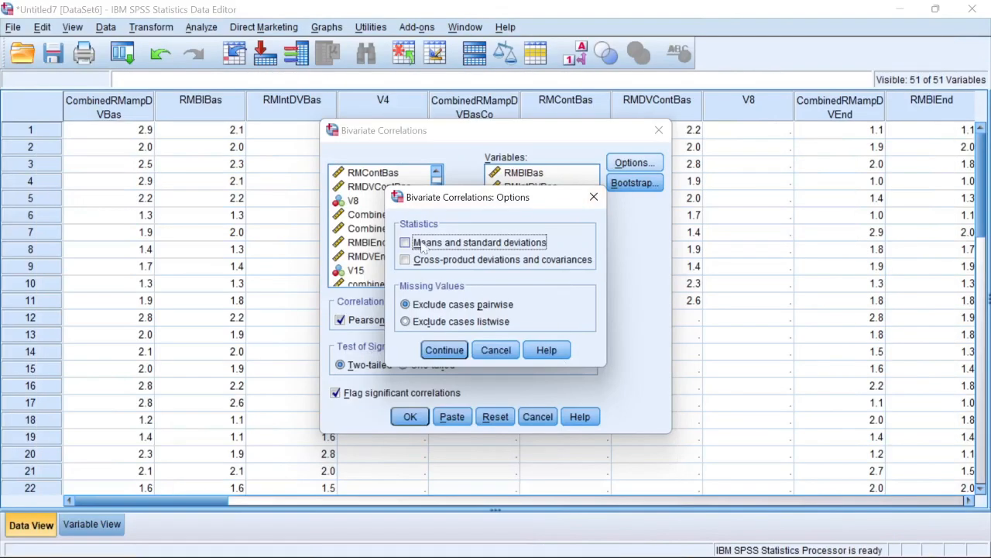
click(444, 350)
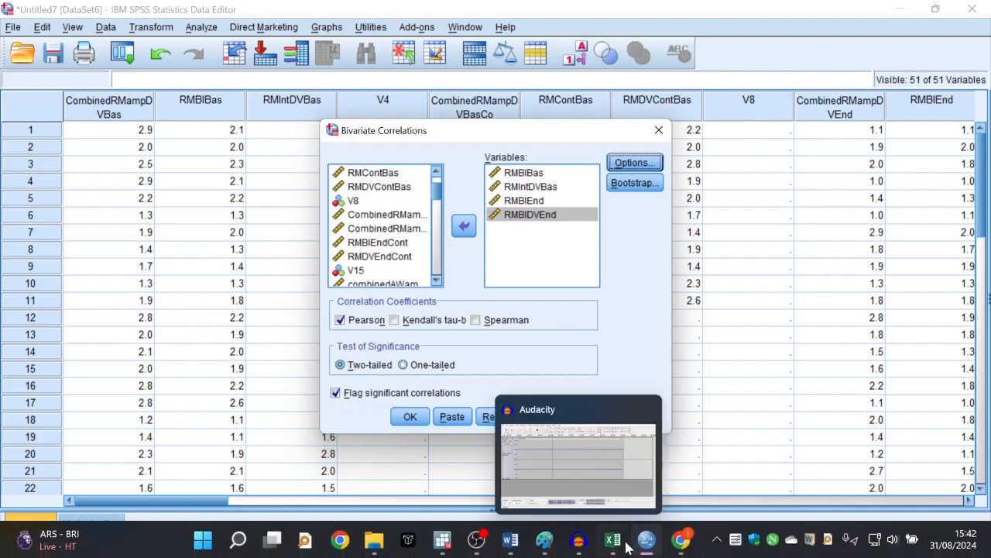
Run the two-tailed Pearson correlation on the four right mindfulness intervention variables after another glance at the write-up
click(517, 542)
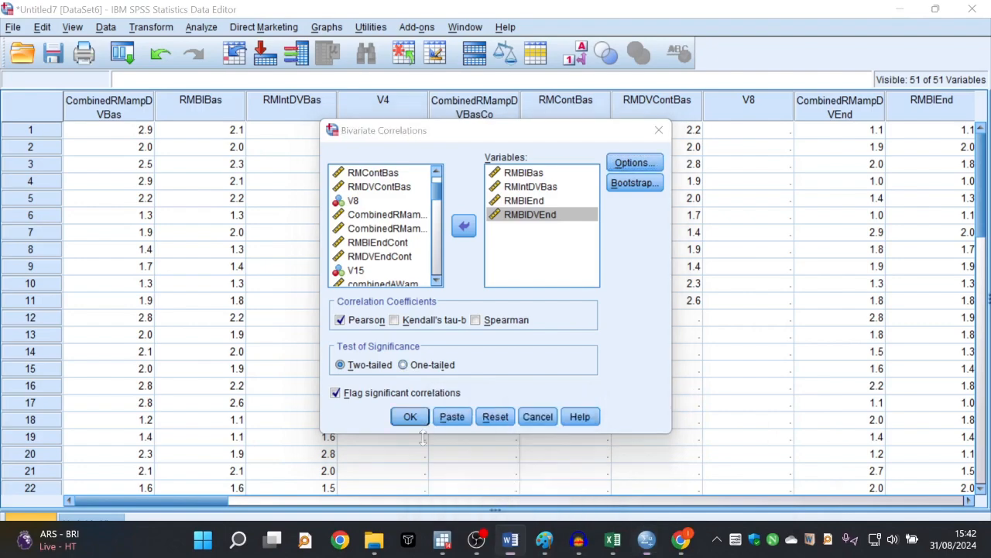
click(901, 12)
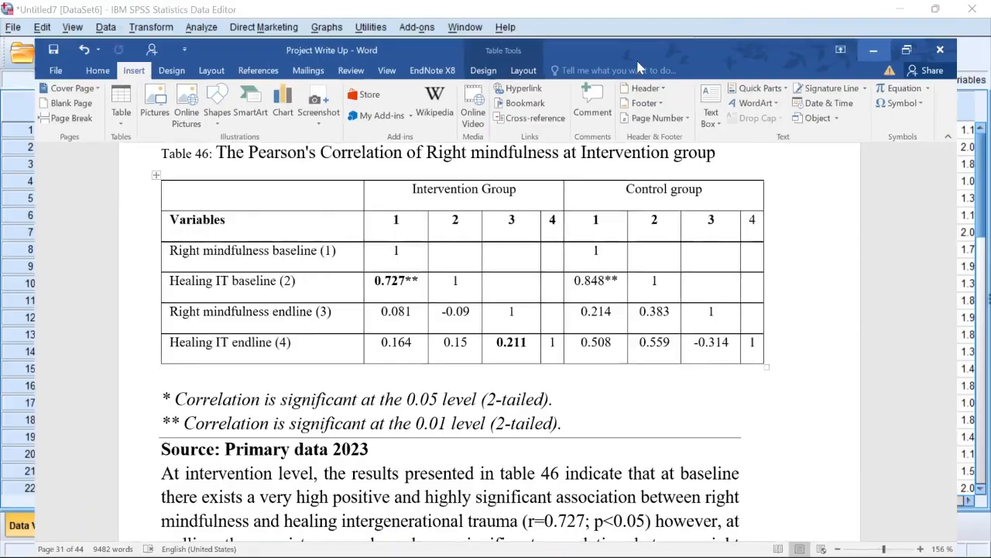
click(410, 416)
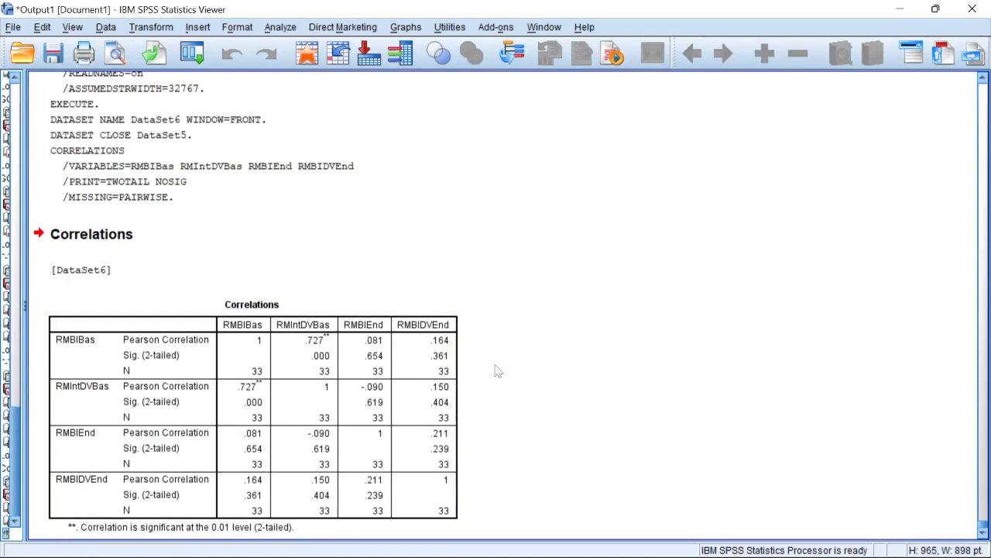
Arrange the SPSS output window and the Project Write Up document side by side
key(super+Right)
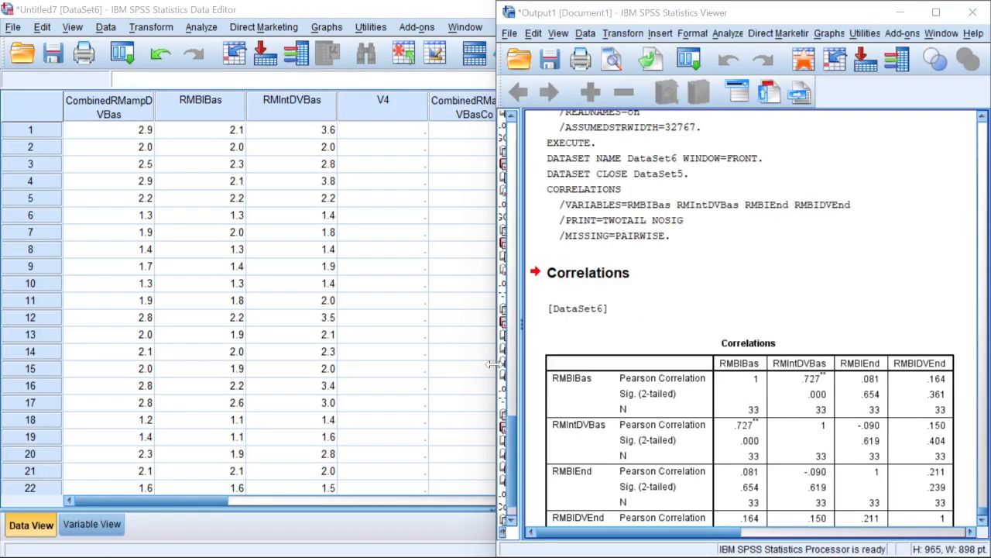
click(246, 97)
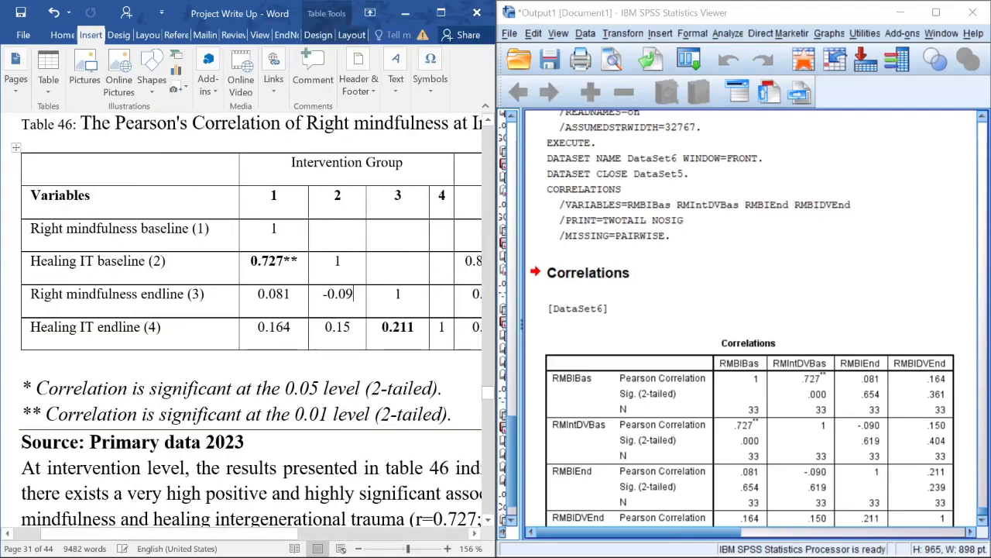
Match the four variable labels of Table 46 to the SPSS correlation rows by highlighting each label in the write-up
drag(293, 164, 443, 333)
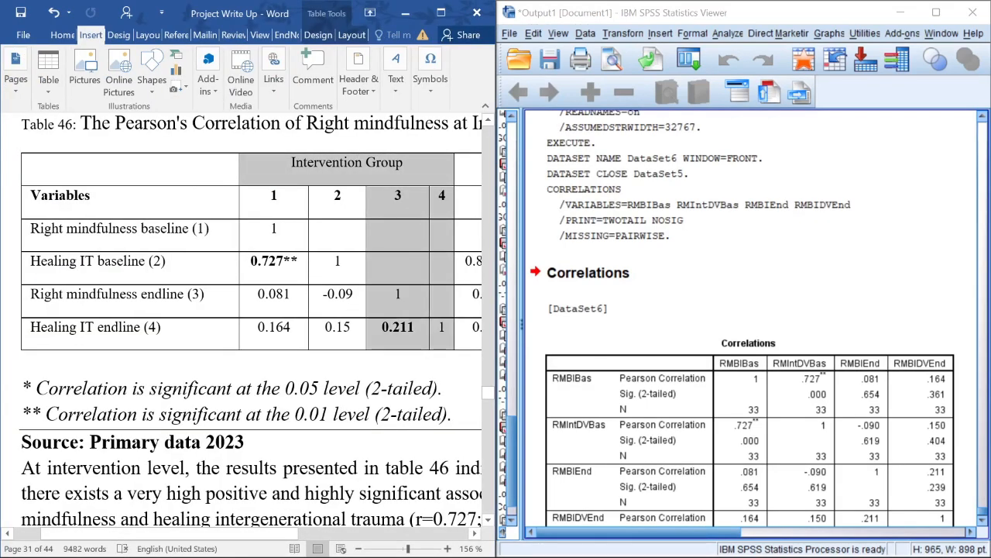
scroll(949, 340, down, 3)
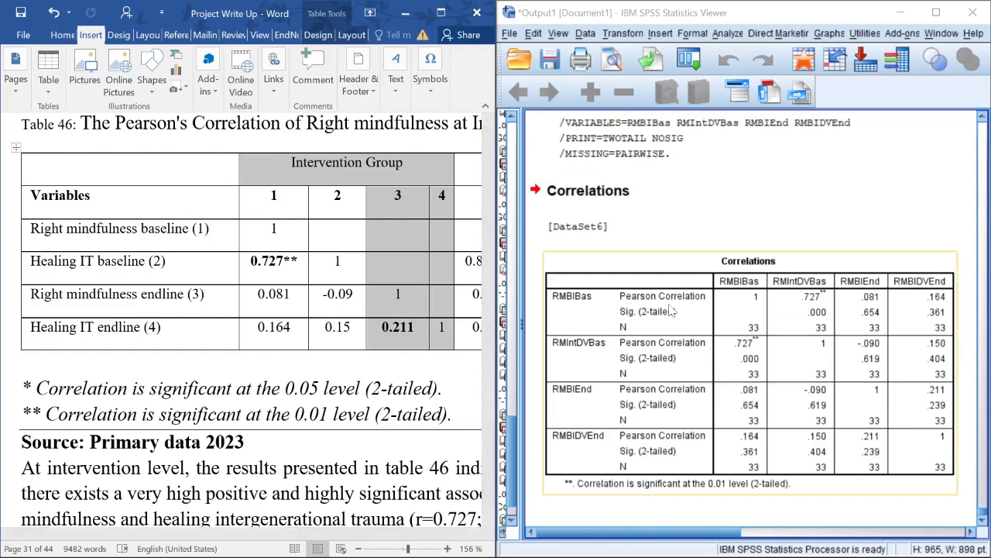
drag(30, 229, 192, 229)
click(561, 304)
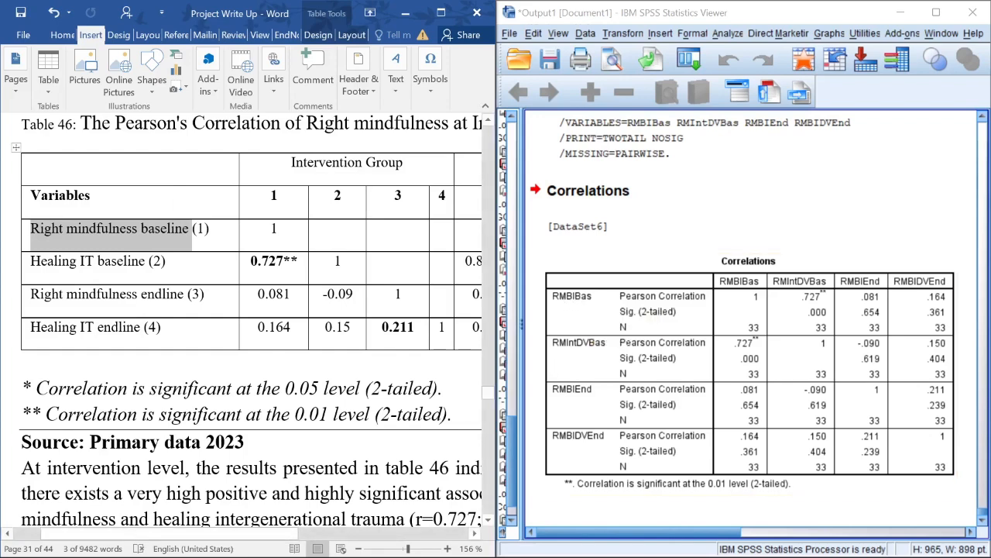
drag(31, 262, 166, 262)
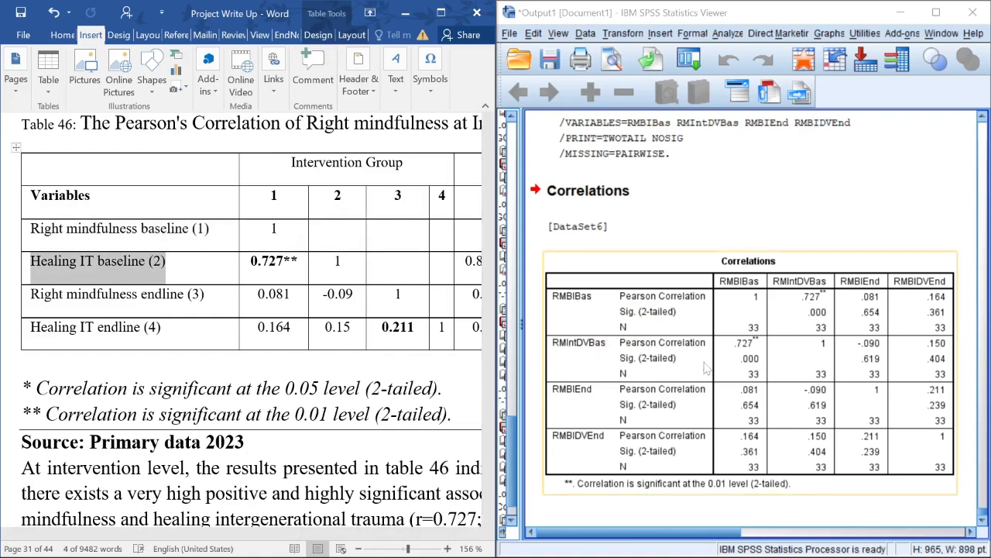
drag(31, 295, 200, 294)
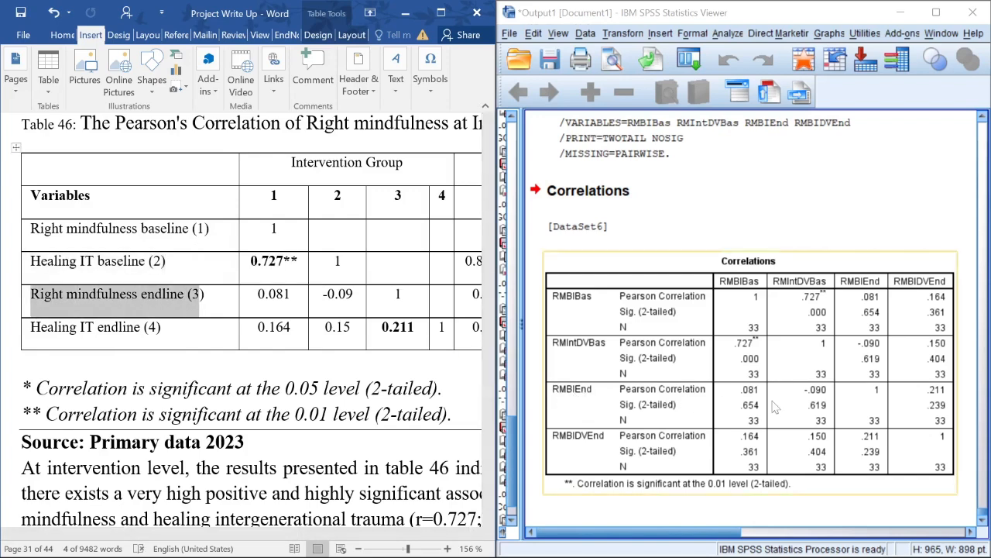
drag(31, 327, 161, 328)
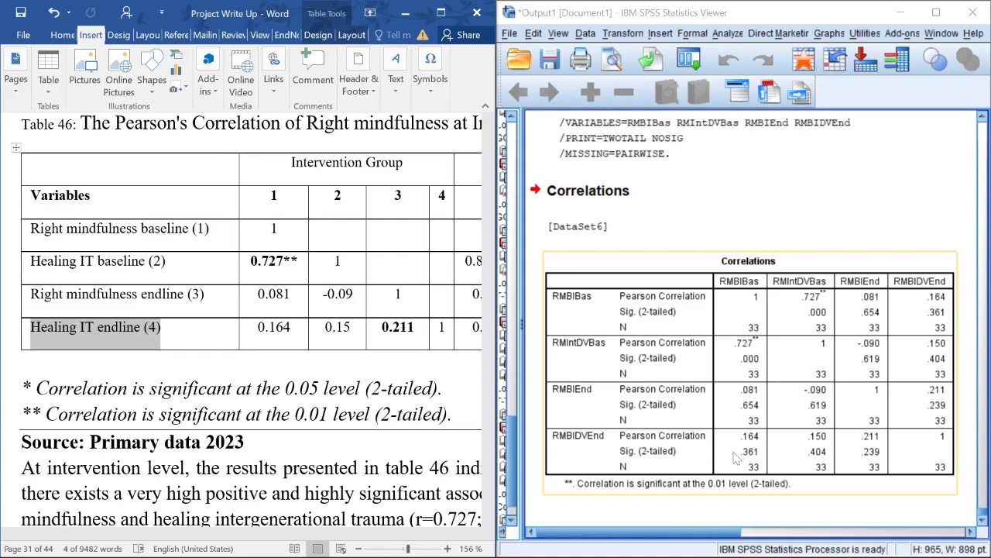
Trace how the two baseline rows of Table 46 meet column 1 by highlighting their labels and cells
click(271, 260)
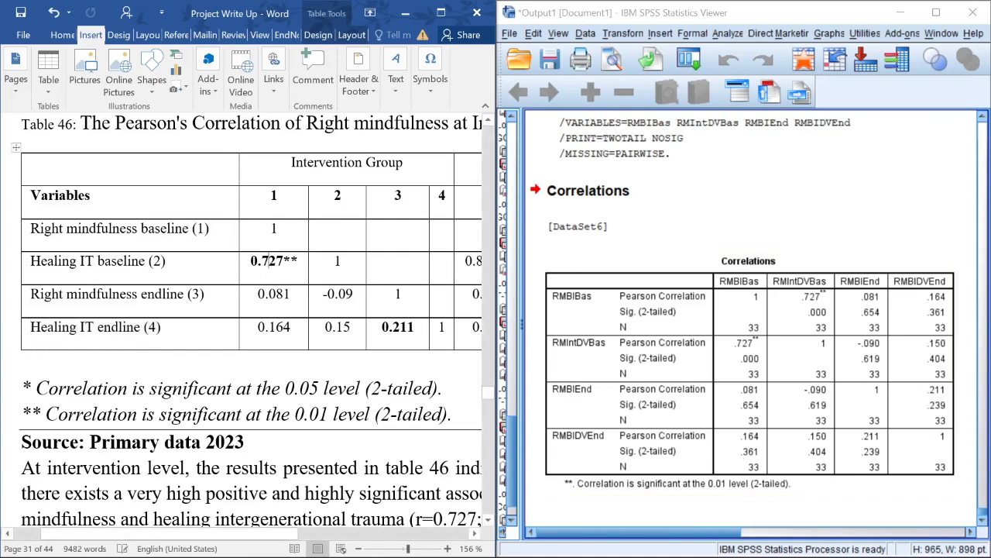
drag(142, 230, 244, 232)
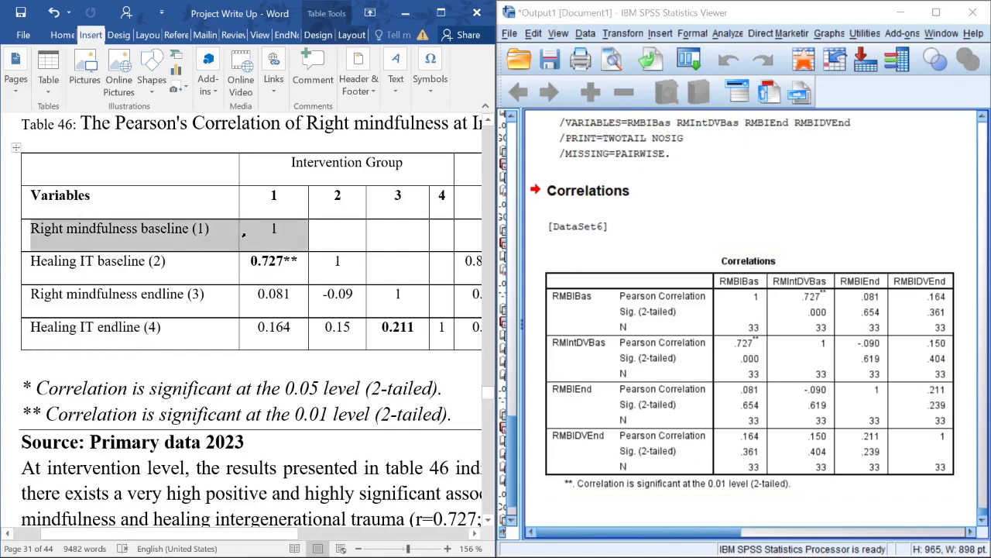
drag(274, 198, 274, 230)
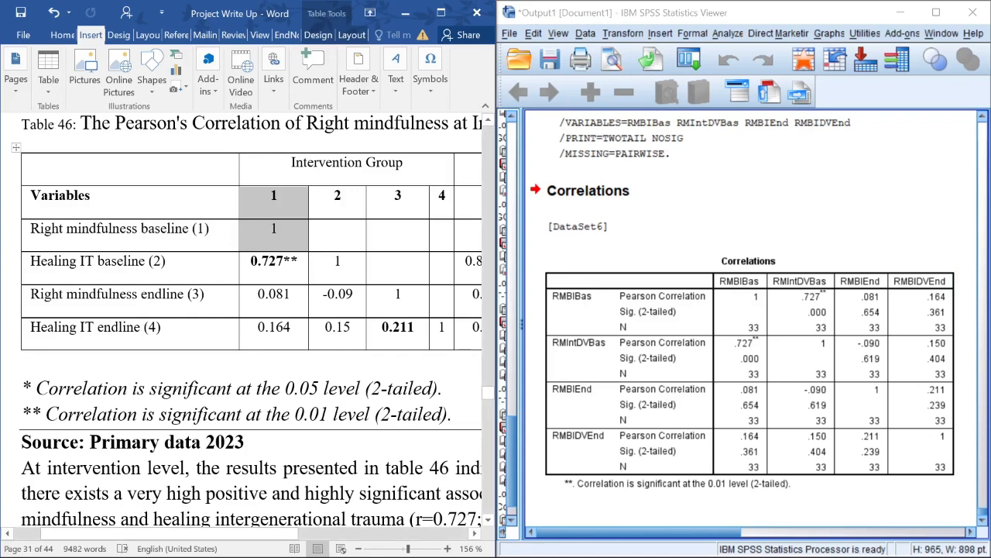
drag(28, 262, 131, 261)
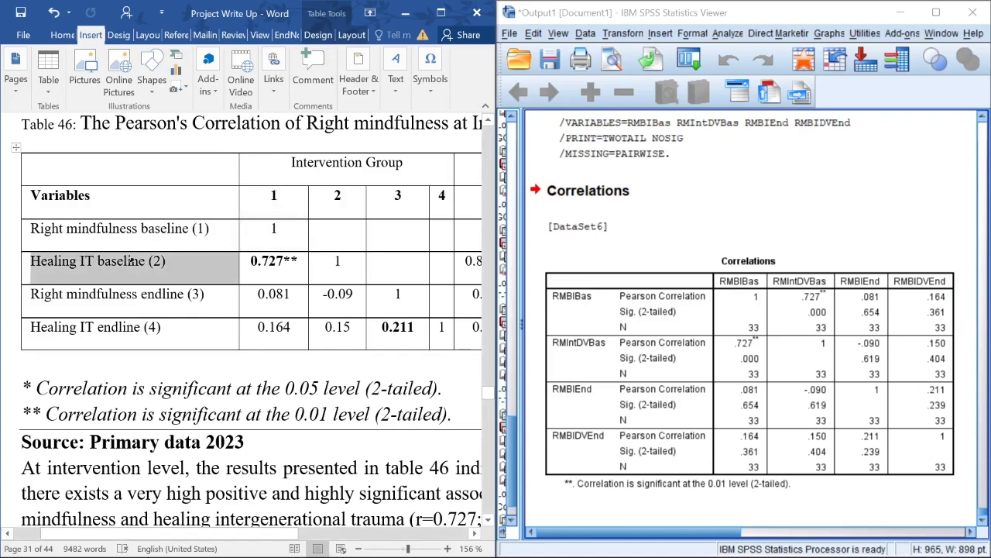
drag(267, 262, 272, 198)
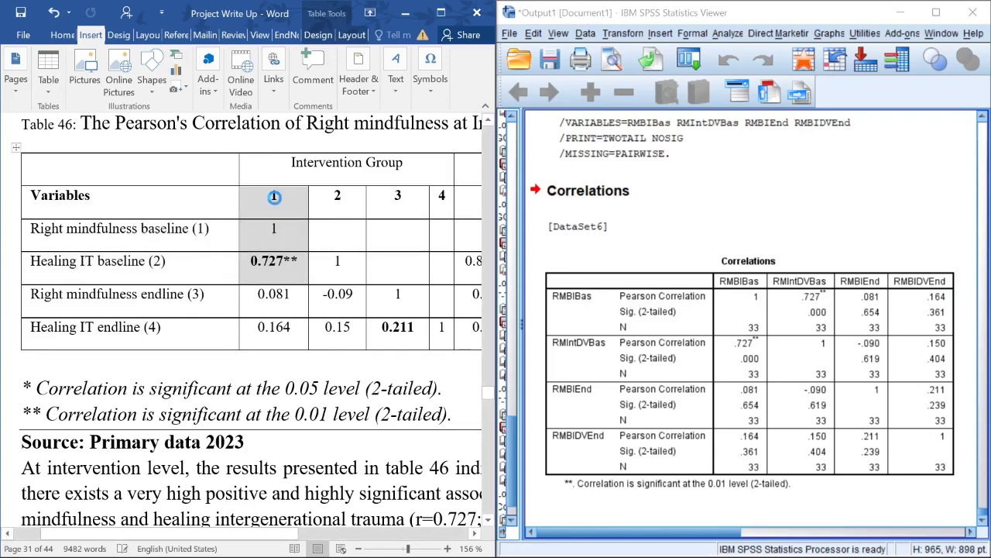
click(276, 195)
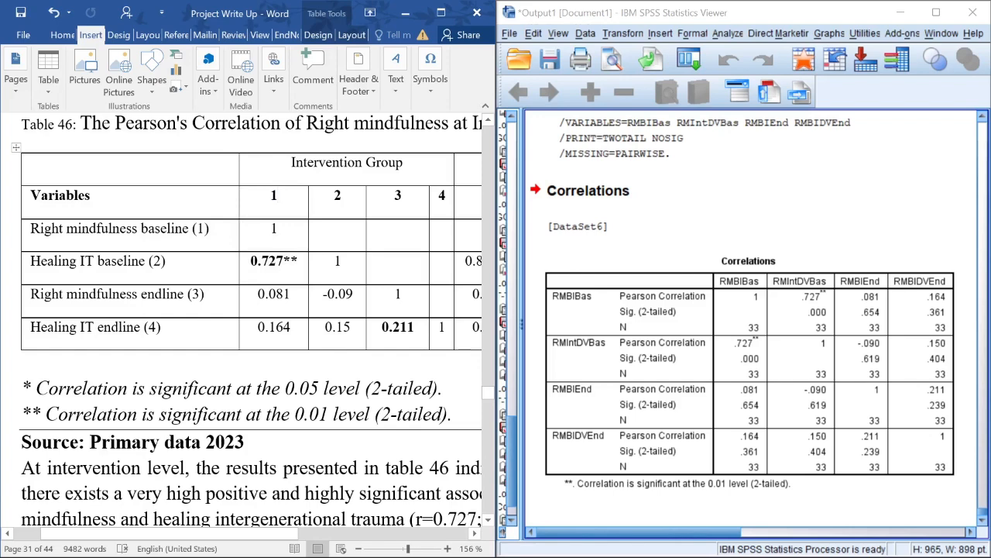
Compare the Healing IT baseline coefficient in column 1 of Table 46, including its asterisks, with the SPSS output
drag(251, 261, 297, 261)
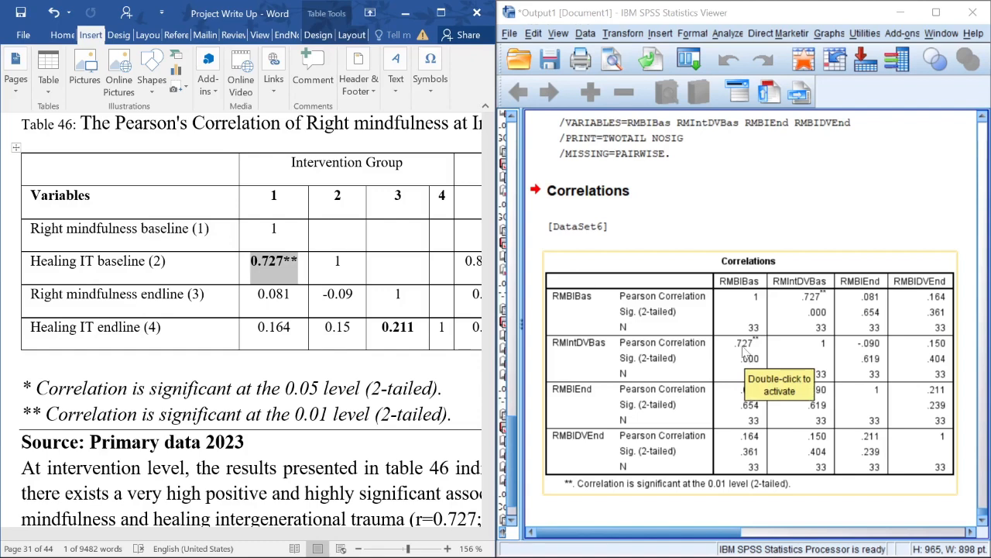
double_click(263, 265)
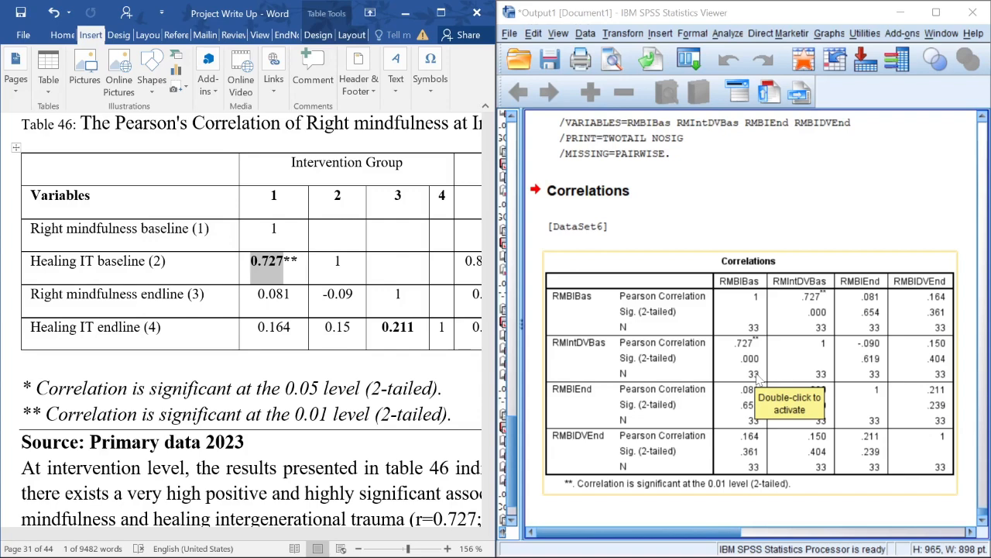
double_click(271, 267)
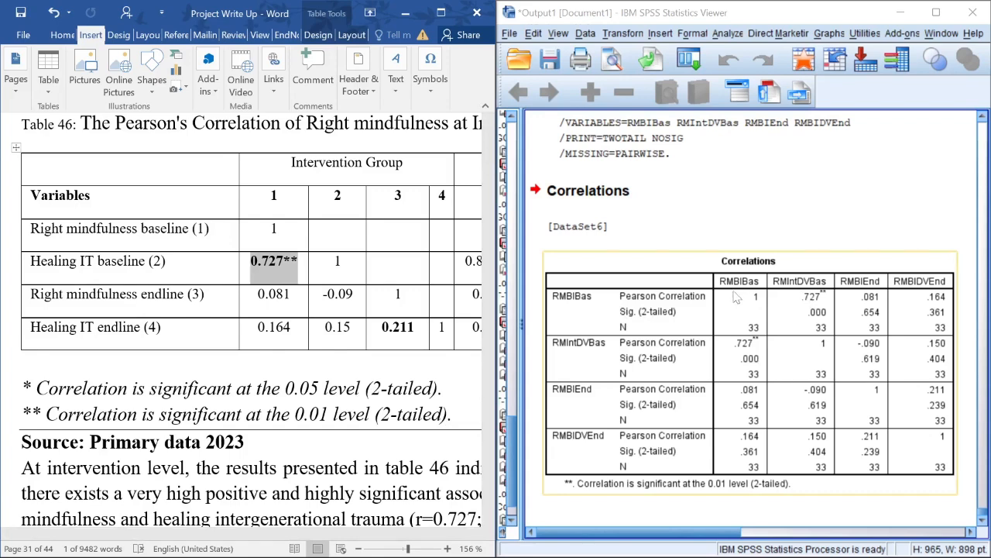
Compare the remaining Intervention Group coefficients and diagonal cells of Table 46 with the SPSS correlation matrix
click(802, 342)
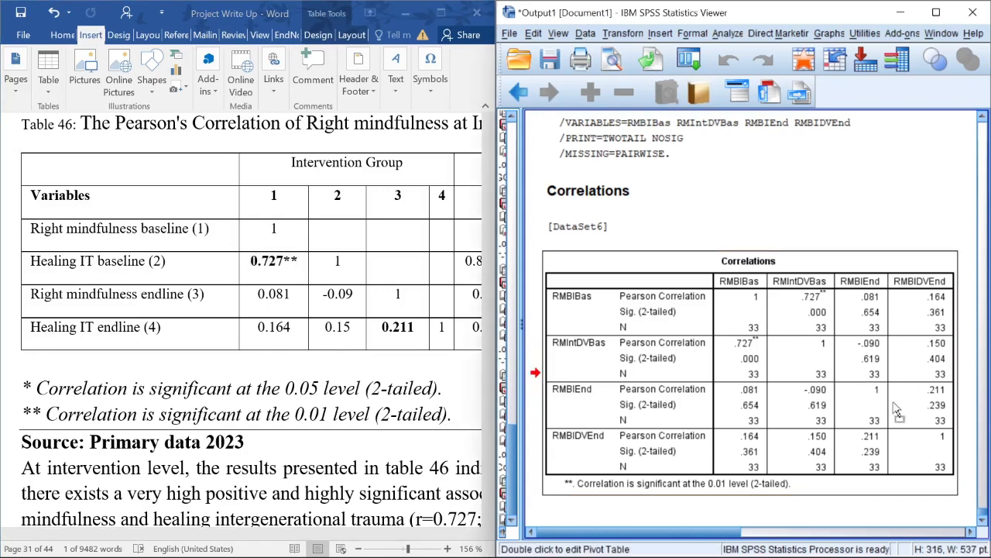
mouse_move(950, 469)
mouse_down()
mouse_move(832, 333)
mouse_move(746, 279)
mouse_up()
click(409, 299)
click(339, 230)
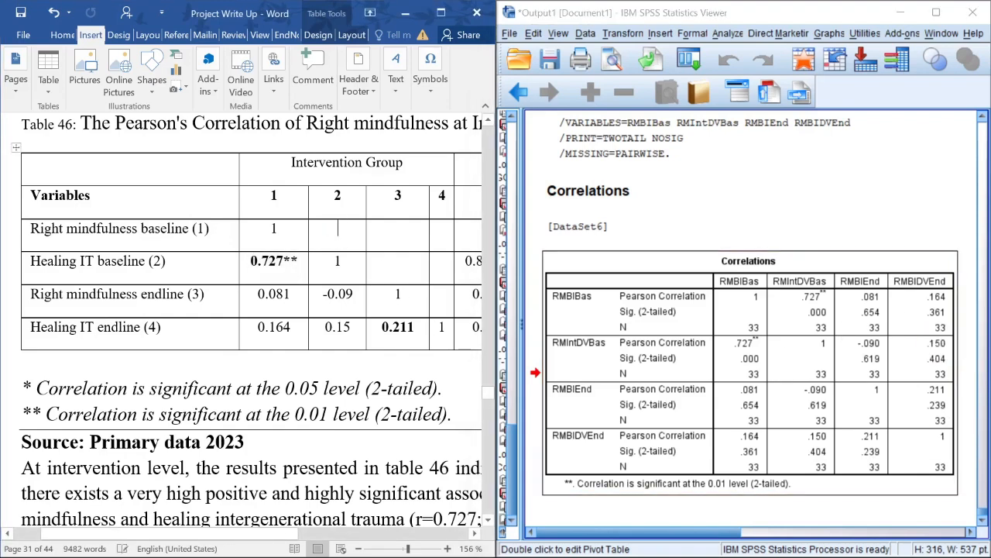
drag(254, 235, 391, 345)
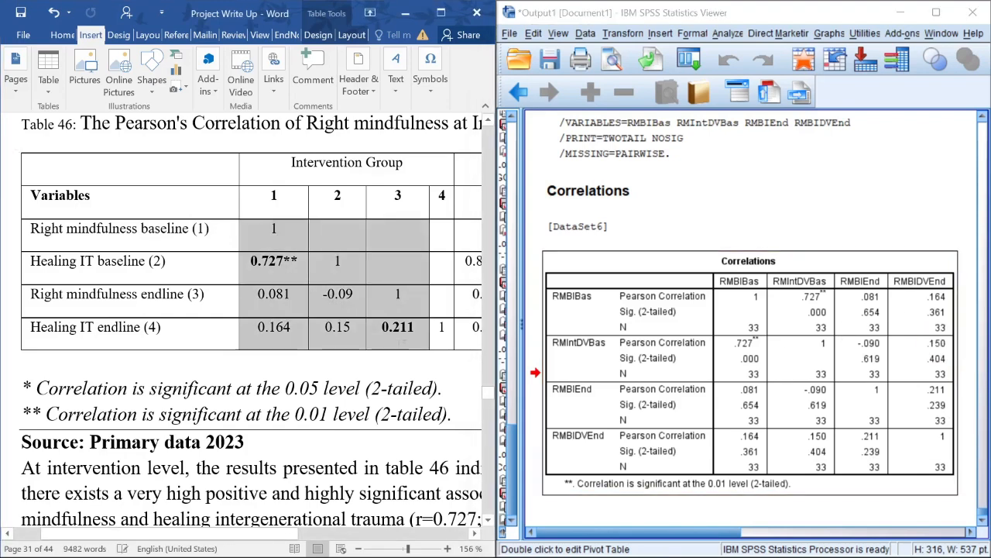
click(397, 327)
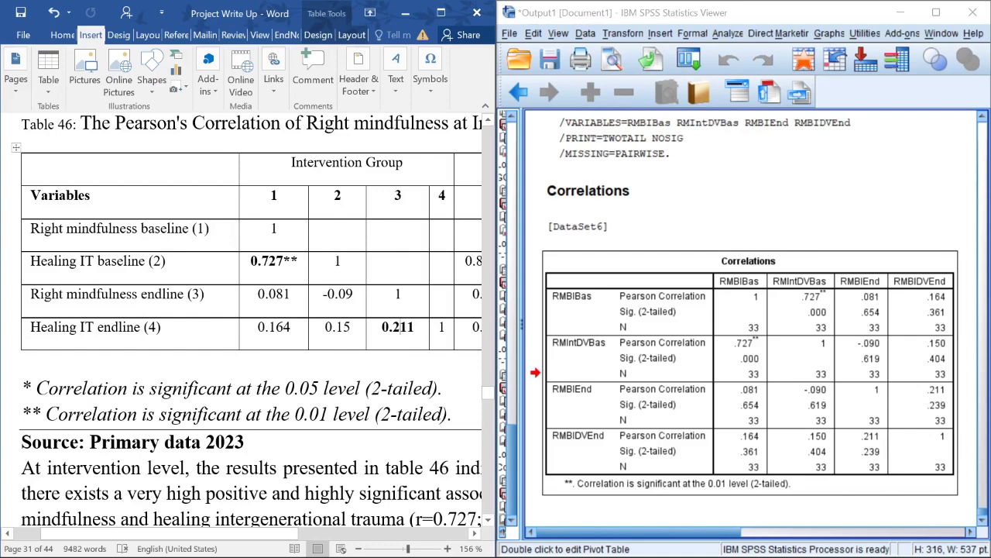
drag(268, 328, 390, 328)
click(377, 313)
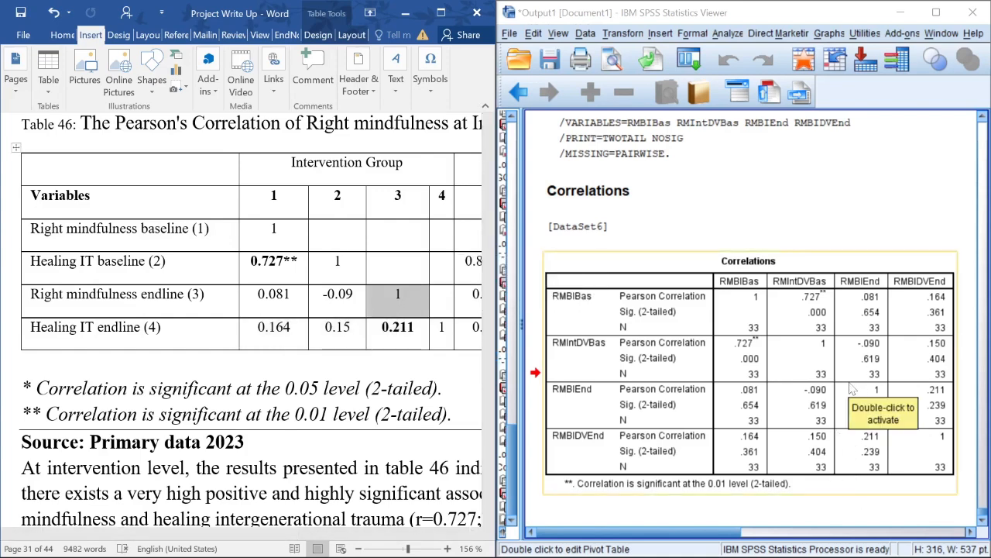
click(350, 327)
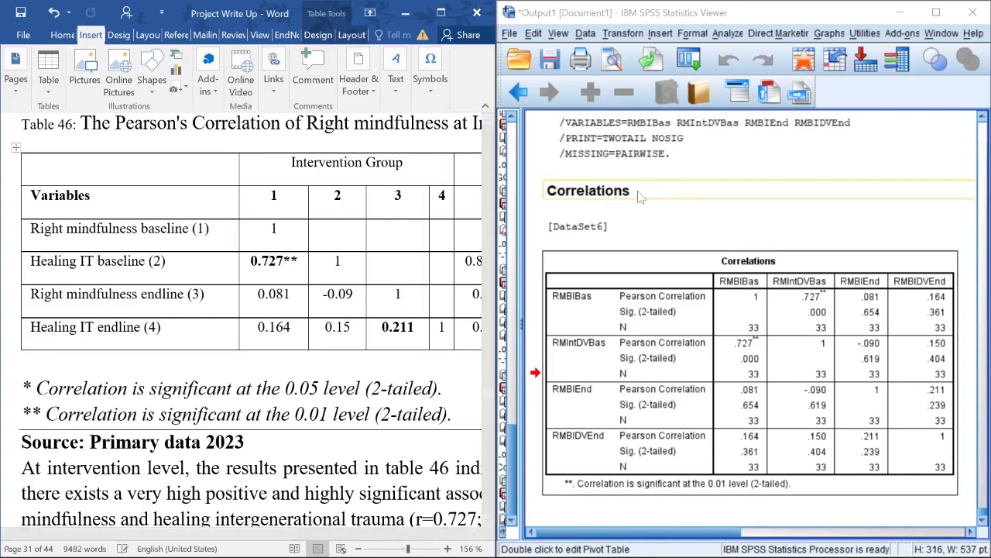
Bring Table 46's Control group columns into view, and reopen the bivariate correlation setup with its selected variables cleared
drag(85, 535, 259, 544)
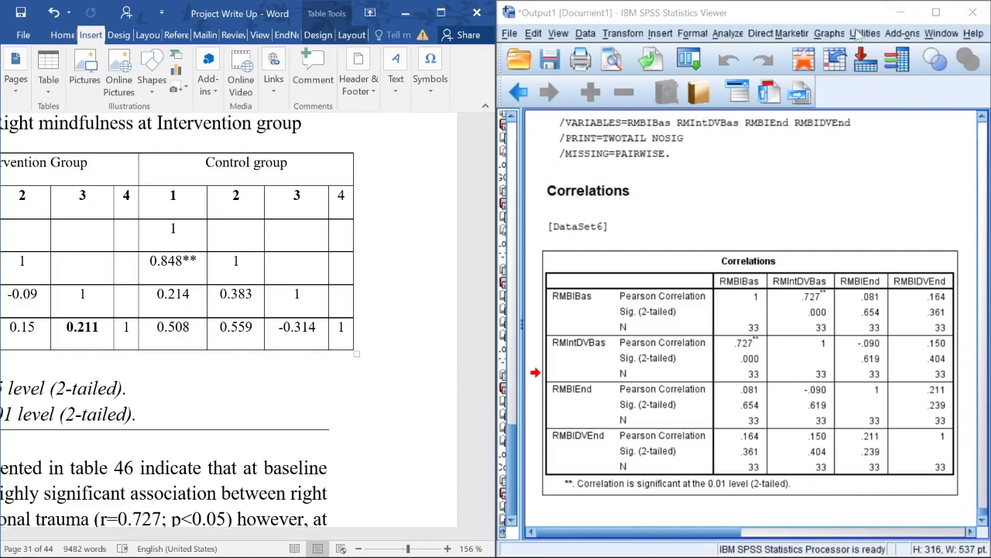
click(729, 34)
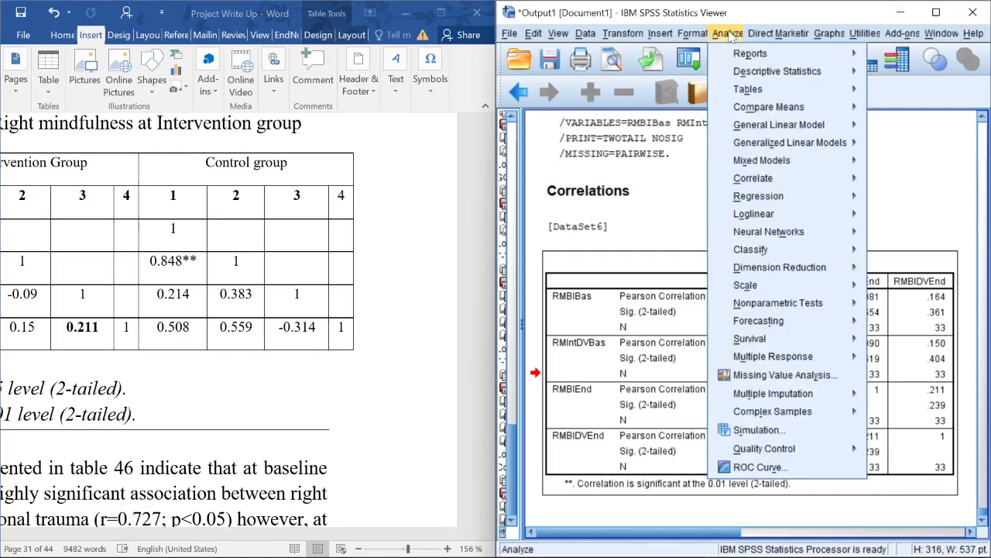
mouse_move(828, 183)
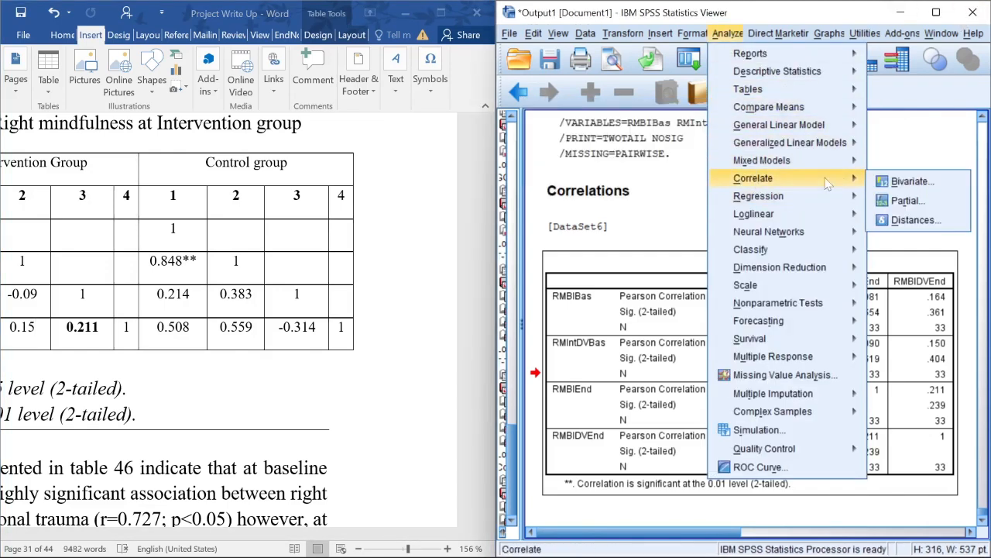
click(911, 181)
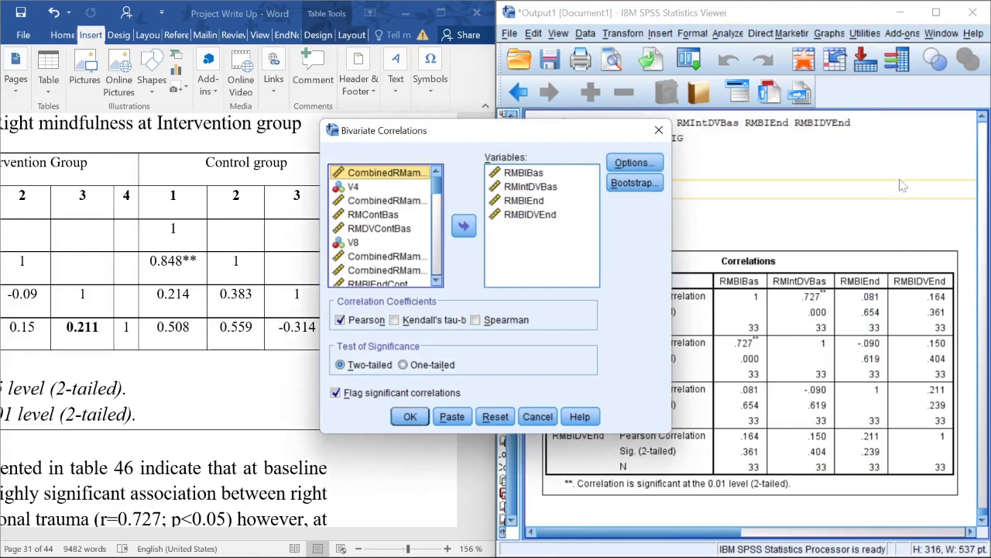
click(562, 233)
key(ctrl+a)
click(463, 226)
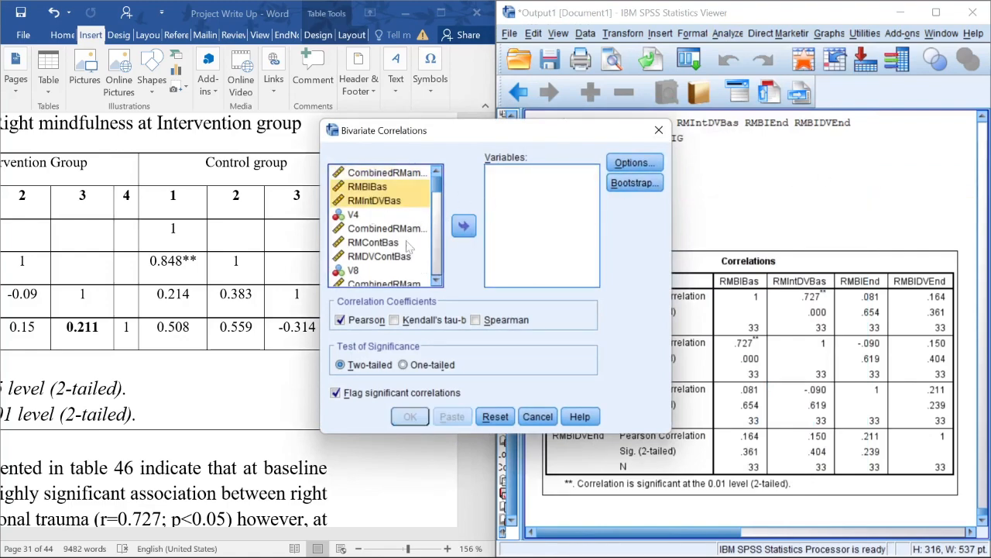
Add the control group baseline variables RMContBas and RMDVContBas to the correlation
click(380, 243)
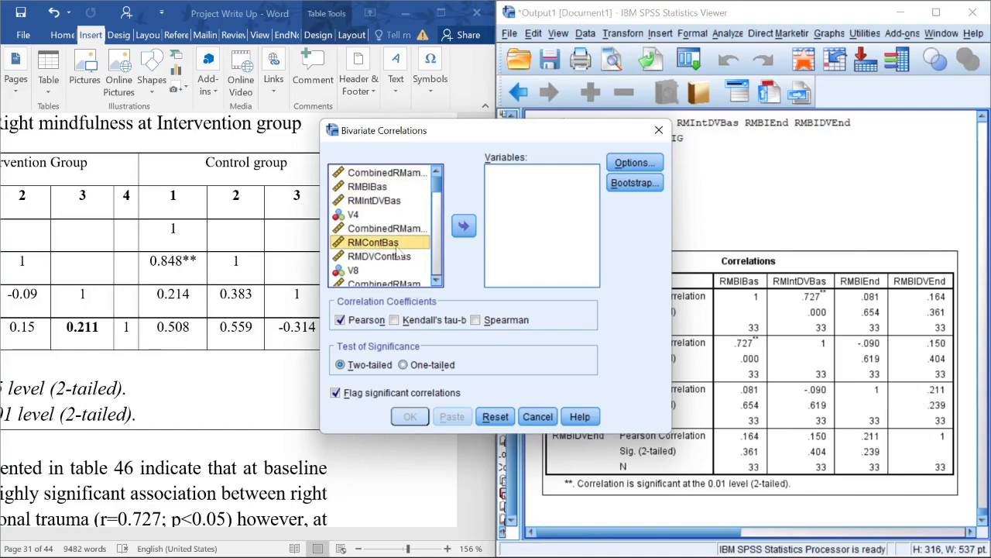
click(464, 229)
click(369, 245)
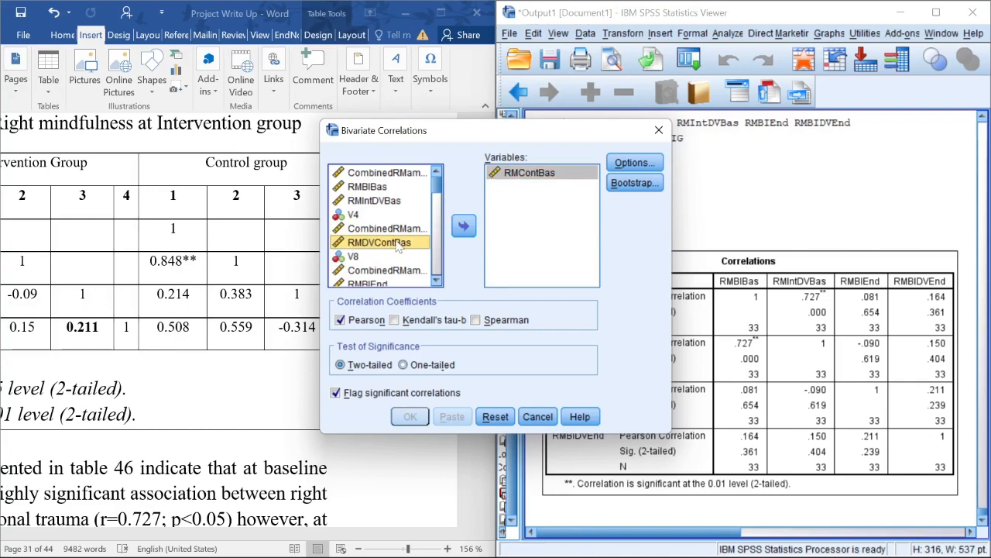
click(464, 226)
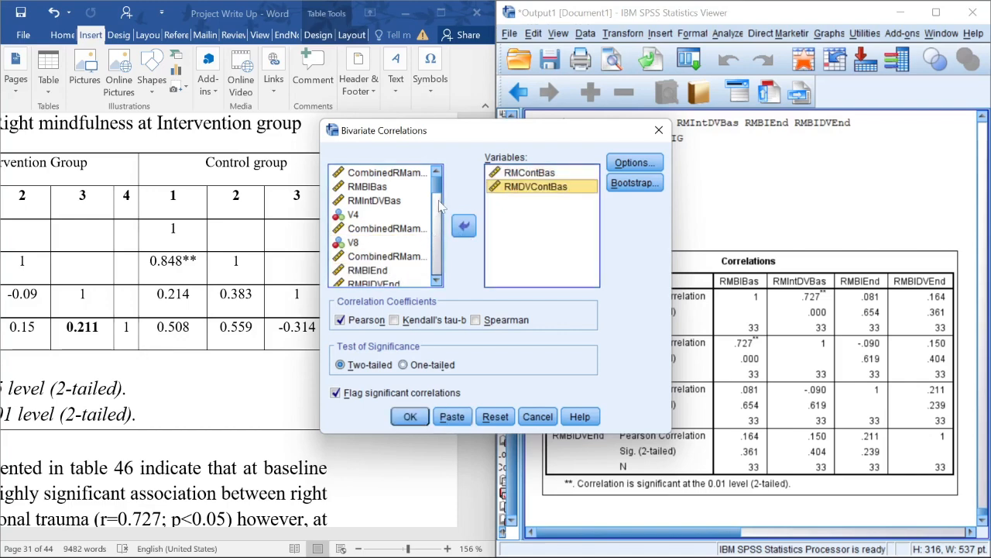
Add the control endline variables RMBIEndCont and RMDVEndCont, and run the two-tailed Pearson correlation
click(437, 281)
click(437, 281)
click(437, 281)
click(437, 281)
click(436, 281)
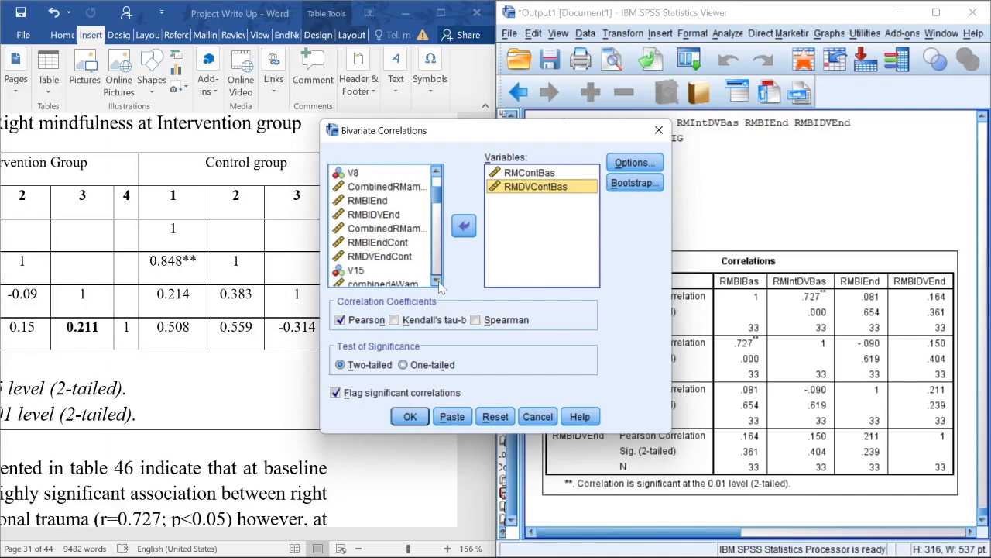
click(358, 245)
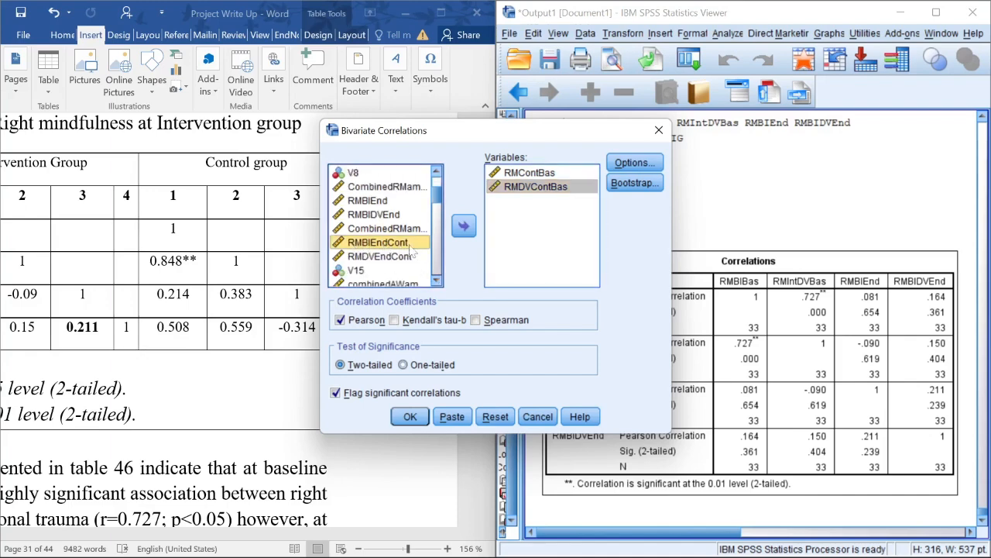
click(463, 225)
click(383, 242)
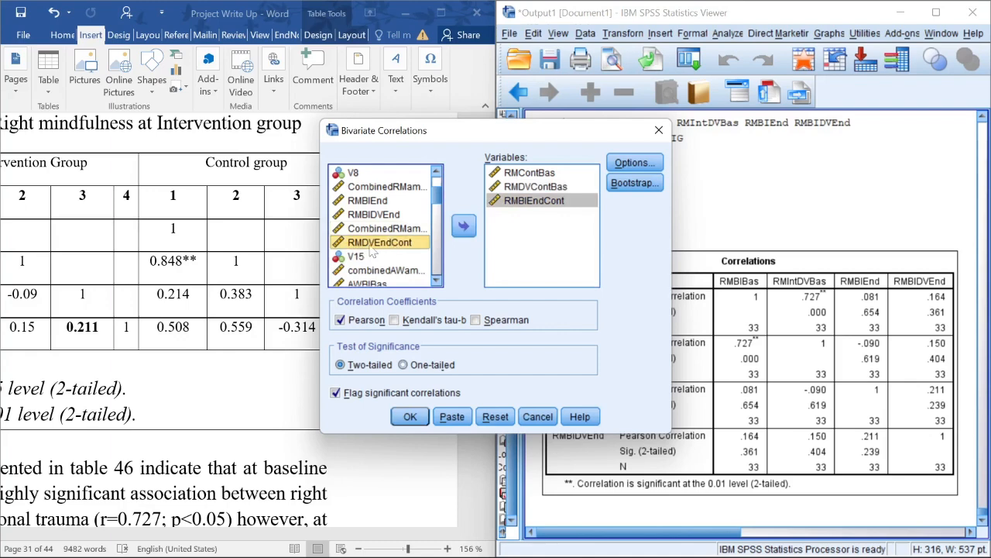
click(464, 226)
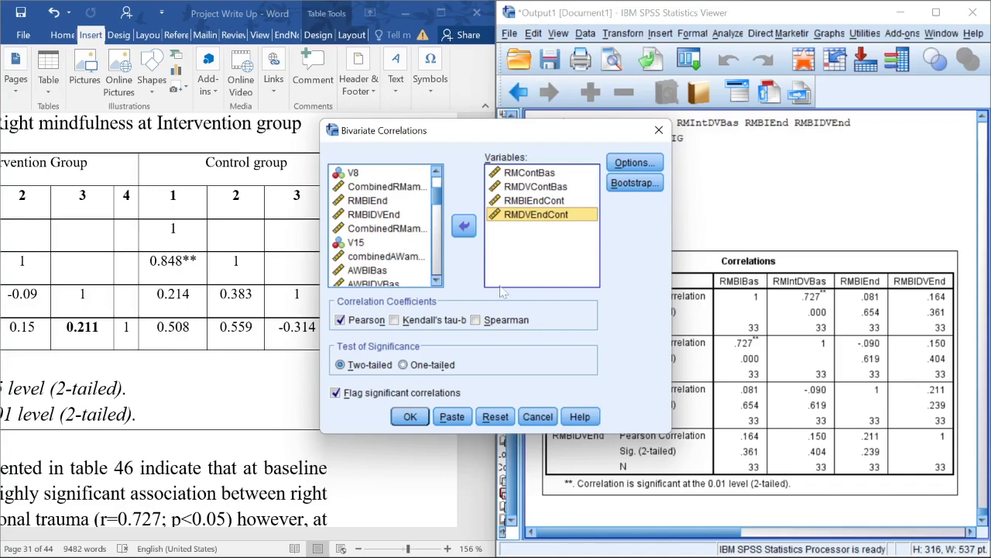
click(411, 417)
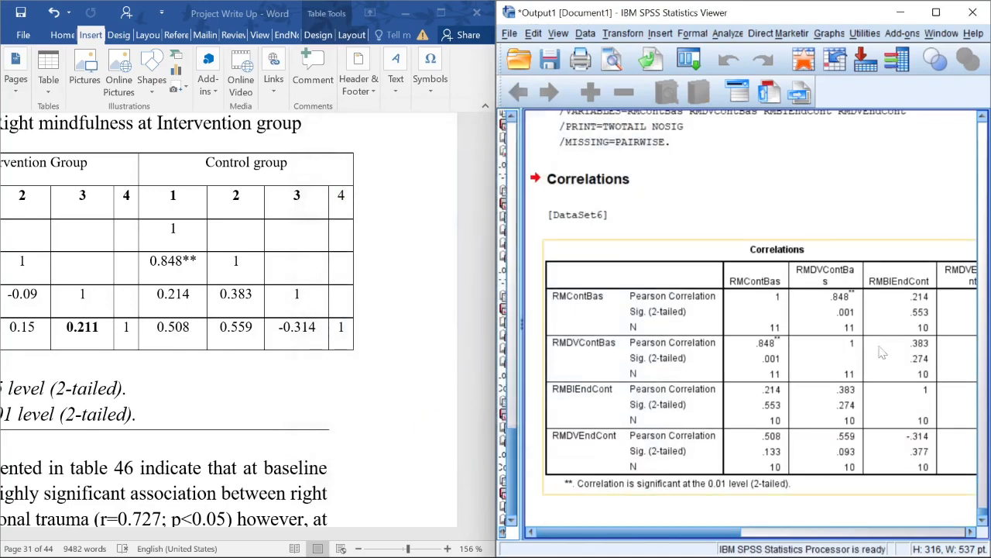
Compare the Control group coefficients of Table 46 with the SPSS correlation matrix for the right mindfulness variables
click(167, 266)
drag(173, 231, 296, 293)
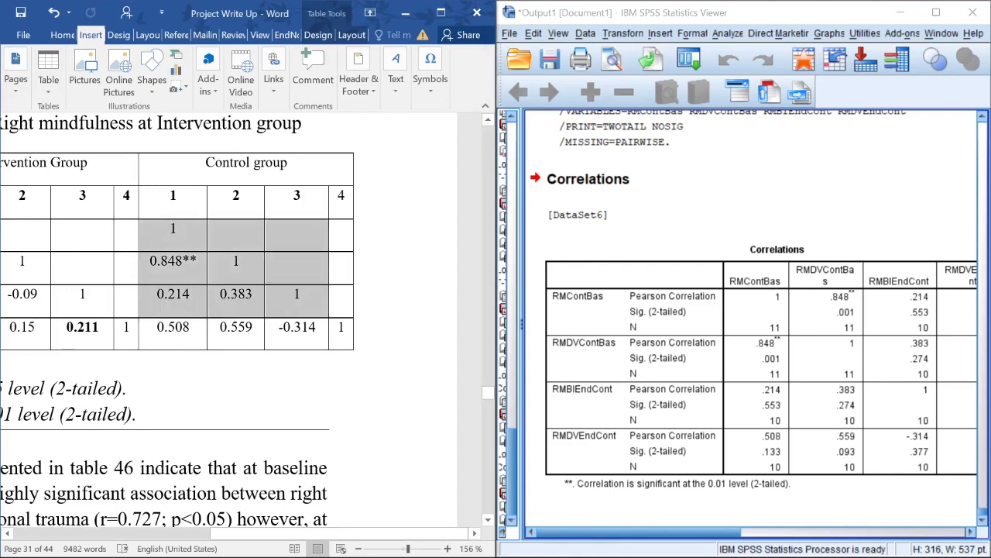
click(295, 294)
drag(157, 262, 175, 263)
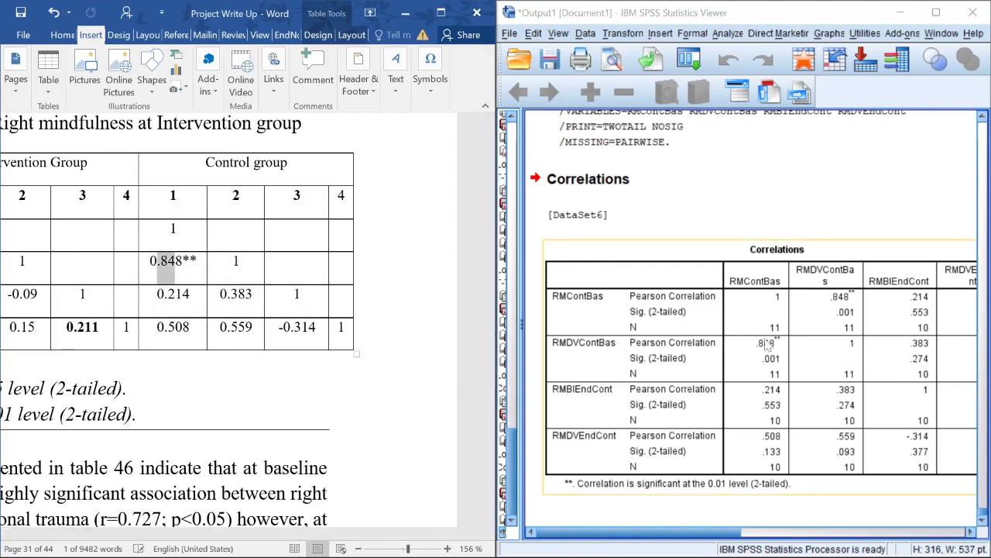
click(732, 403)
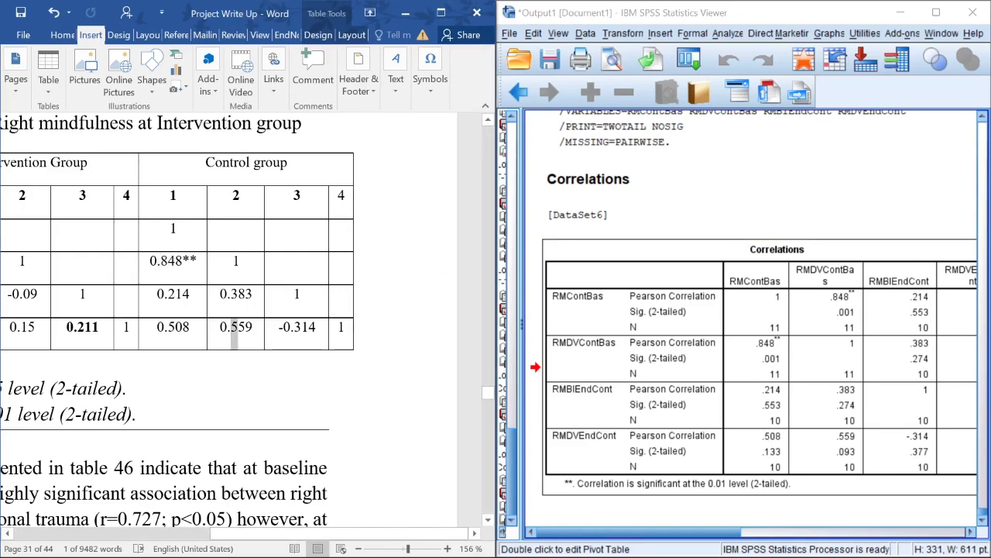
click(828, 460)
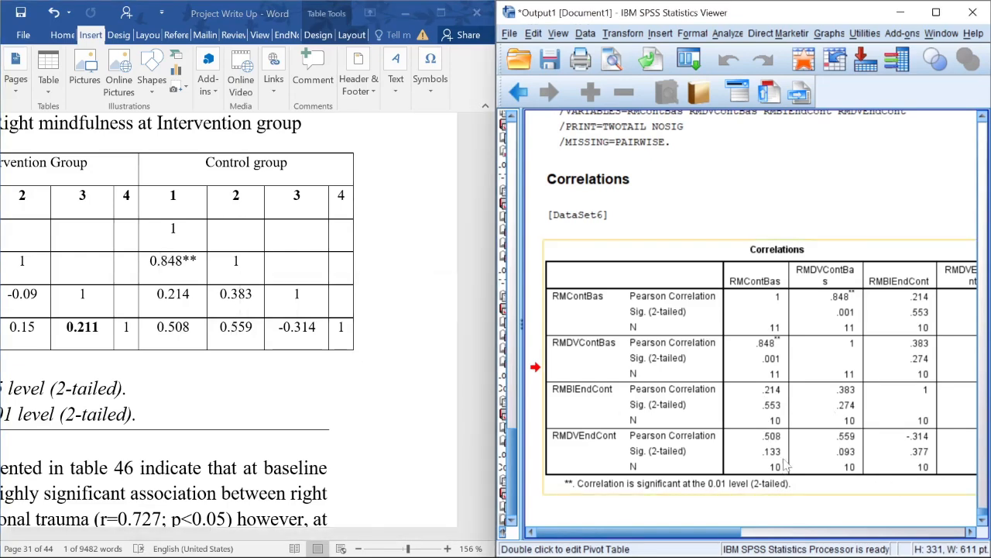
drag(231, 332, 238, 331)
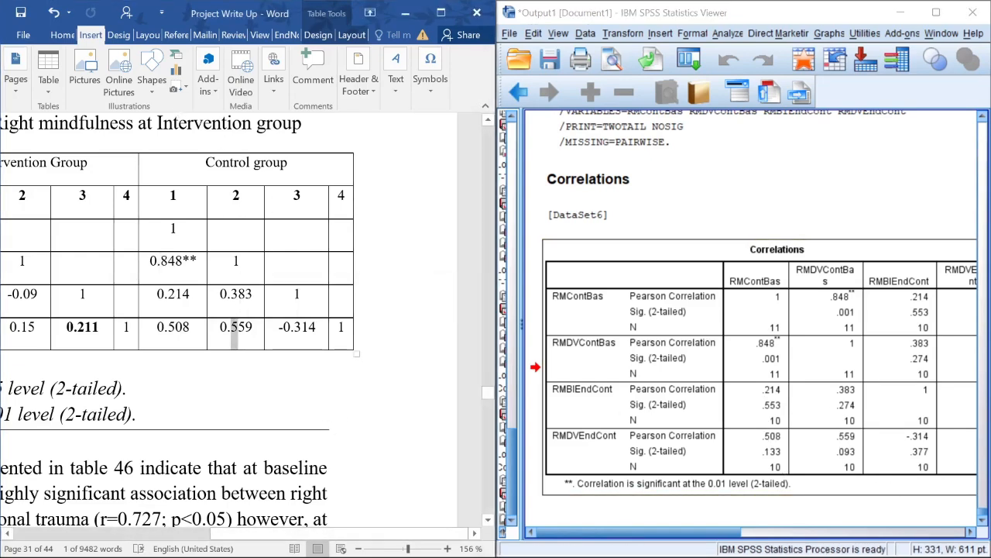
click(155, 294)
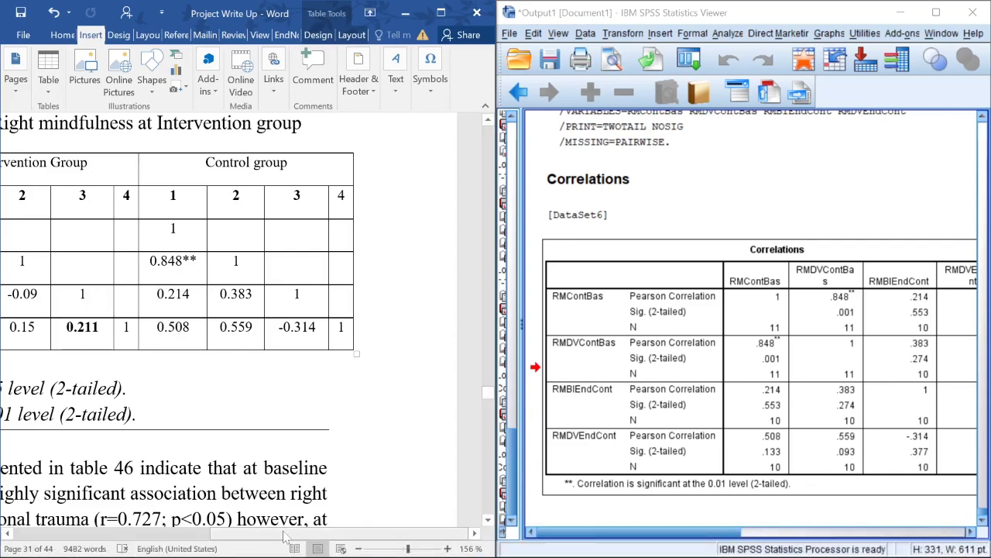
Maximize the write-up document and review section 4.1.2 African Wisdom with its Table 47
drag(268, 533, 137, 536)
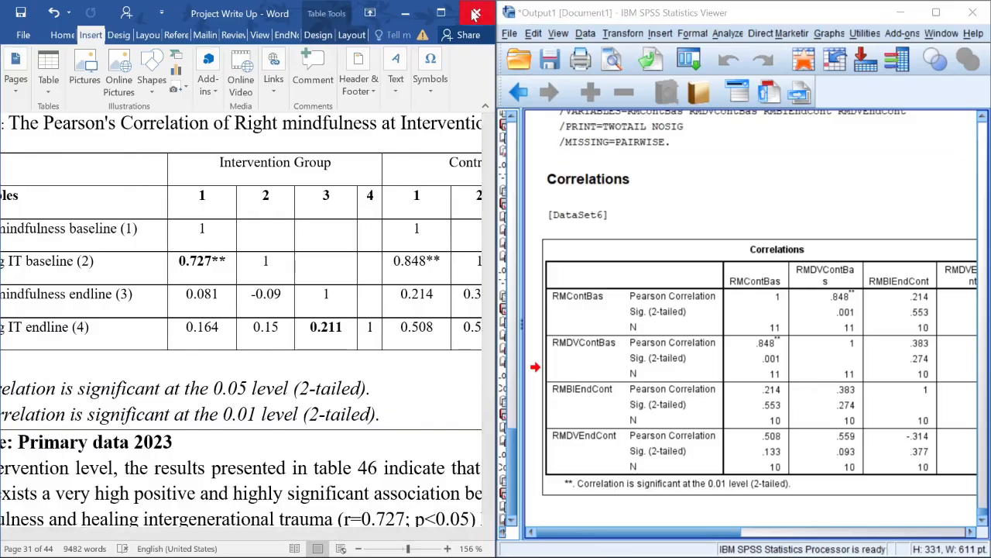
click(441, 12)
scroll(446, 309, down, 5)
scroll(446, 309, down, 9)
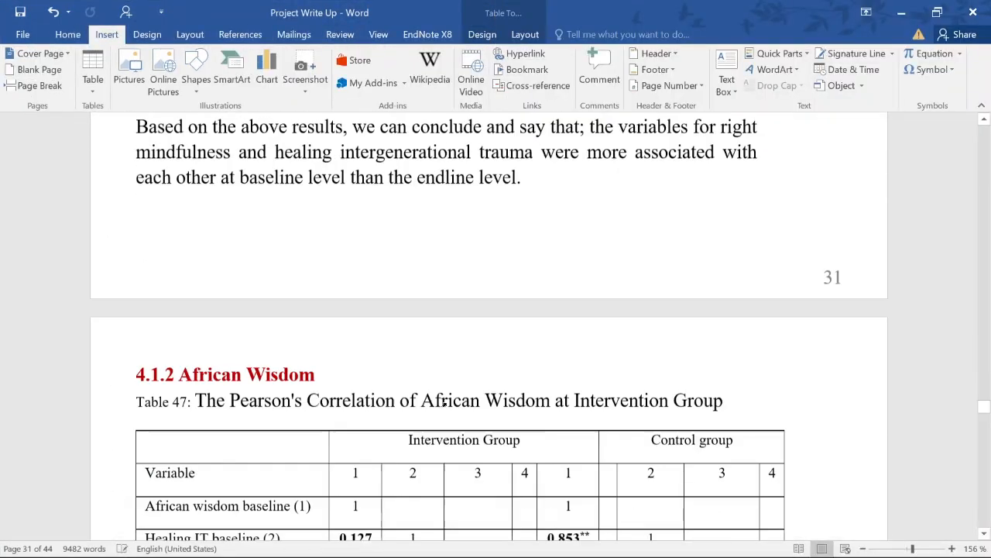
scroll(447, 310, up, 3)
drag(180, 239, 314, 239)
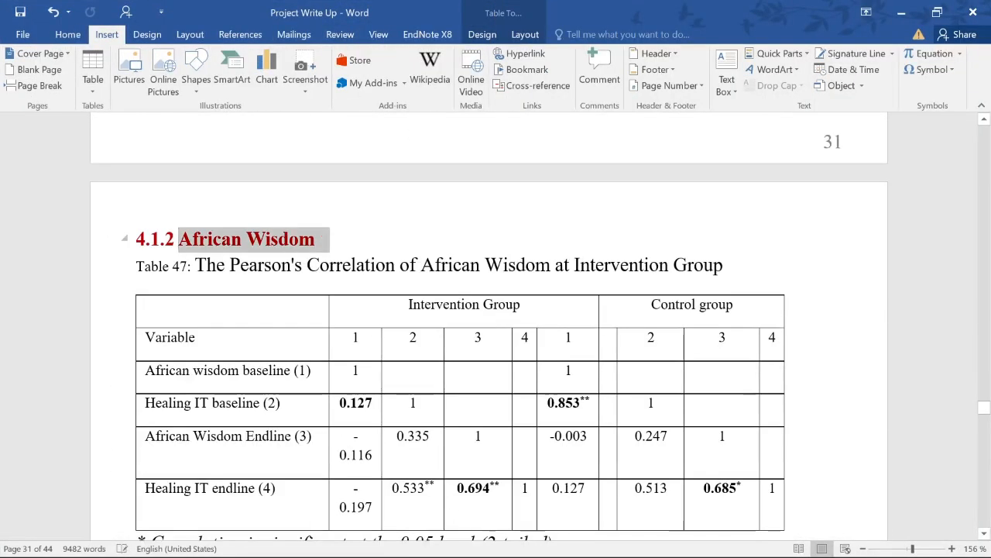
Go to section 4.1.3 Right Mindfulness and African Wisdom, and place Table 48 side by side with the SPSS output
scroll(402, 365, down, 14)
scroll(402, 365, down, 5)
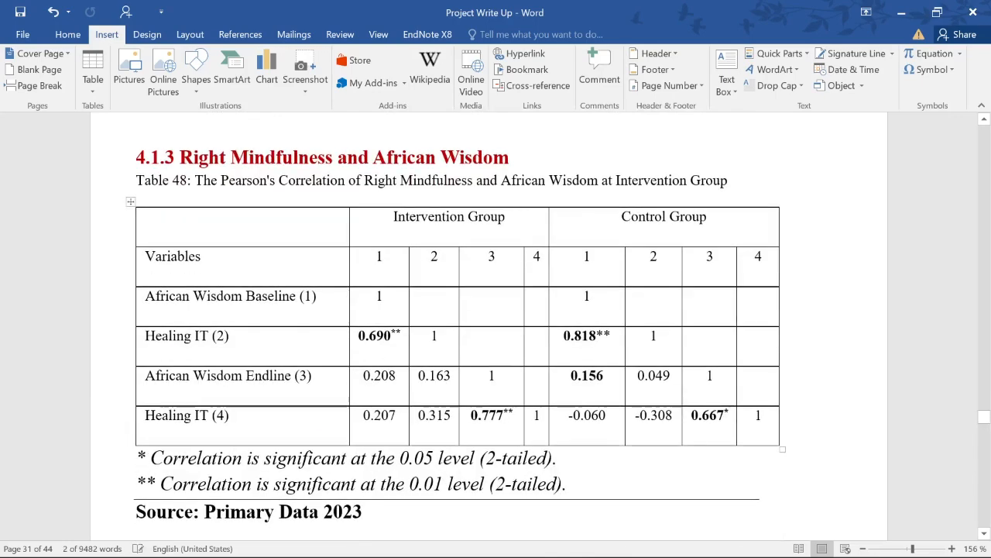
scroll(402, 365, down, 1)
scroll(456, 337, up, 1)
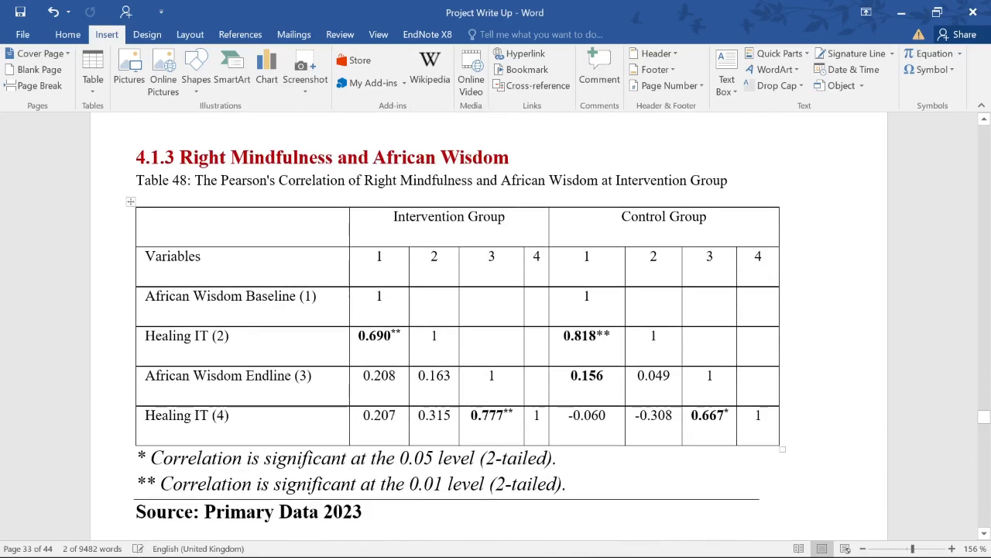
drag(178, 157, 518, 159)
click(488, 172)
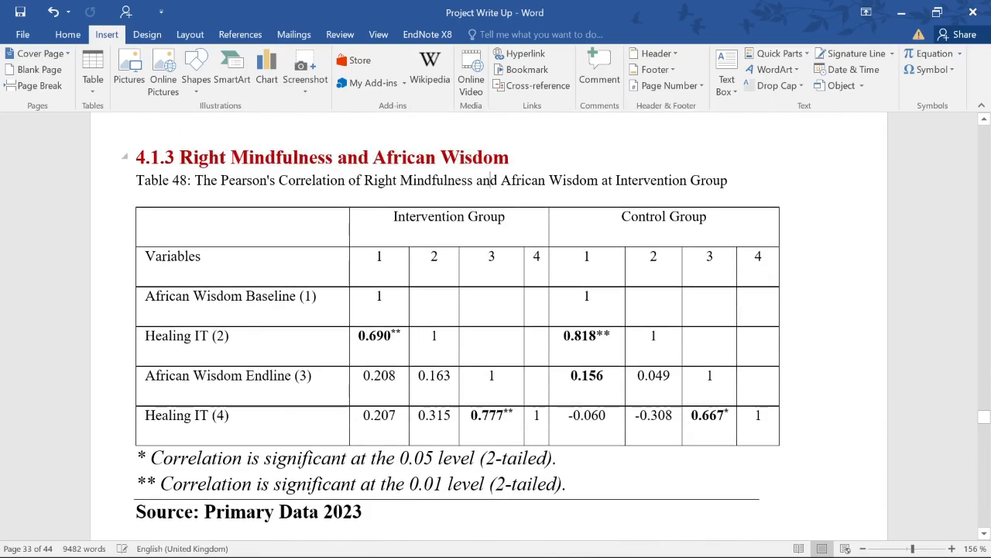
key(super+Left)
mouse_move(772, 533)
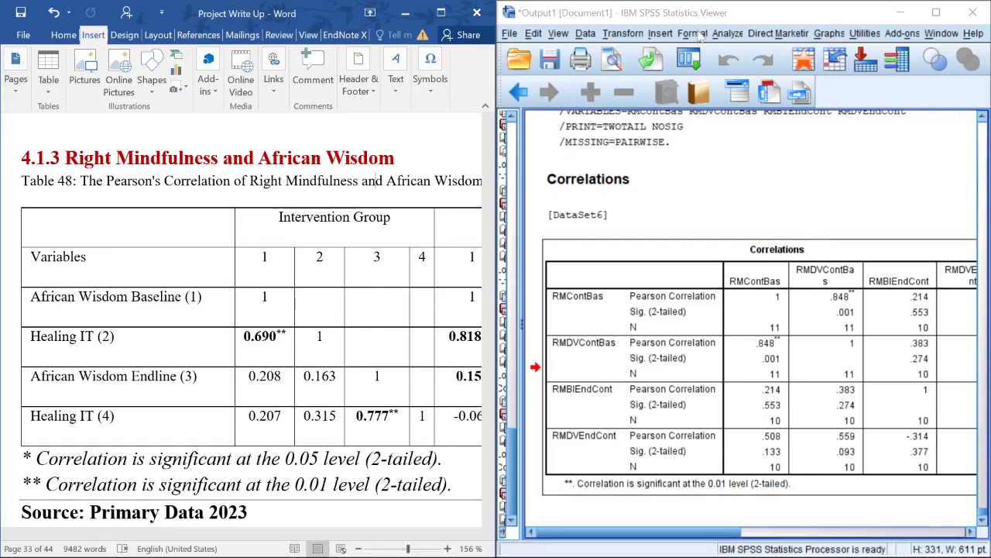
Reopen the bivariate correlation setup and remove the four control group variables from the selection
click(722, 34)
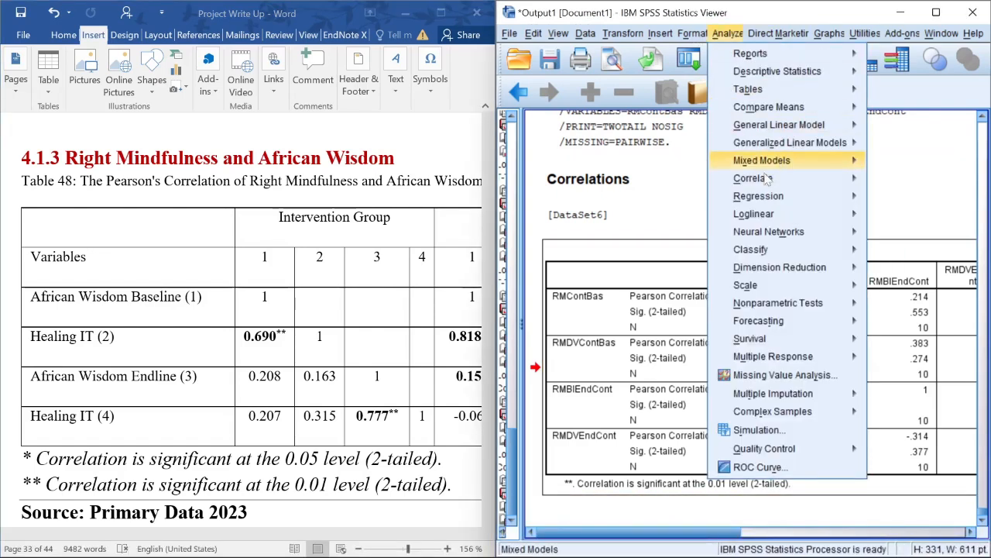
mouse_move(758, 184)
click(912, 184)
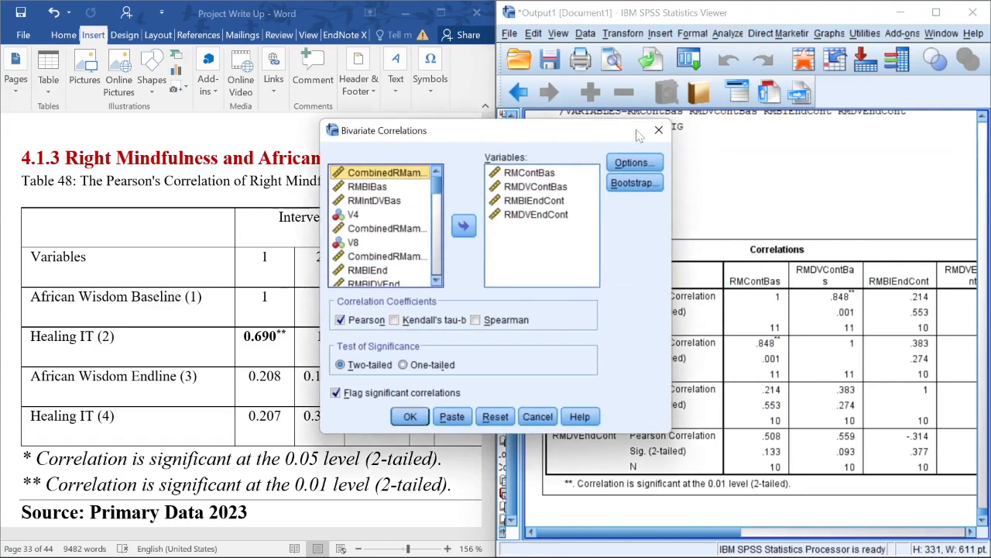
click(527, 217)
shift+click(529, 172)
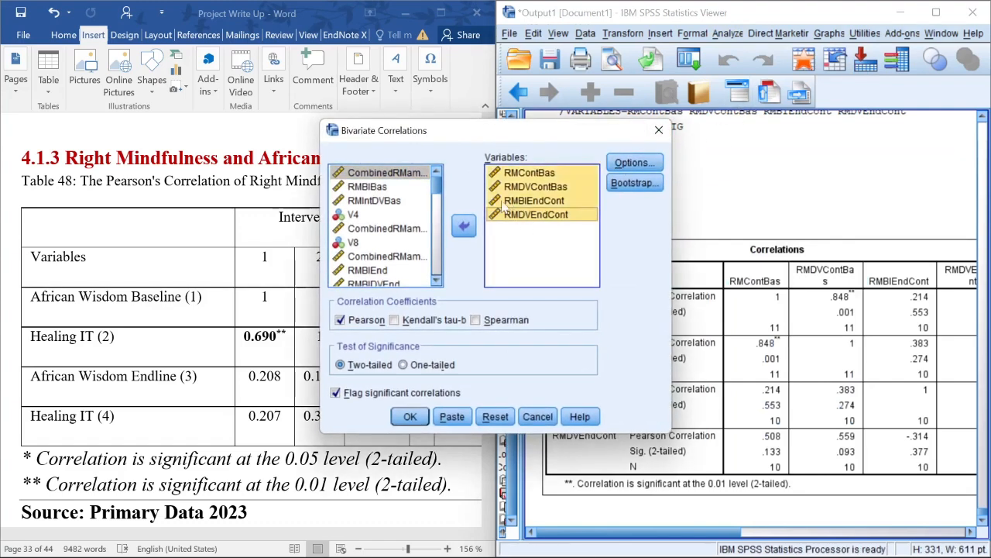
click(462, 226)
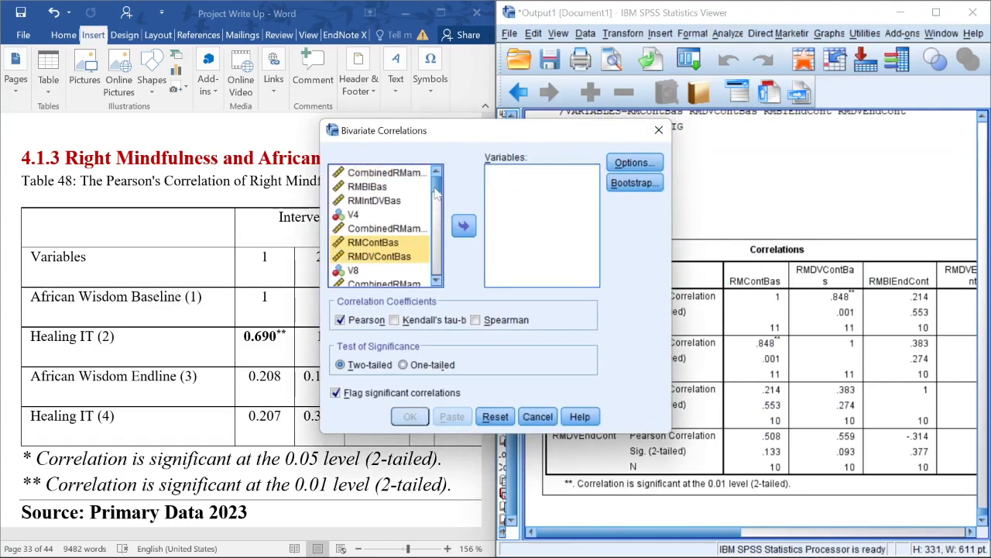
Add the combined intervention baseline variables RMampAWBIBas and RMampAWBIDVBas to the correlation
drag(436, 185, 446, 246)
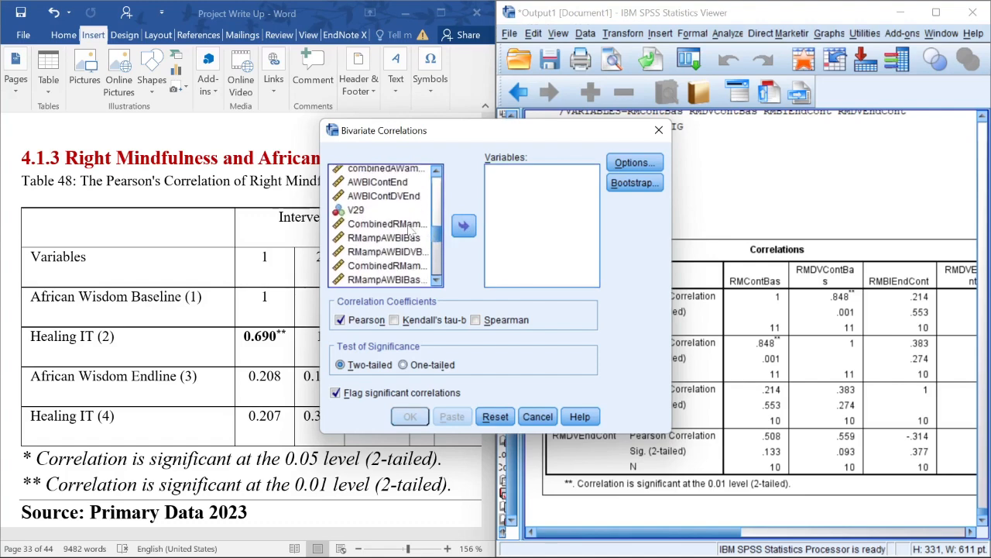
click(405, 226)
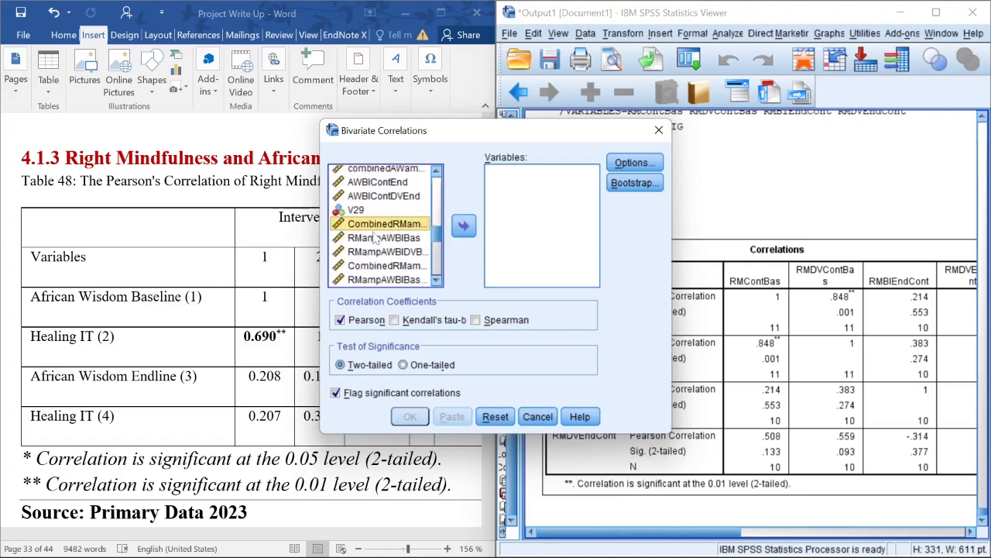
click(385, 241)
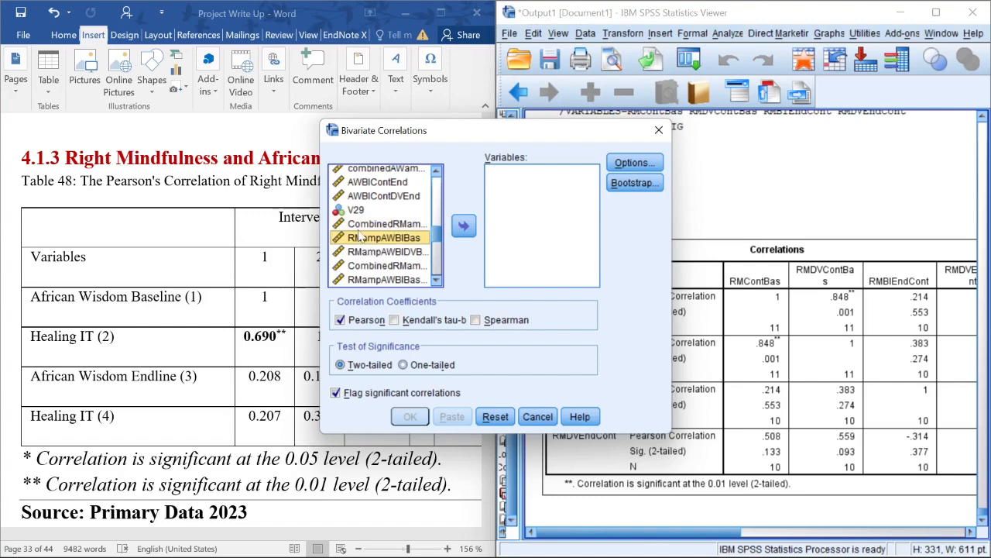
click(362, 213)
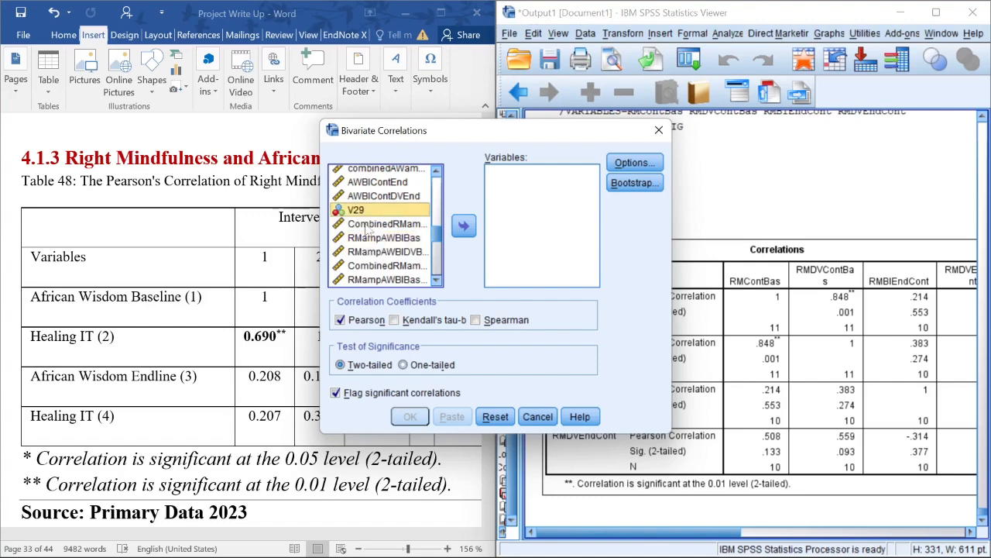
click(384, 240)
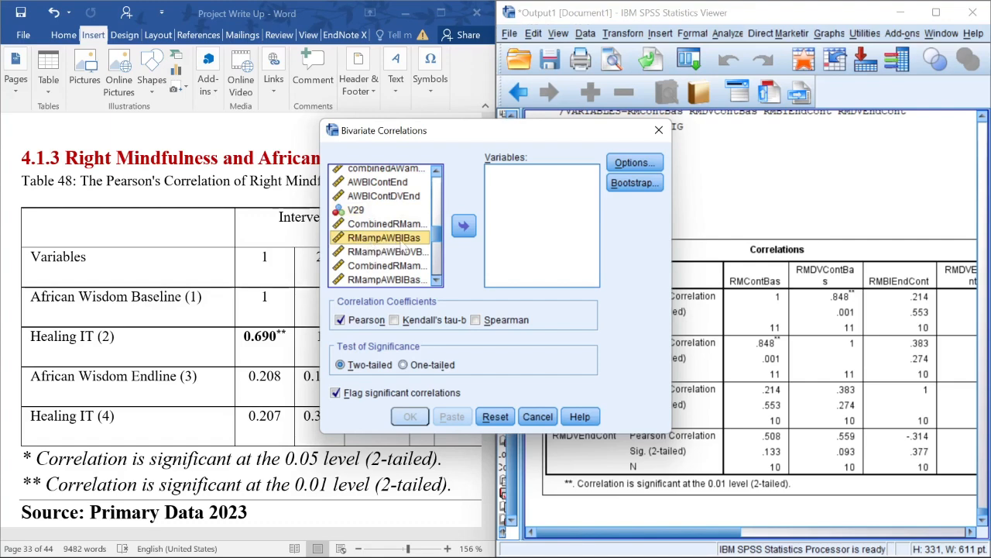
click(463, 227)
click(387, 245)
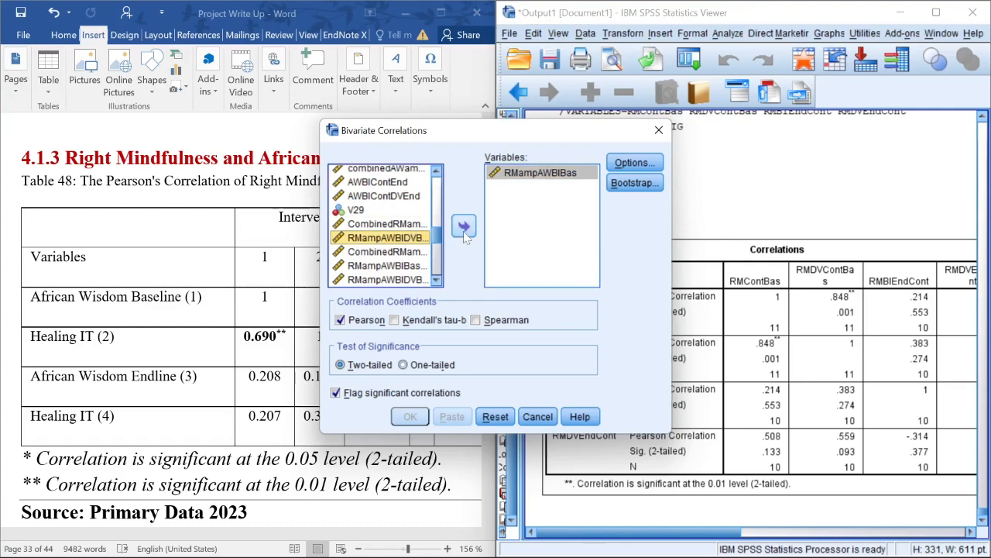
click(464, 227)
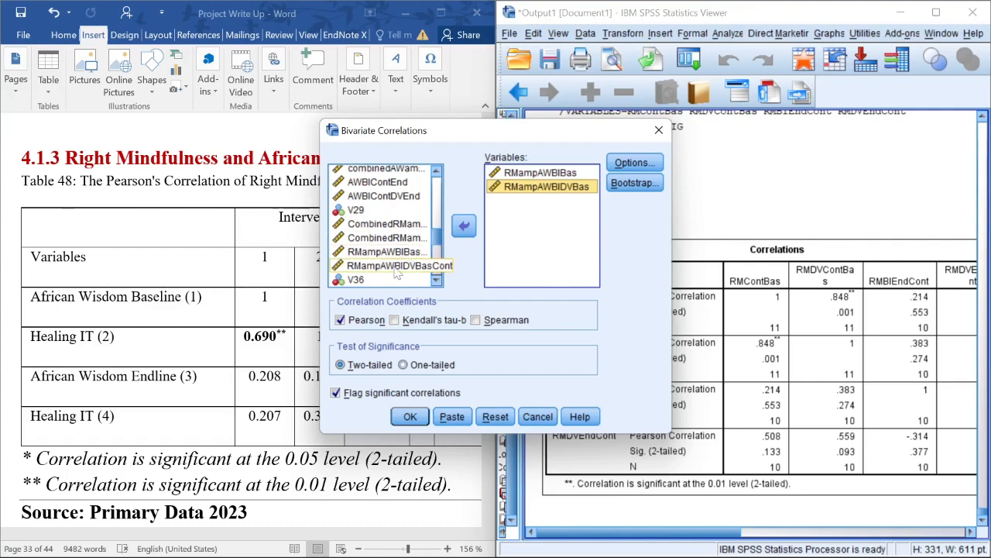
Add the combined intervention endline variables RMampAWEInt and RMampAWDVEInt, and run the two-tailed Pearson correlation
click(439, 283)
click(438, 283)
click(438, 282)
click(439, 283)
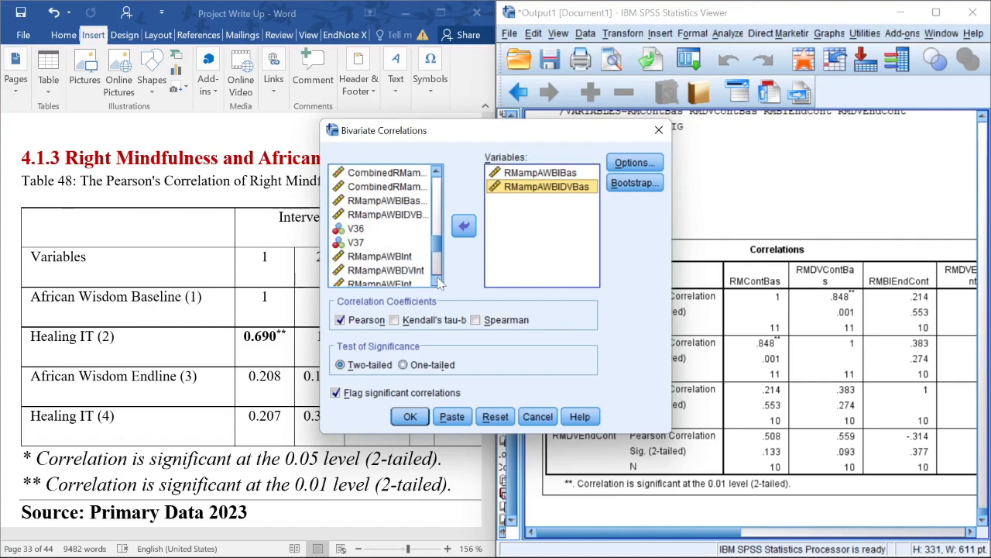
click(439, 283)
click(438, 282)
click(438, 283)
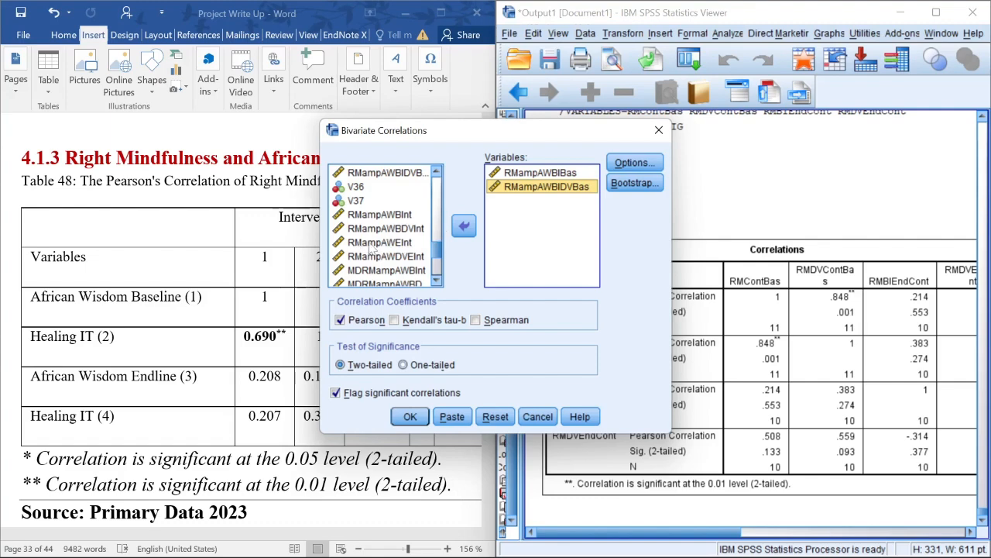
click(403, 243)
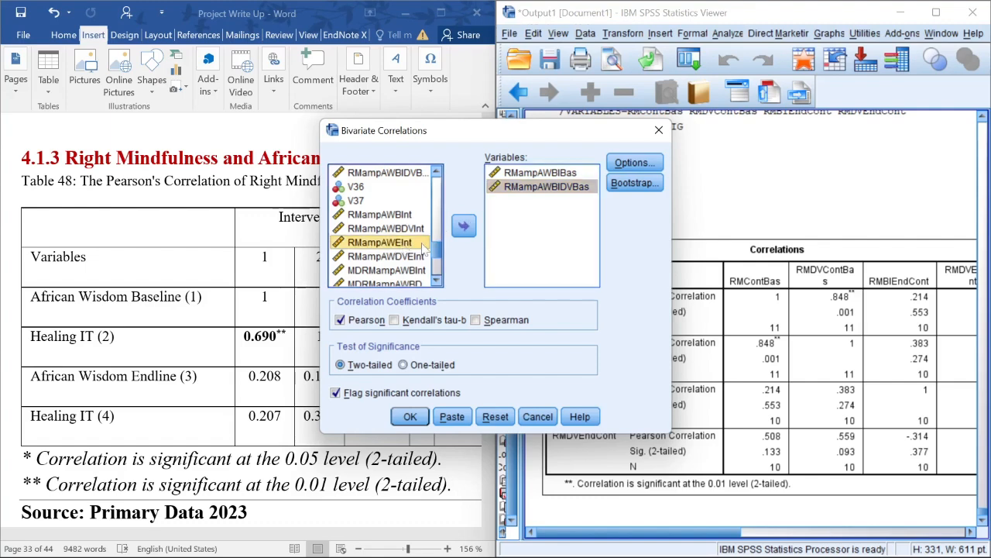
click(464, 227)
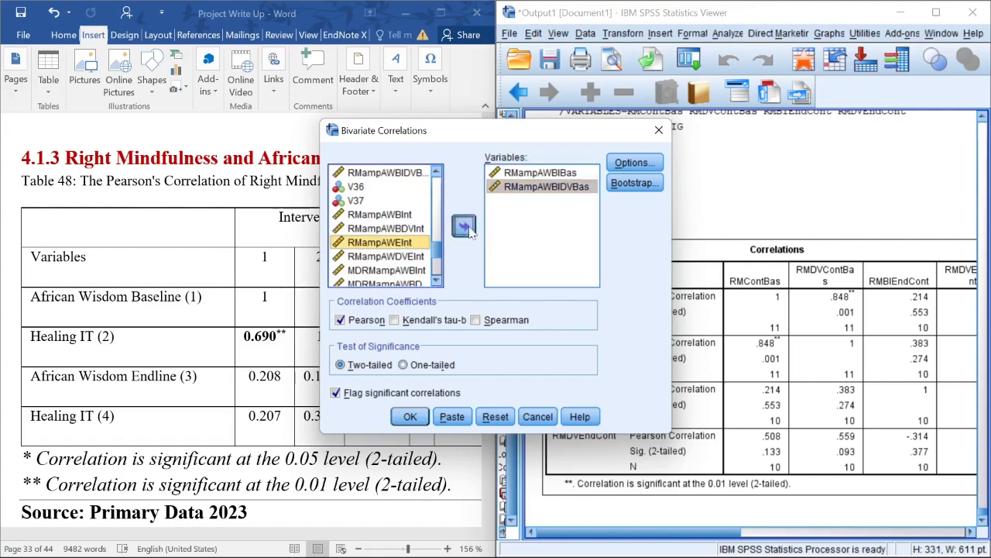
click(364, 242)
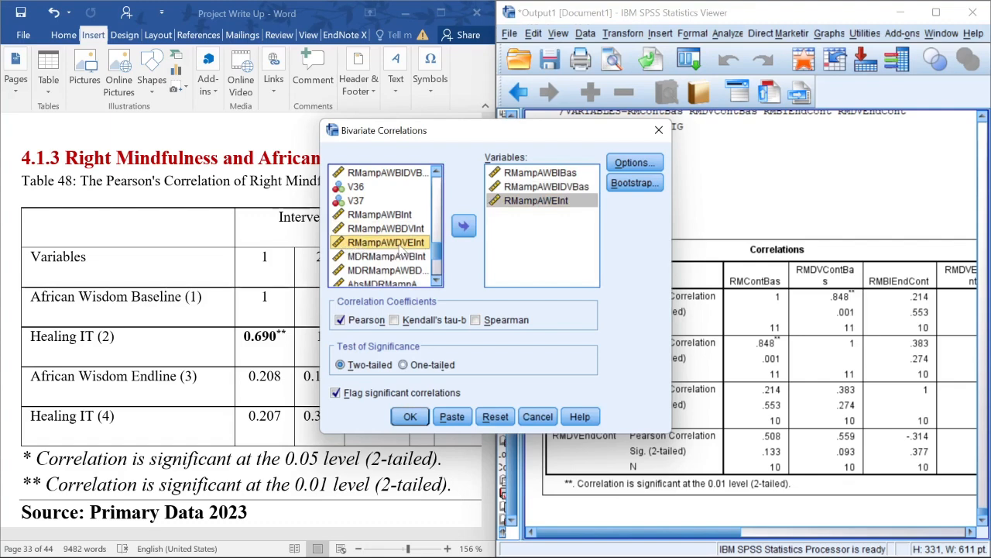
click(467, 229)
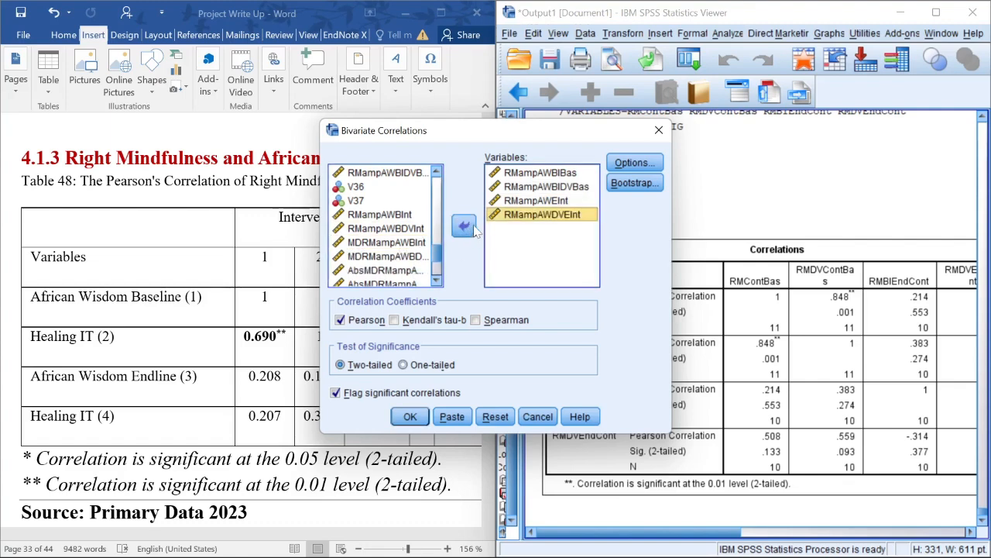
click(410, 417)
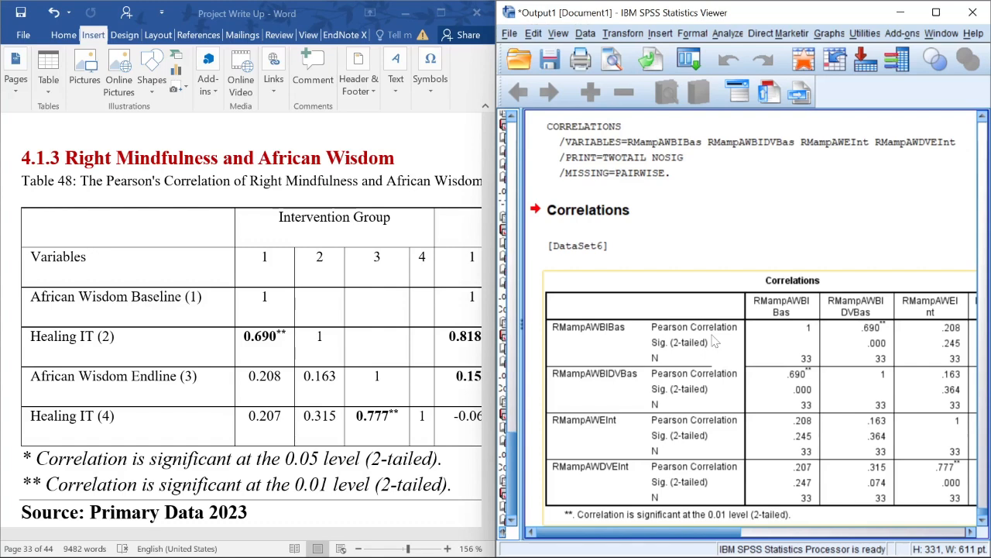
Compare the baseline cells of Table 48's Intervention Group with the SPSS correlation matrix
click(268, 335)
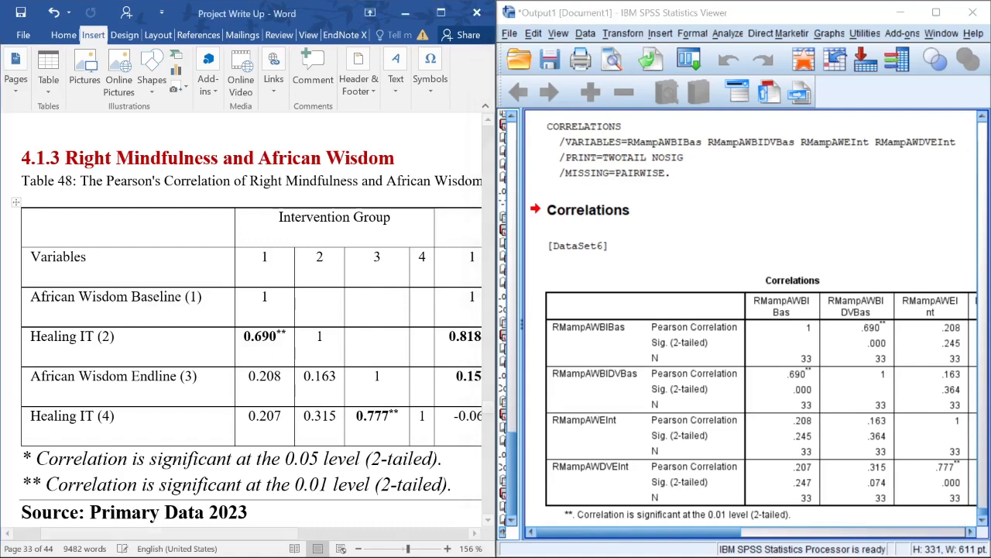
double_click(264, 300)
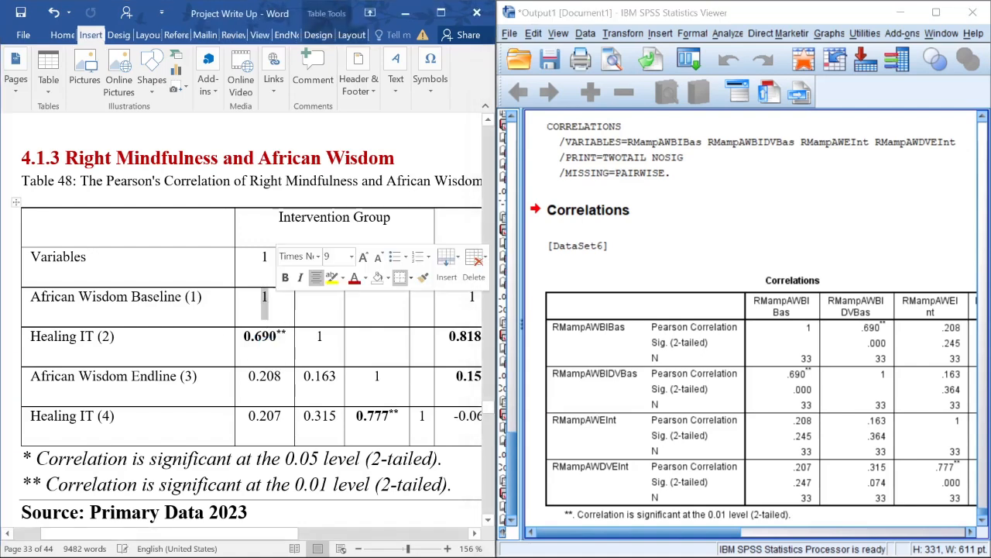
double_click(274, 336)
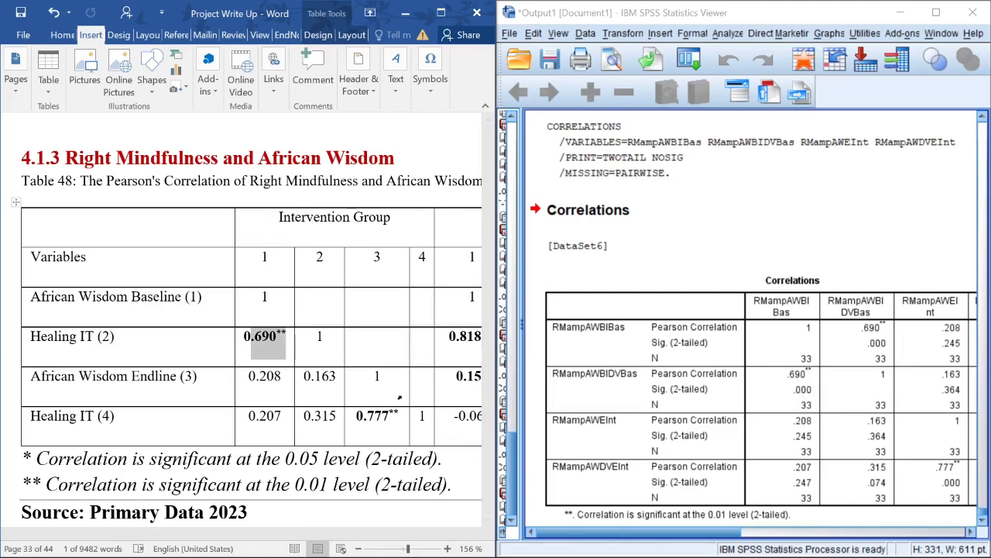
click(317, 357)
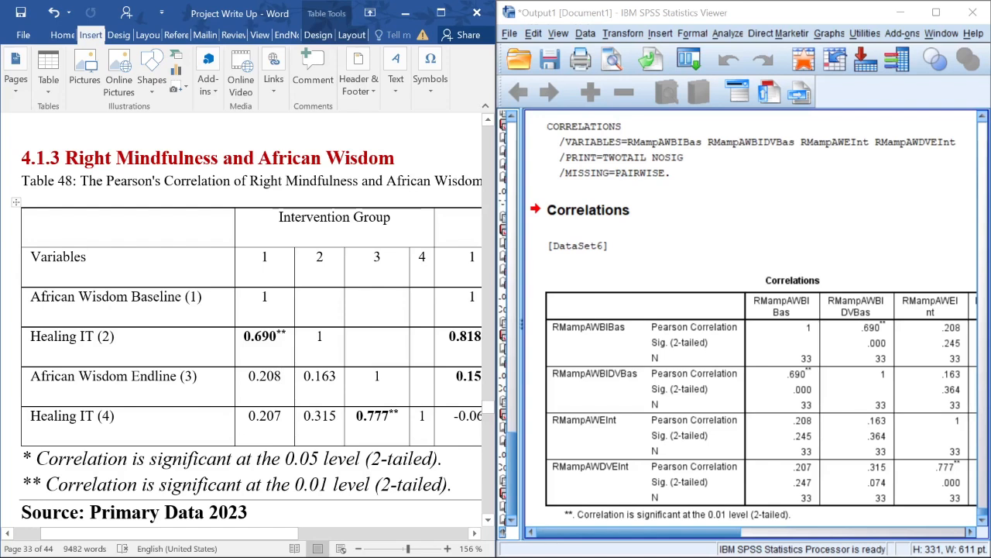
Compare Table 48's Healing IT (4) coefficients for the Intervention Group with the SPSS matrix and check the Control Group columns
drag(315, 417, 329, 416)
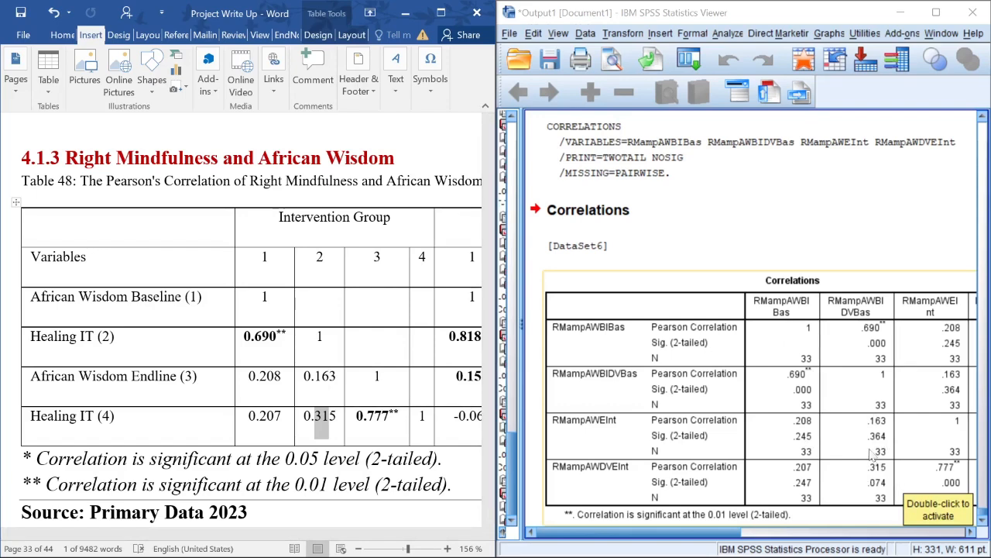
click(304, 415)
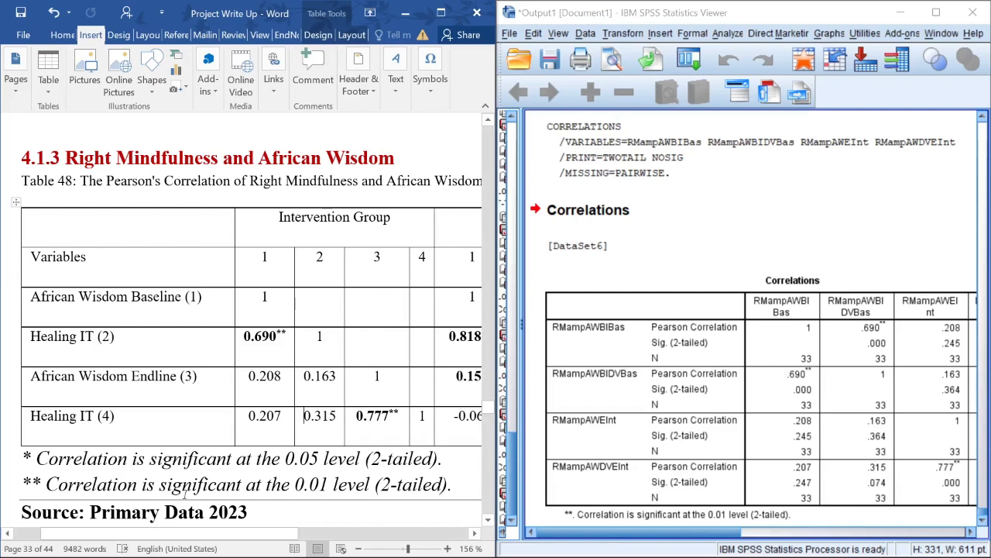
scroll(304, 548, right, 5)
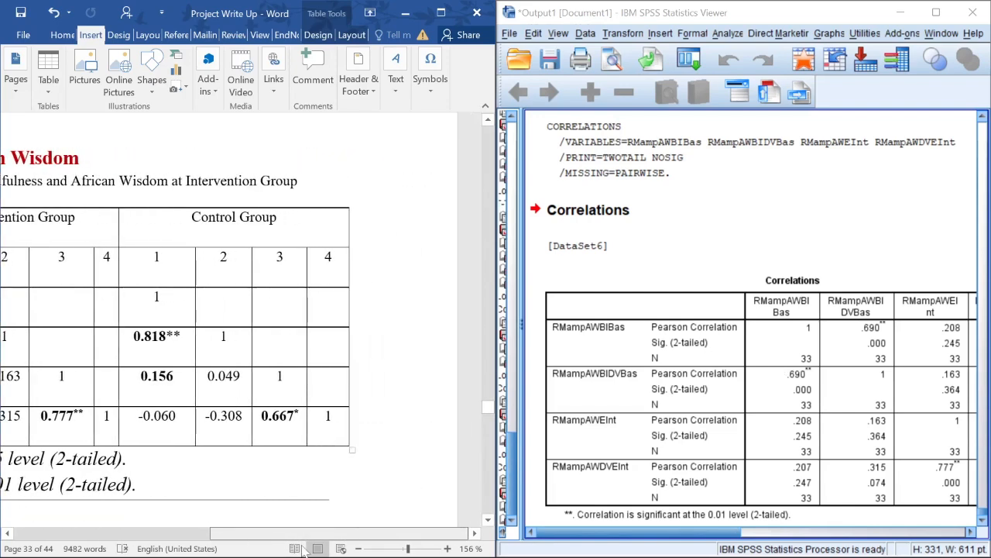
scroll(304, 550, left, 2)
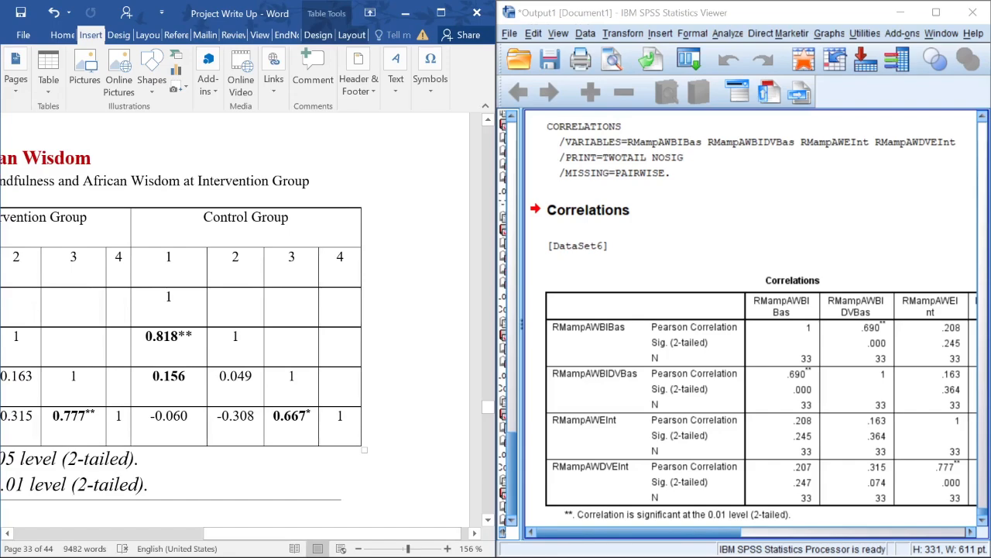
drag(255, 531, 174, 527)
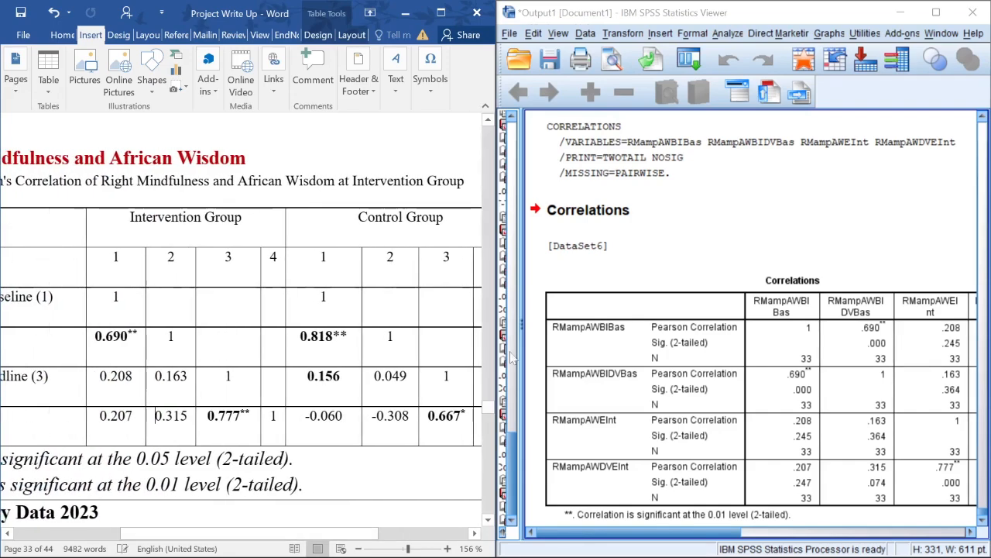
Enlarge the write-up window and examine Table 48 together with the results paragraph beneath it
click(441, 13)
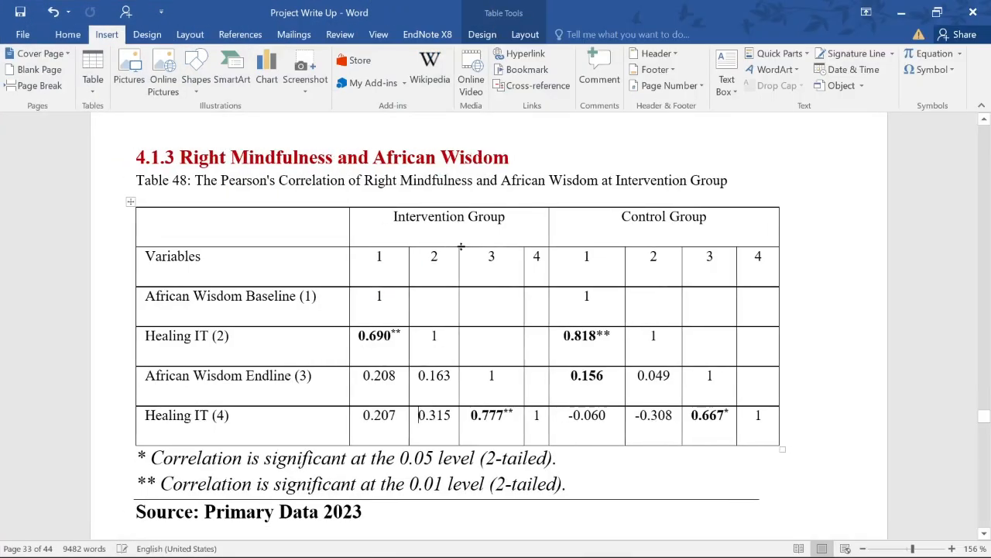
scroll(481, 295, down, 1)
scroll(481, 295, down, 4)
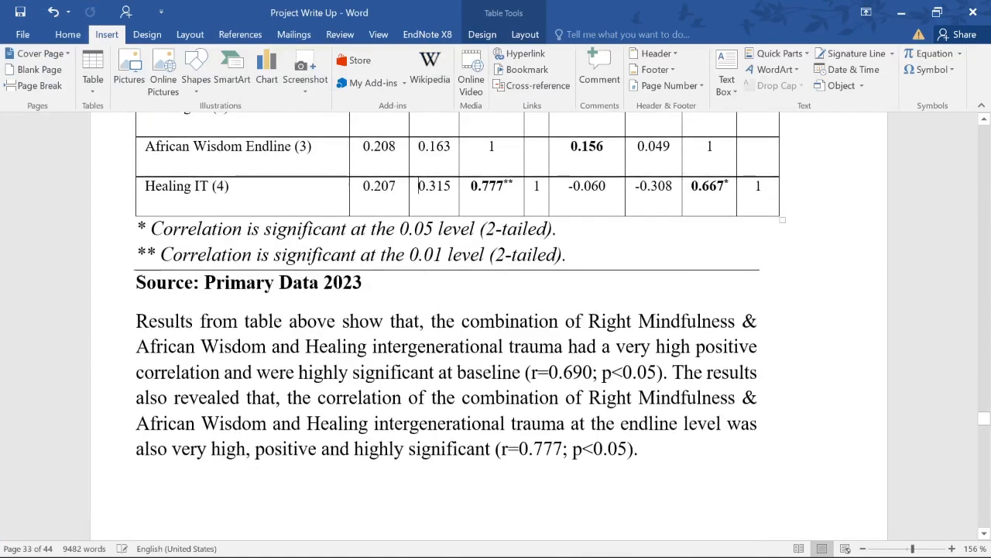
scroll(418, 186, down, 1)
scroll(418, 186, up, 4)
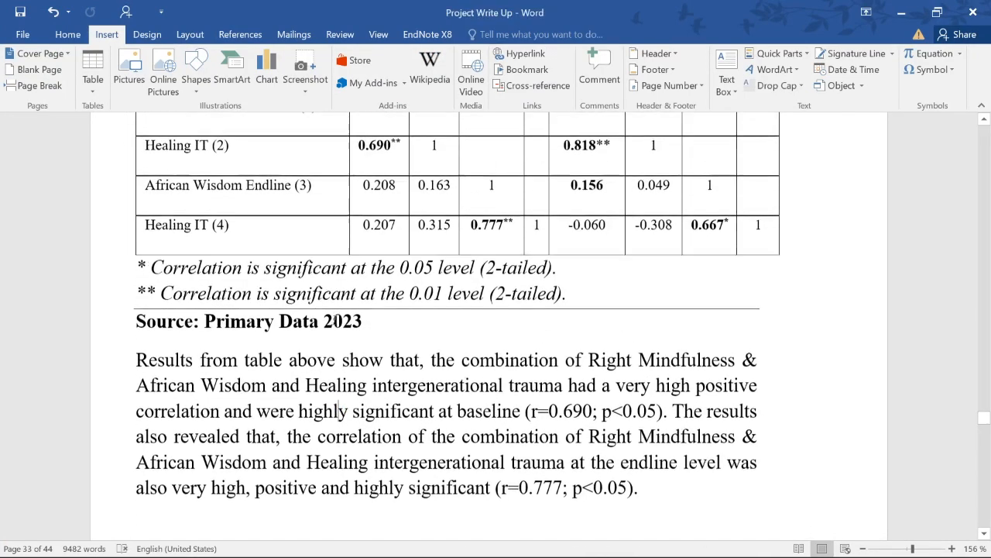
scroll(336, 457, down, 1)
scroll(338, 456, down, 1)
scroll(442, 374, up, 2)
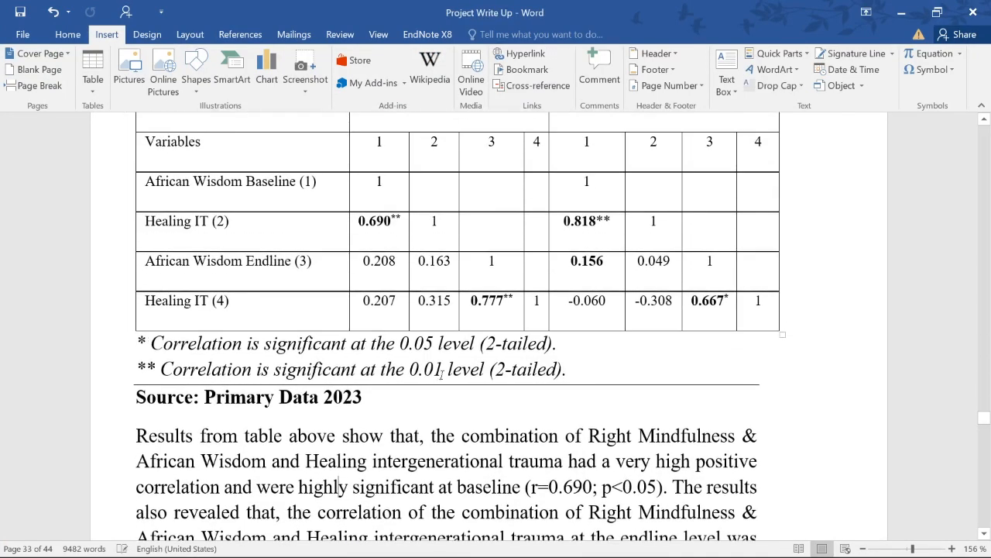
scroll(457, 325, down, 1)
scroll(457, 325, down, 3)
scroll(457, 326, up, 3)
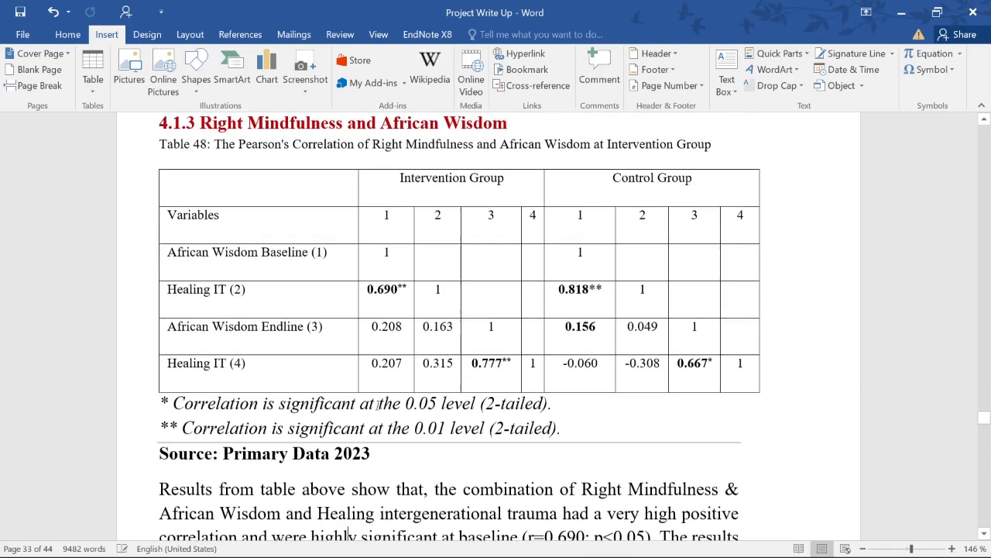
scroll(457, 325, down, 1)
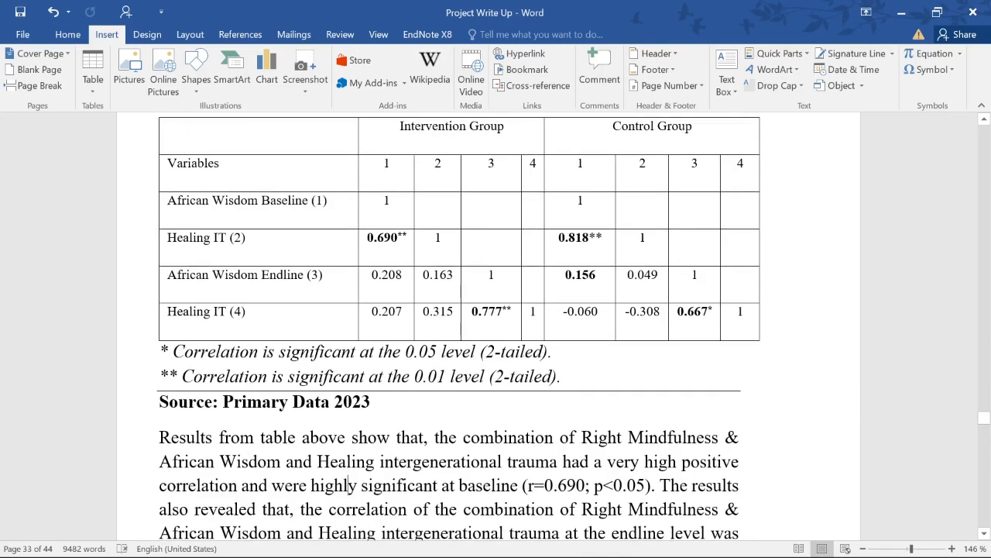
Read the baseline interpretation of Right Mindfulness & African Wisdom and Healing intergenerational trauma in the paragraph under Table 48
drag(581, 438, 279, 462)
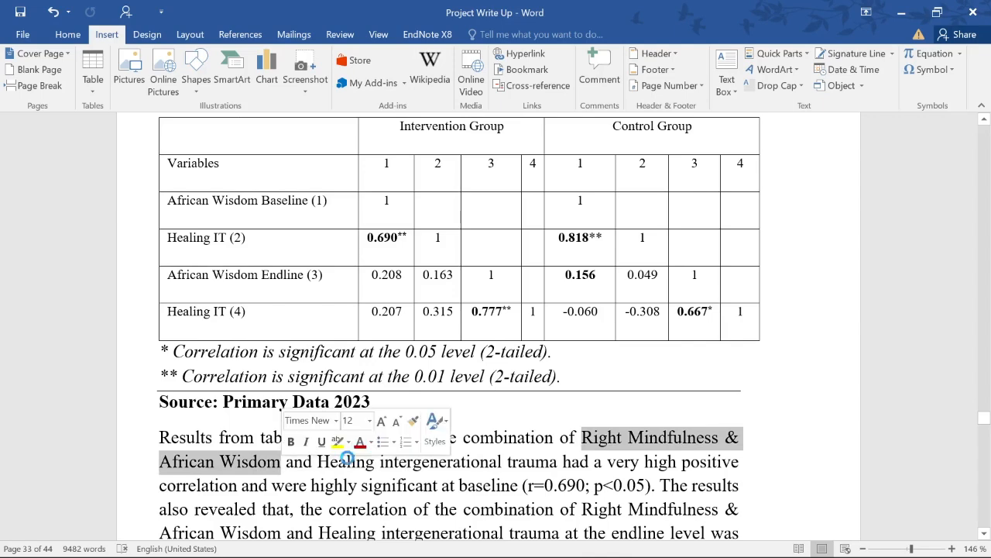
scroll(288, 458, up, 2)
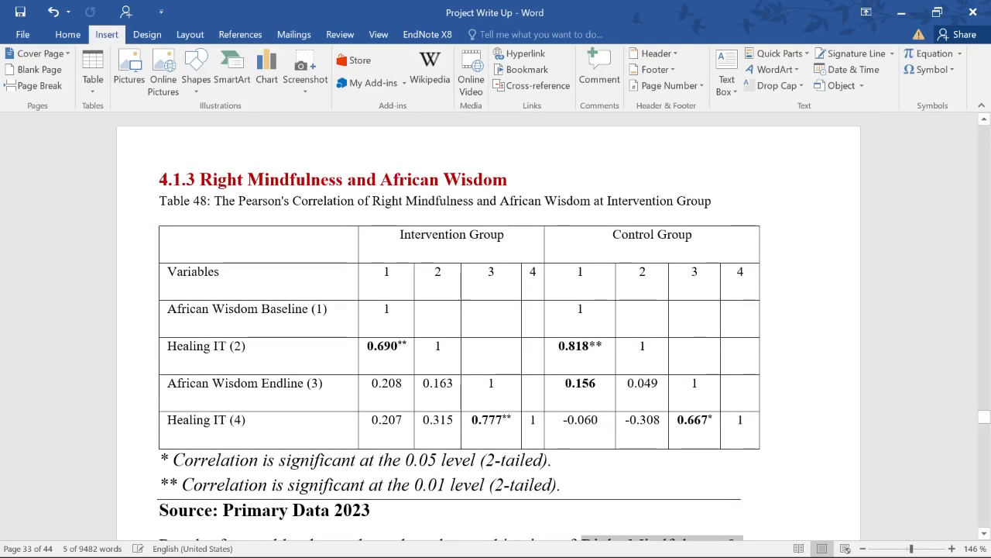
scroll(488, 326, down, 5)
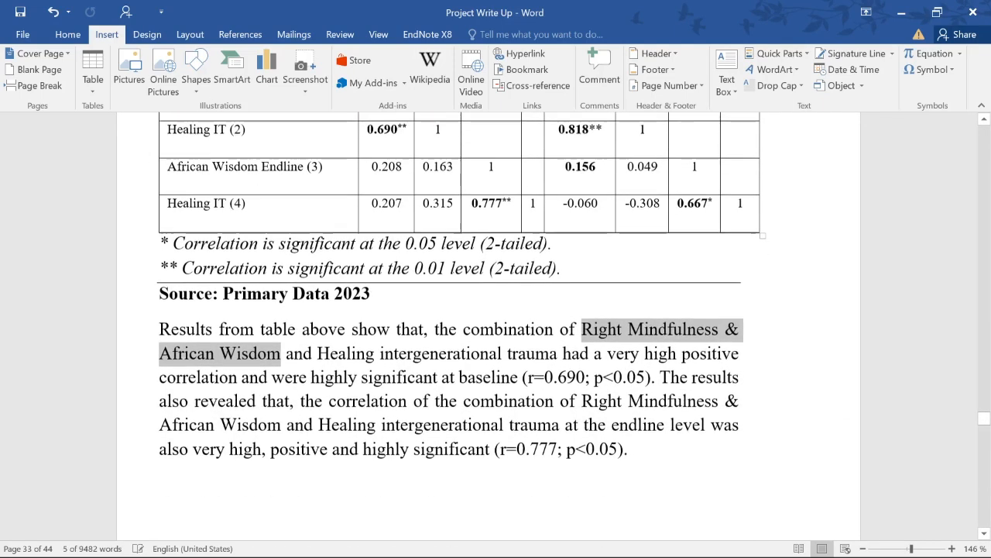
drag(317, 354, 680, 353)
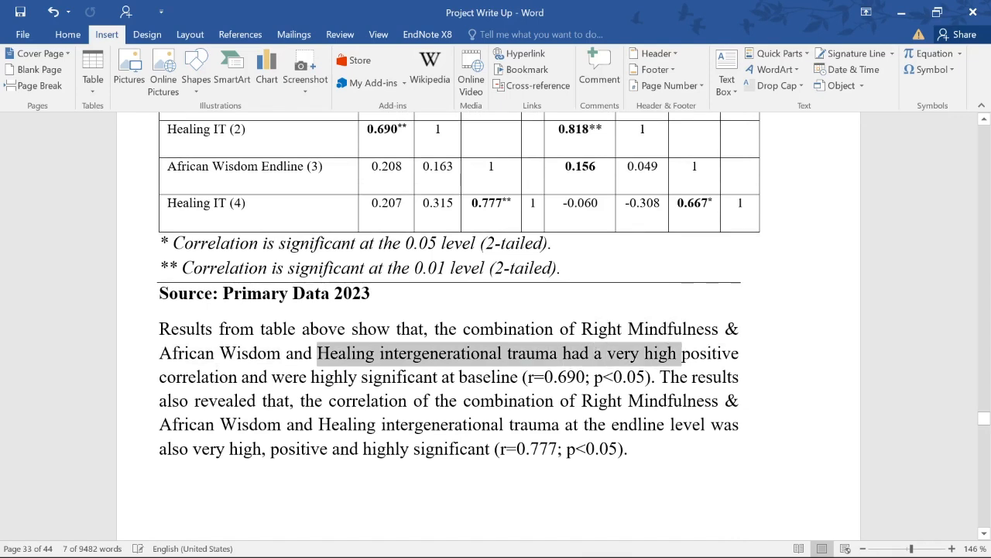
drag(443, 377, 519, 377)
scroll(465, 372, up, 3)
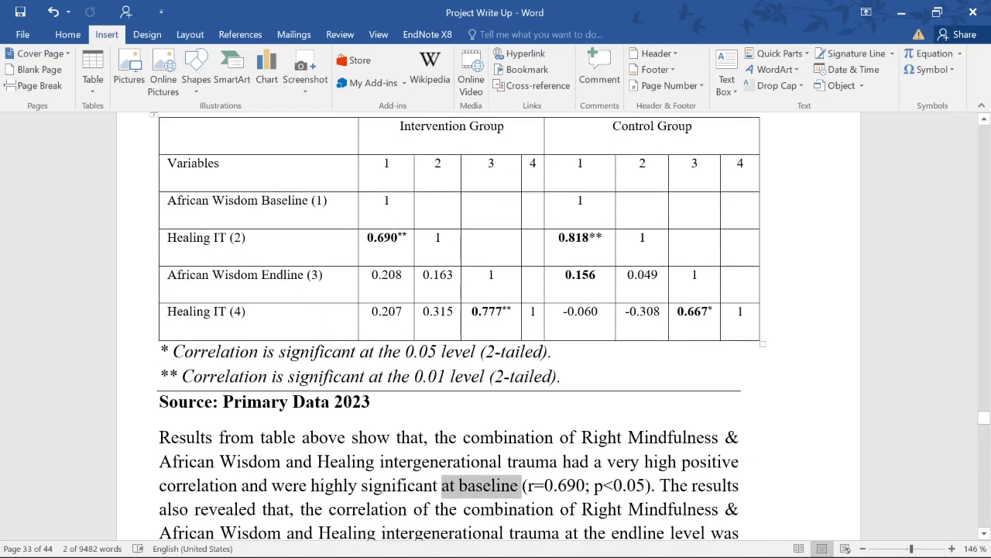
Check the African Wisdom Baseline and Healing IT (2) rows in Table 48 for the intervention group's baseline correlation
drag(168, 201, 326, 202)
scroll(326, 227, up, 2)
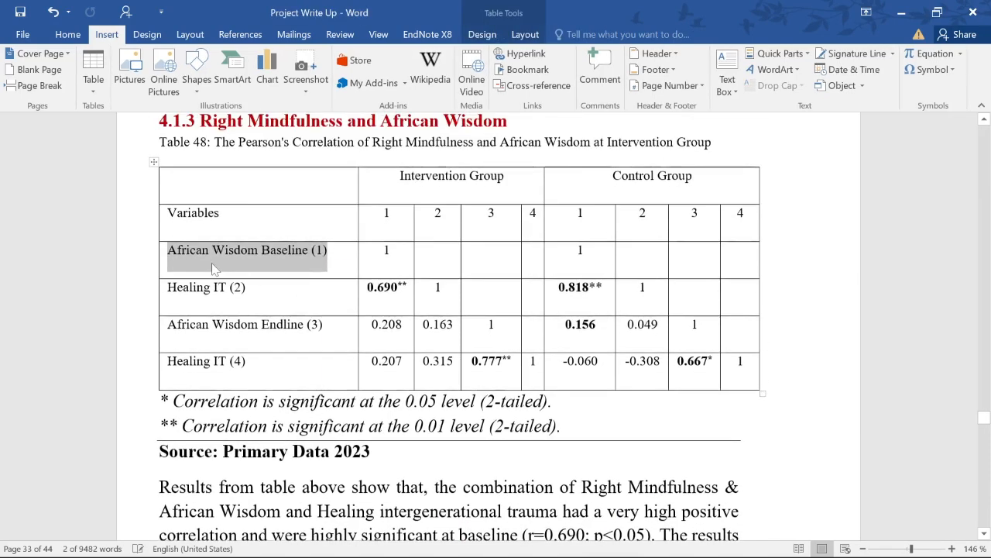
drag(169, 291, 245, 291)
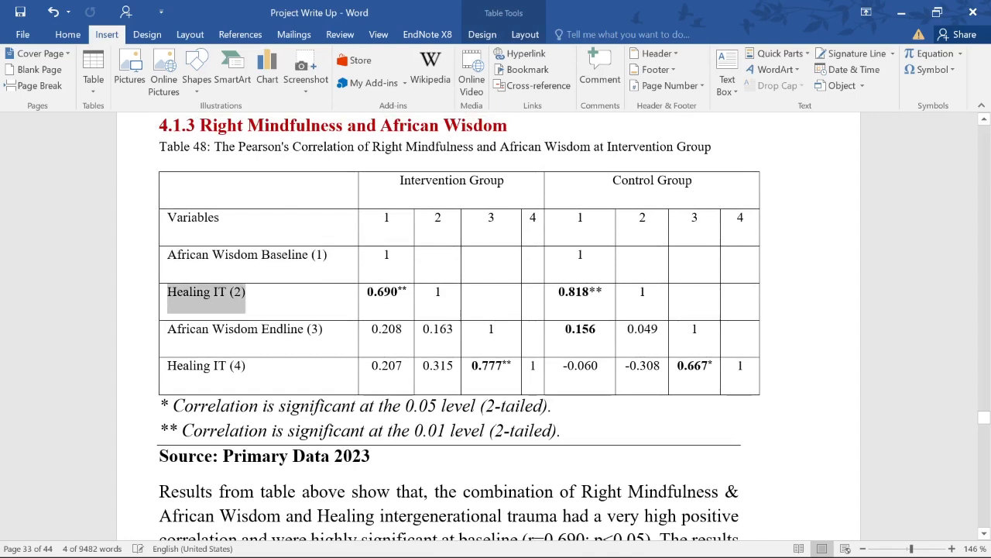
drag(367, 292, 407, 292)
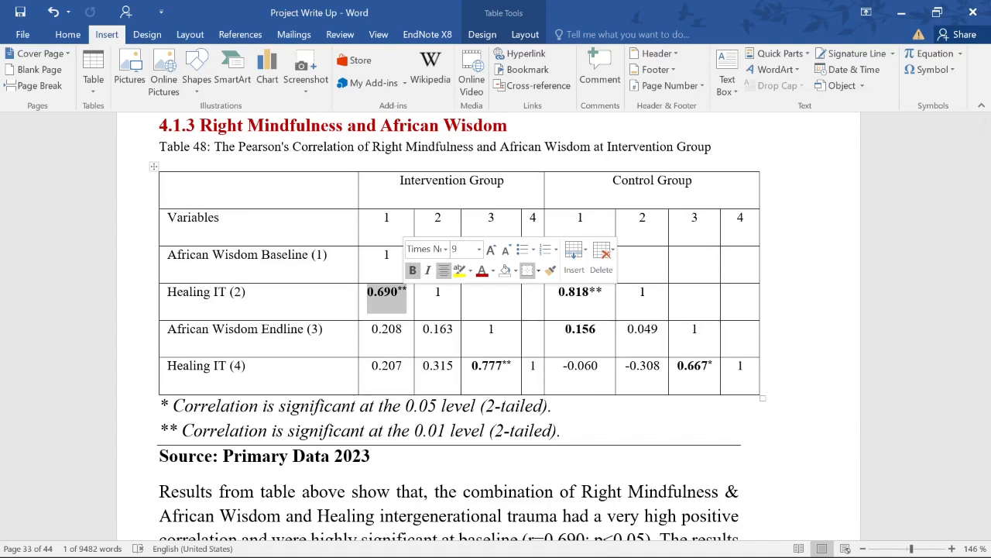
Replace "African Wisdom Baseline" with "Combination" in the label of variable (1) in Table 48
drag(314, 256, 168, 257)
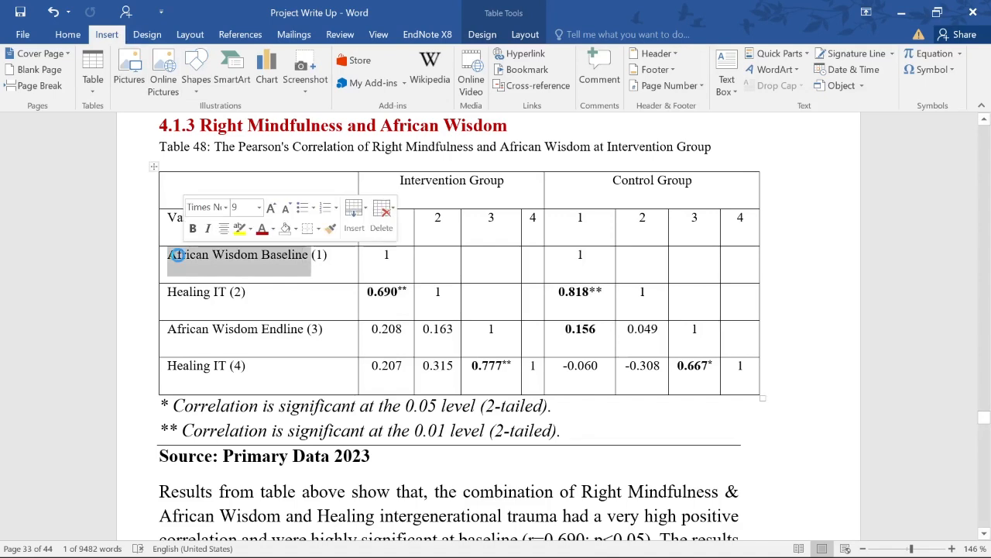
text(Comnnation)
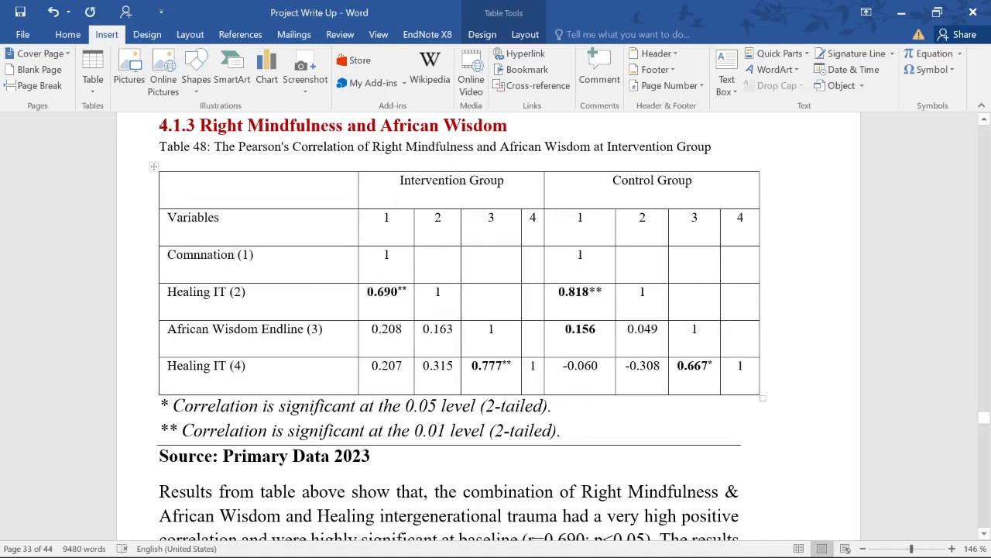
click(201, 259)
key(BackSpace)
text(b)
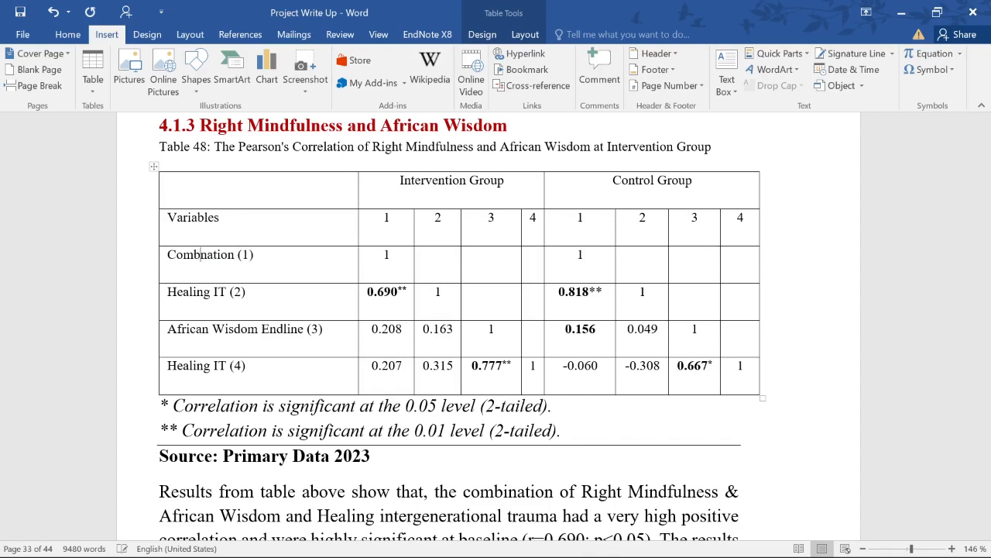
text(i)
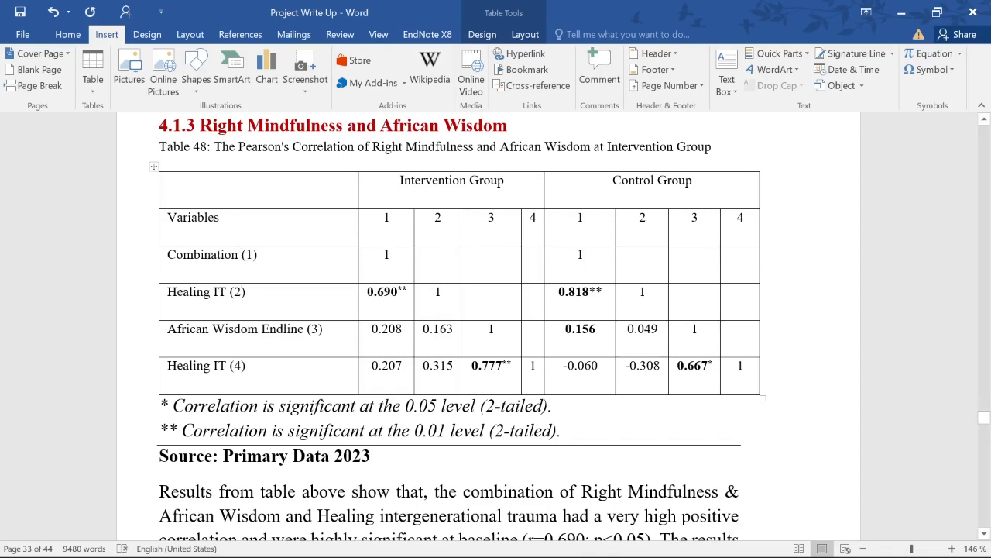
Examine the Intervention Group's significant baseline and endline correlations in the Healing IT (2) and Healing IT (4) rows
drag(367, 295, 407, 294)
click(398, 294)
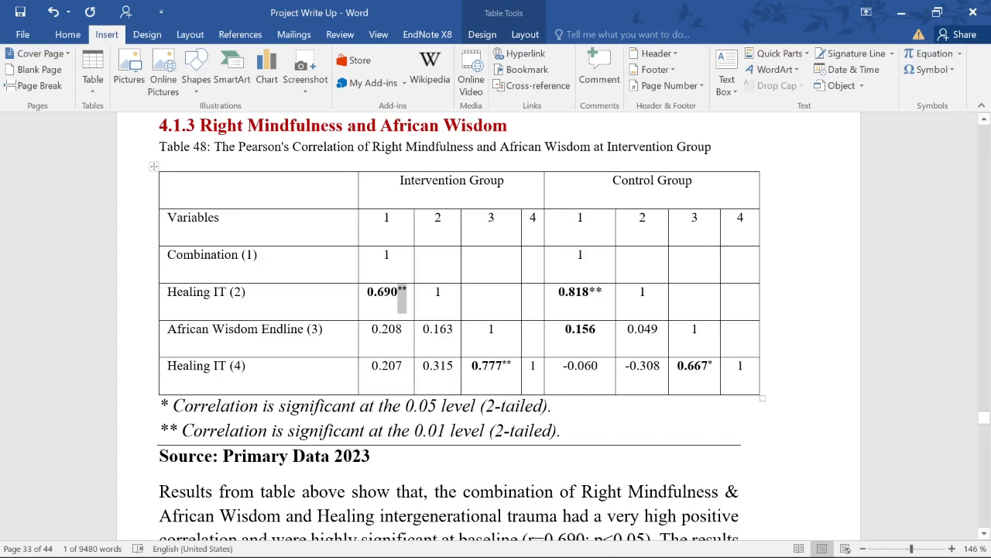
click(243, 363)
drag(168, 366, 245, 366)
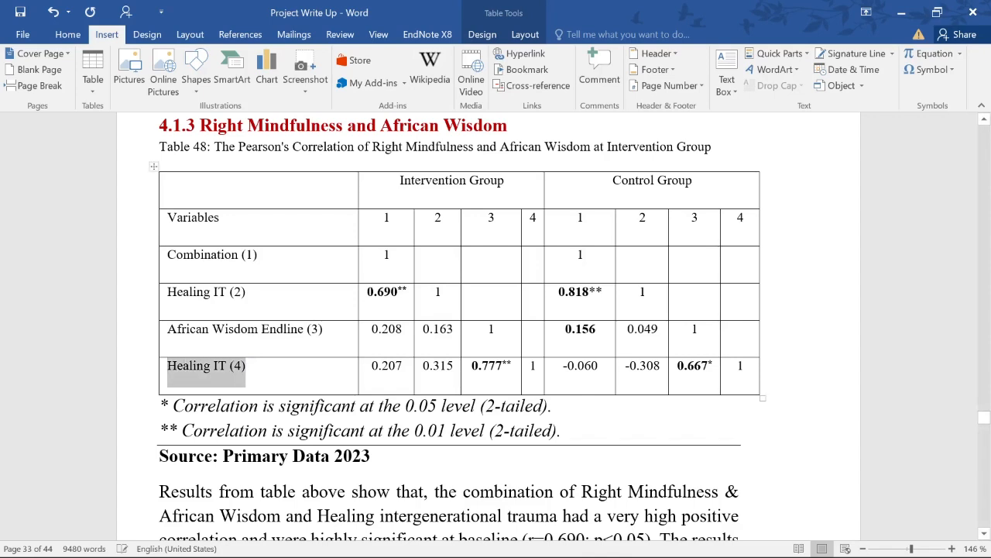
drag(472, 366, 511, 366)
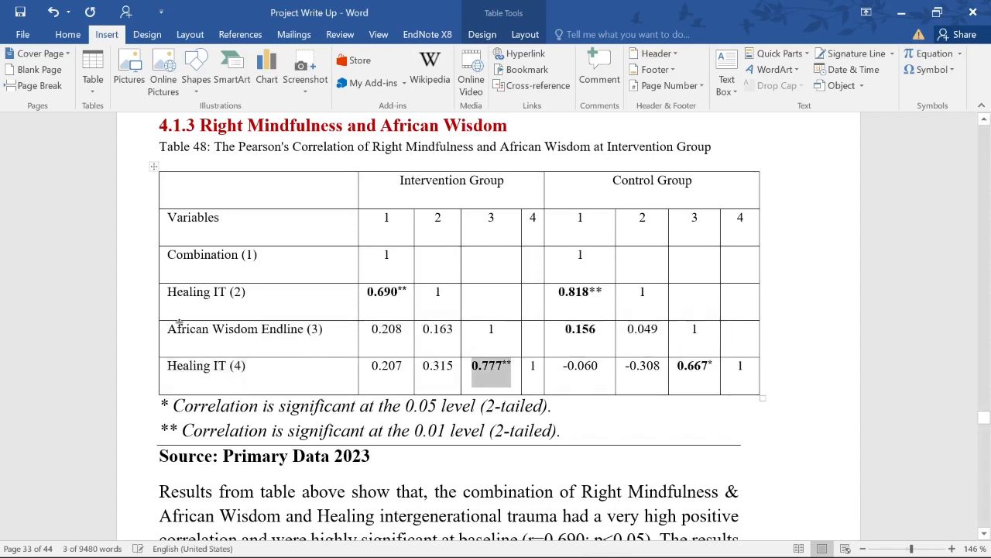
click(316, 329)
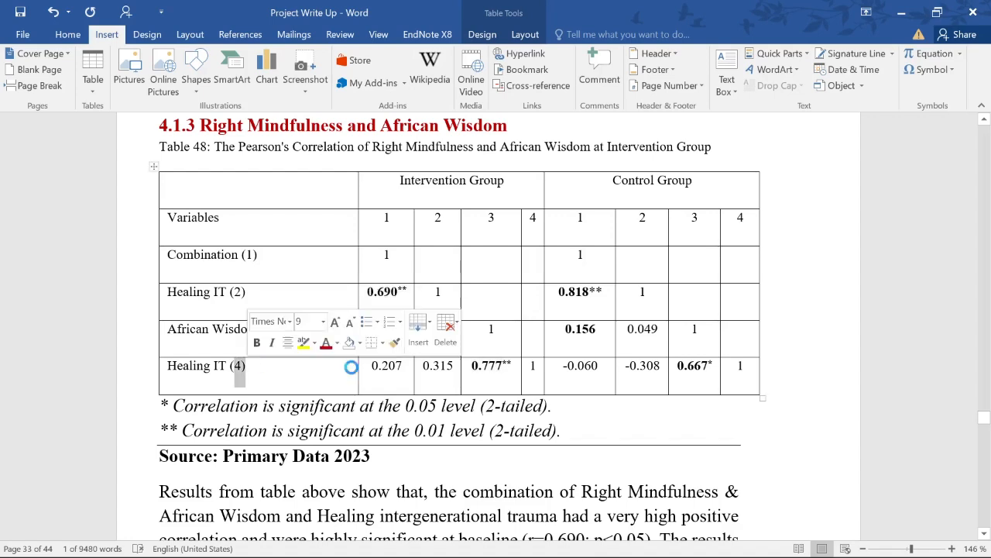
drag(490, 225, 387, 366)
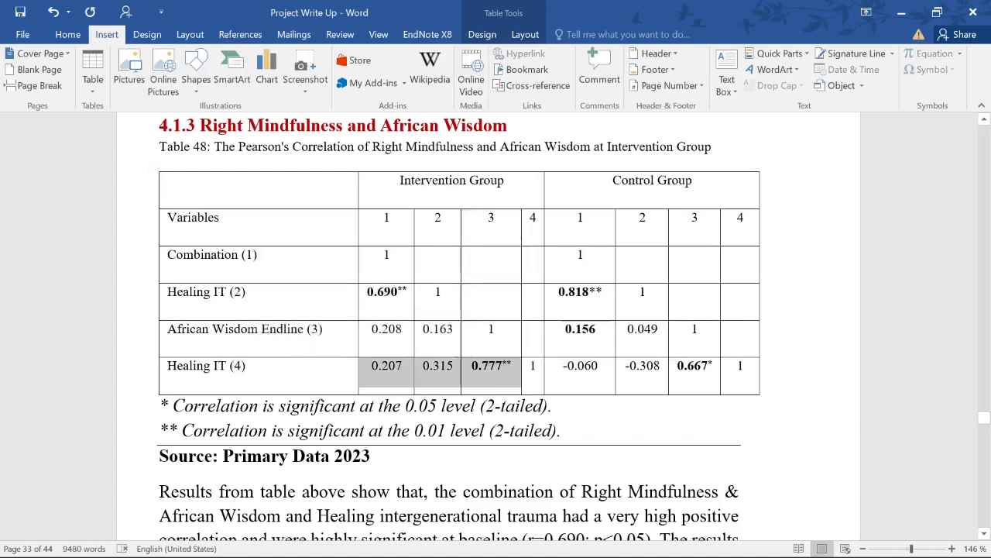
click(474, 366)
drag(472, 367, 512, 367)
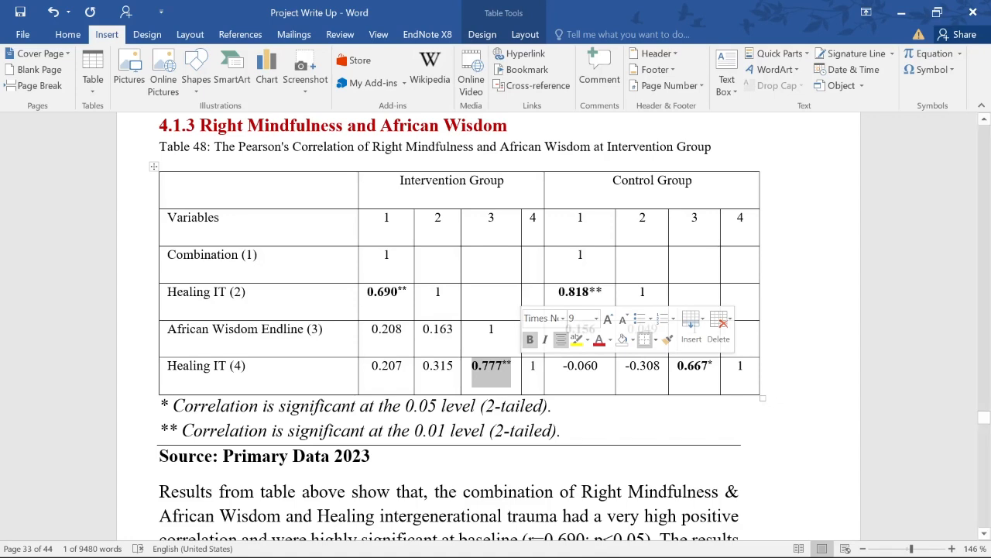
Read the endline interpretation under Table 48, including its strength, direction, r value and significance level
scroll(488, 325, down, 1)
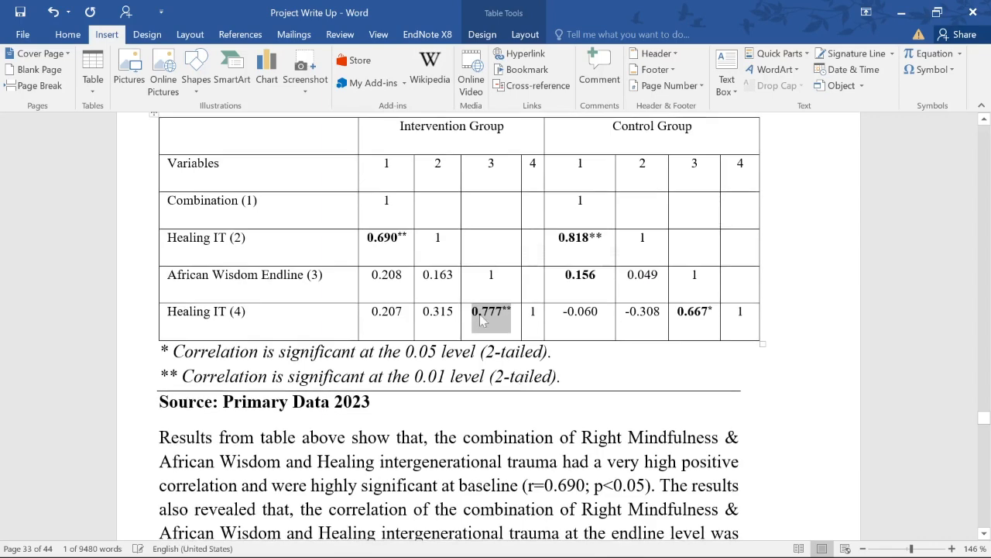
scroll(488, 329, down, 1)
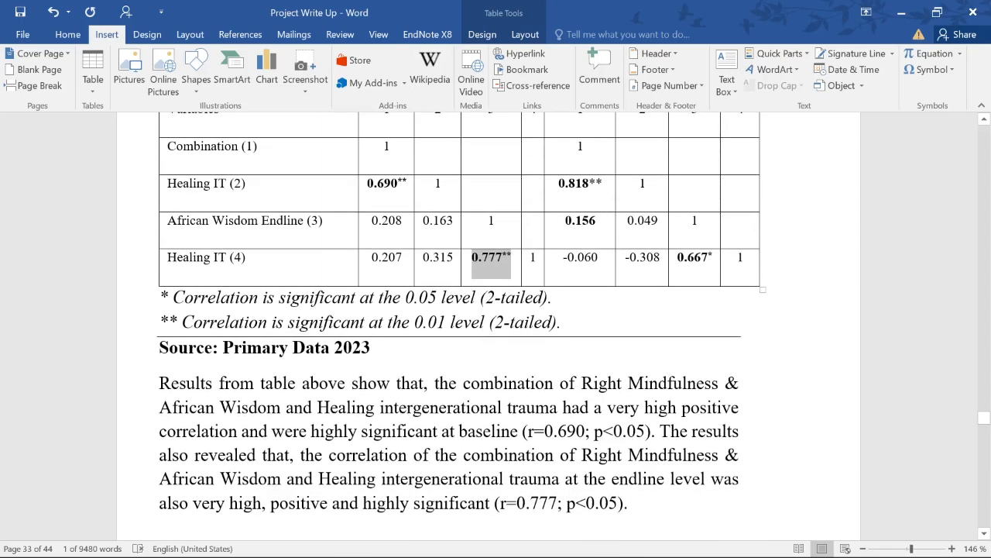
click(645, 453)
scroll(645, 454, down, 2)
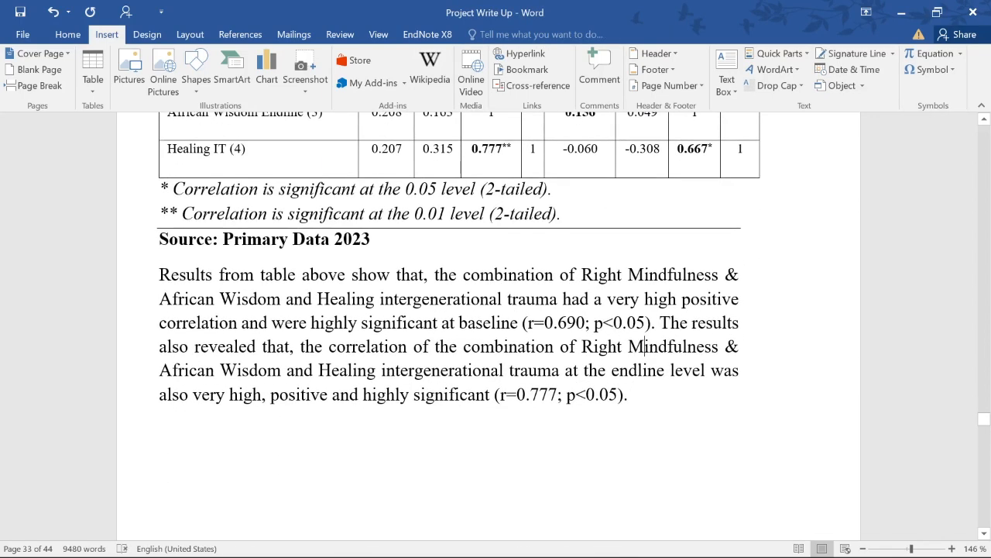
drag(288, 346, 725, 346)
drag(170, 370, 380, 370)
click(400, 372)
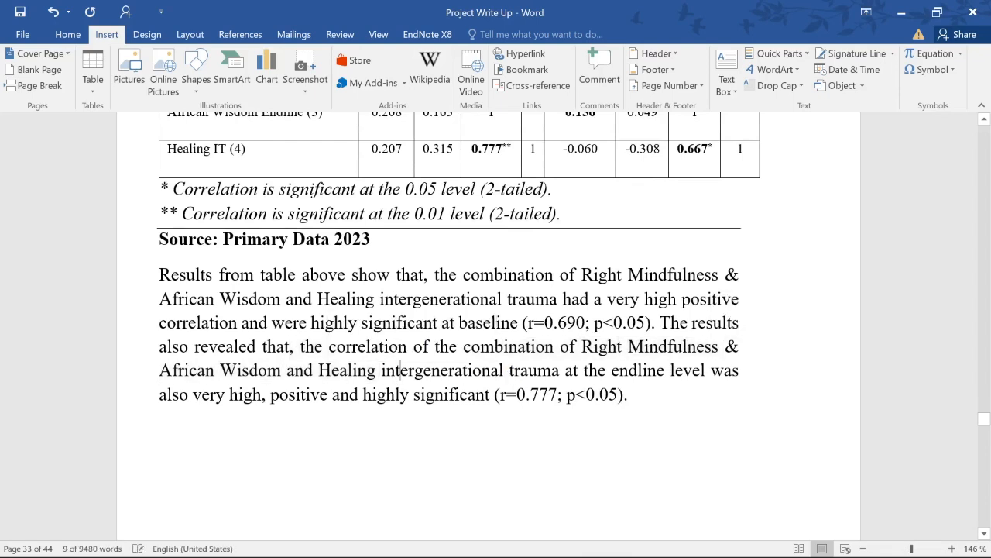
drag(585, 371, 708, 370)
click(145, 400)
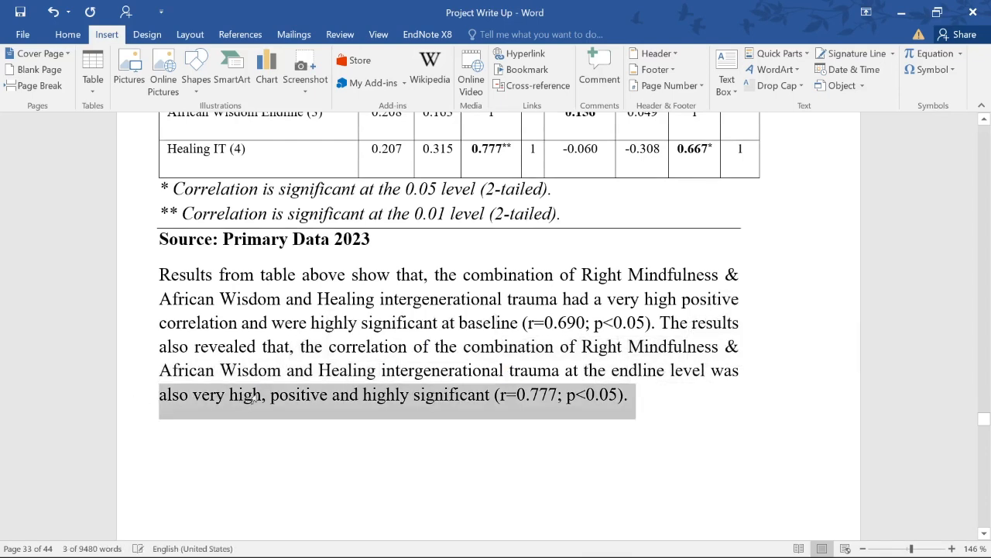
click(263, 394)
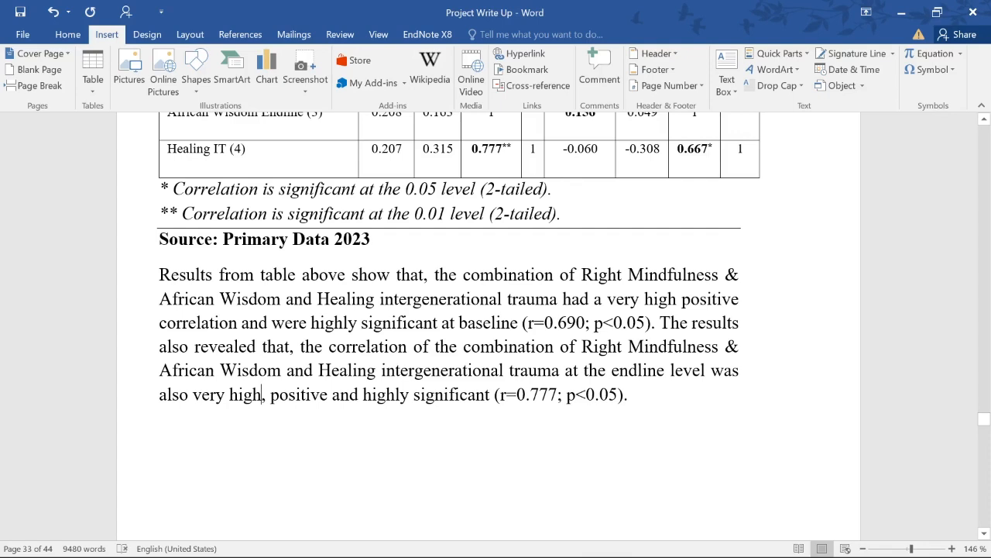
drag(269, 395, 489, 394)
click(328, 394)
click(448, 394)
drag(567, 394, 617, 394)
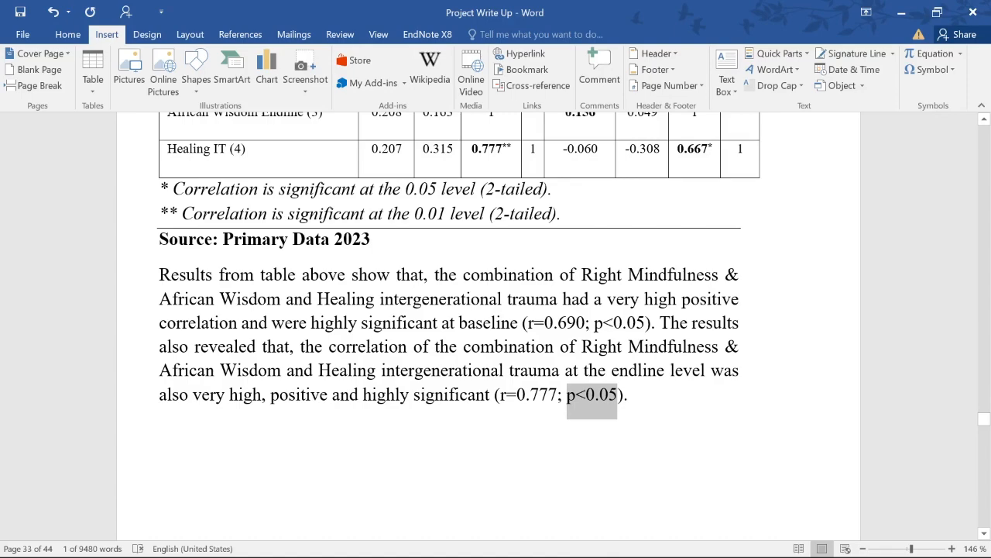
Go back through the write-up to section 4.1.2 African Wisdom and Table 47
scroll(488, 325, down, 16)
scroll(488, 326, up, 15)
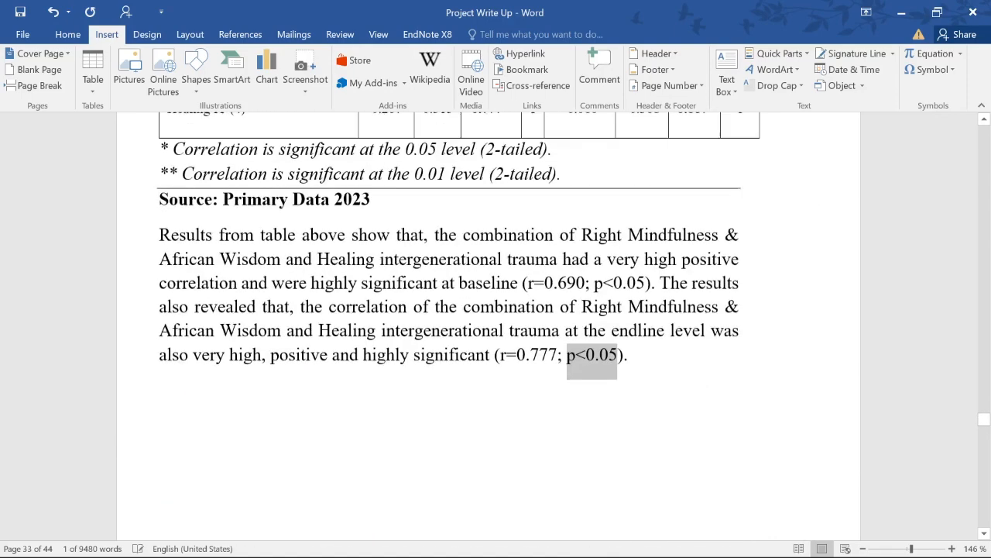
scroll(363, 398, up, 20)
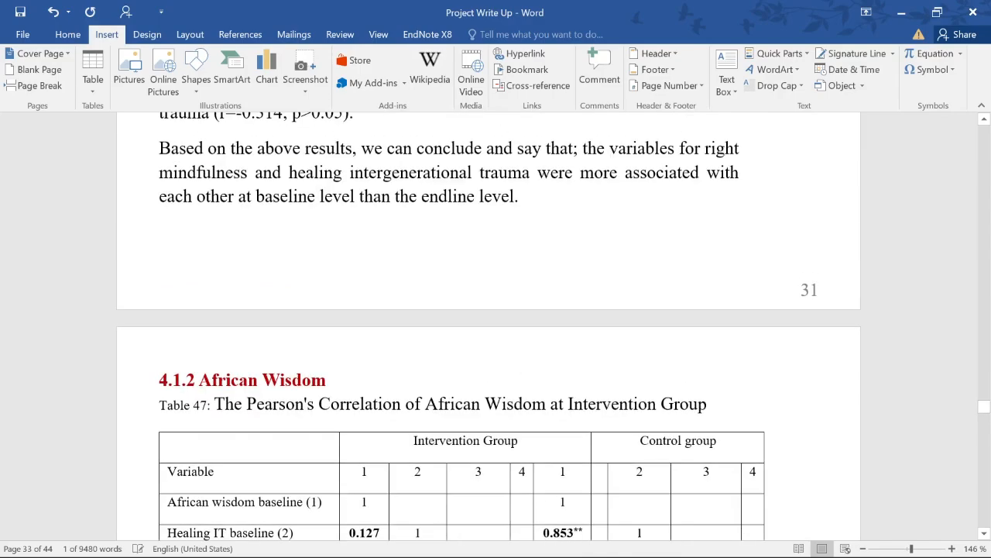